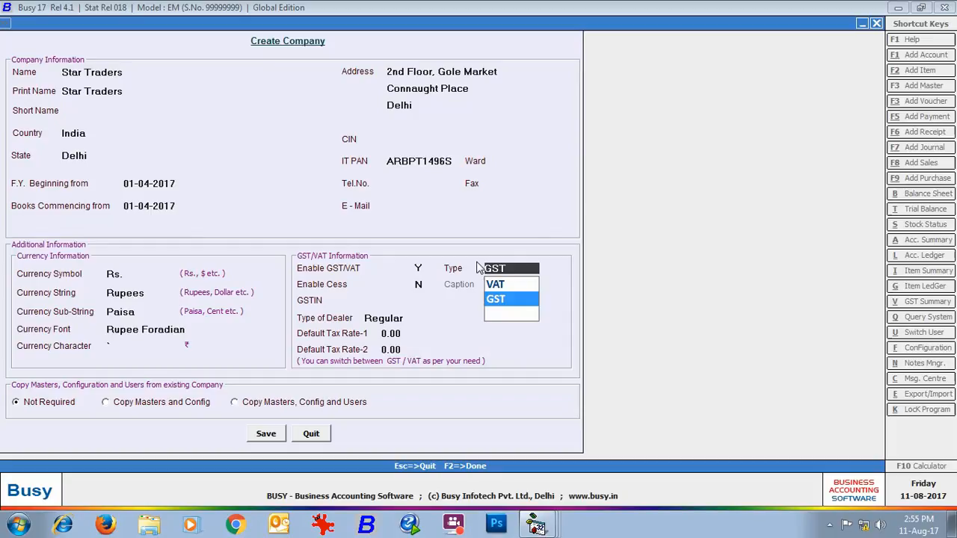
- Keep the company's tax type as GST without cess, enter its GSTIN, and choose Regular as the type of dealer
key("Return")
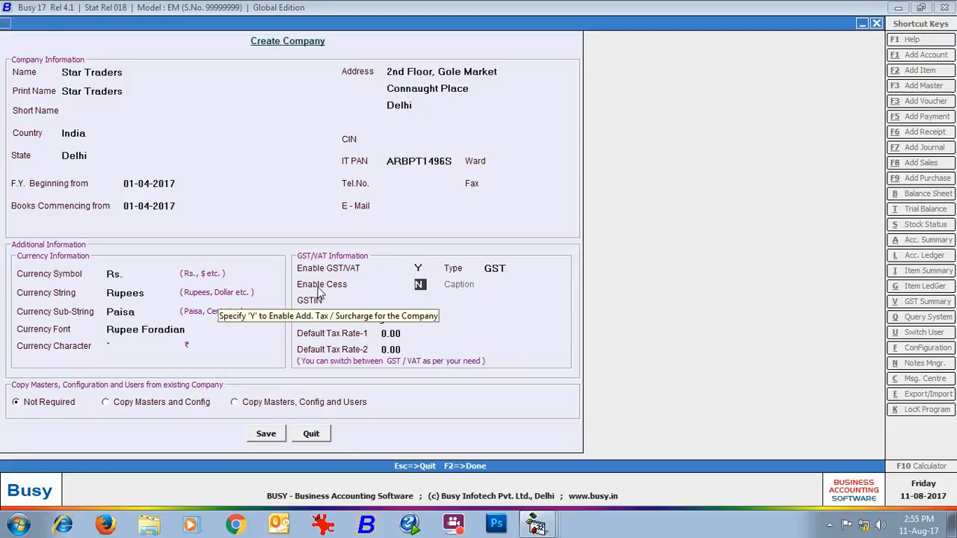
key("Return")
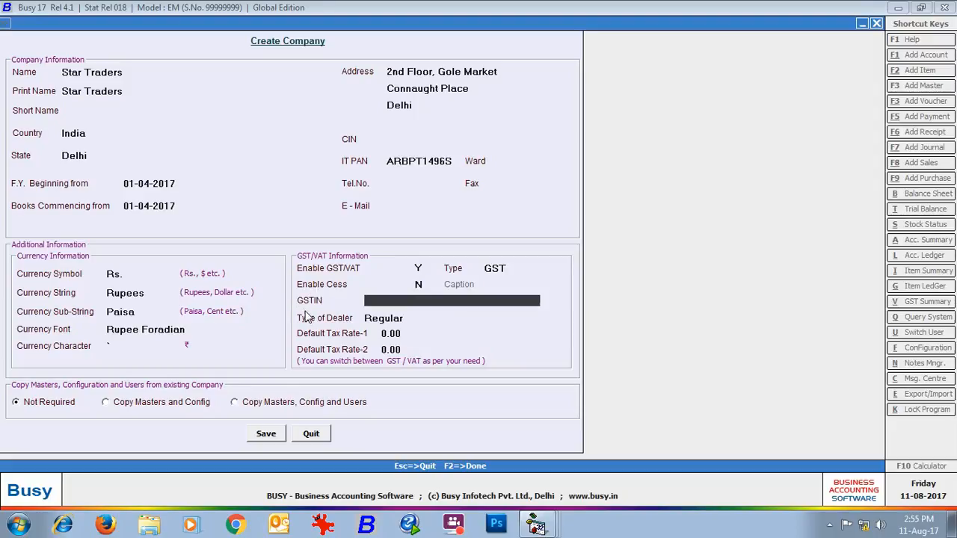
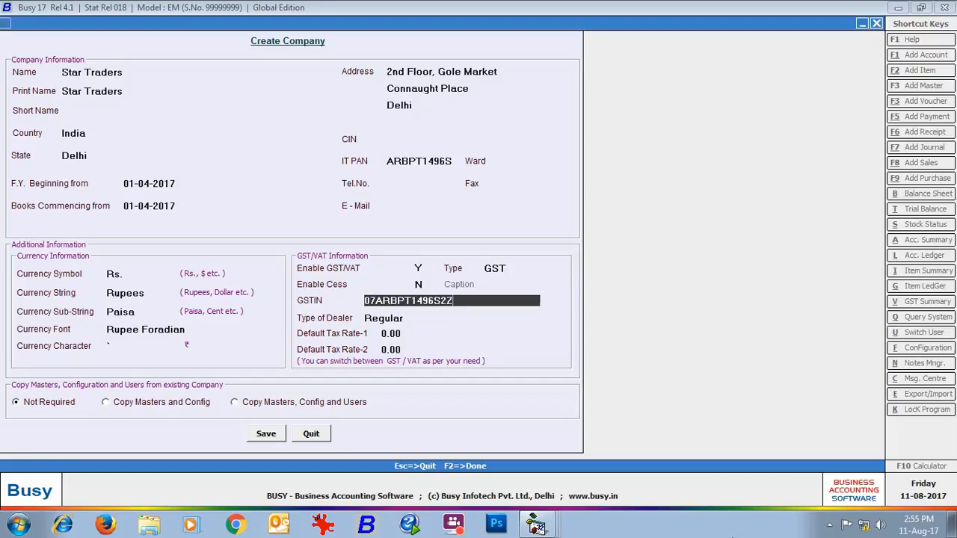
key("Return")
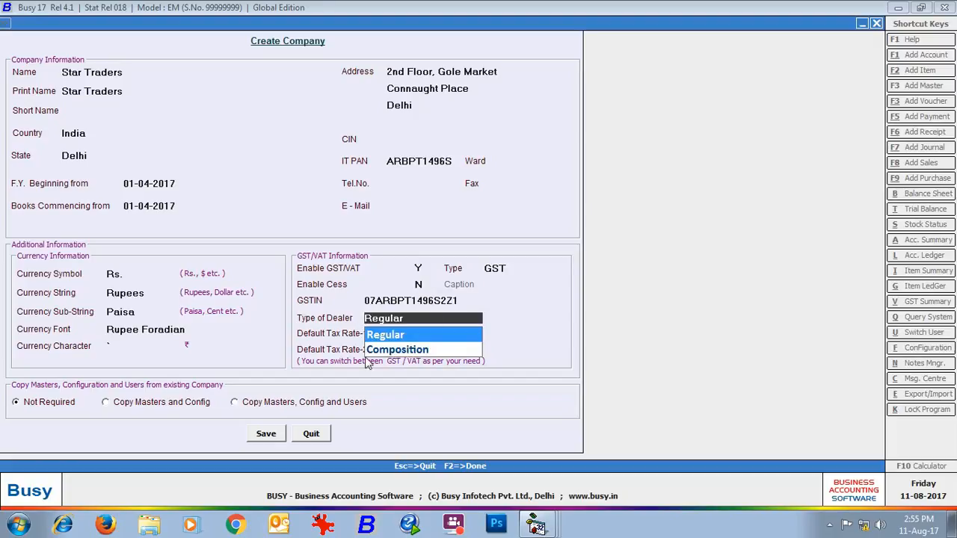
left_click(397, 336)
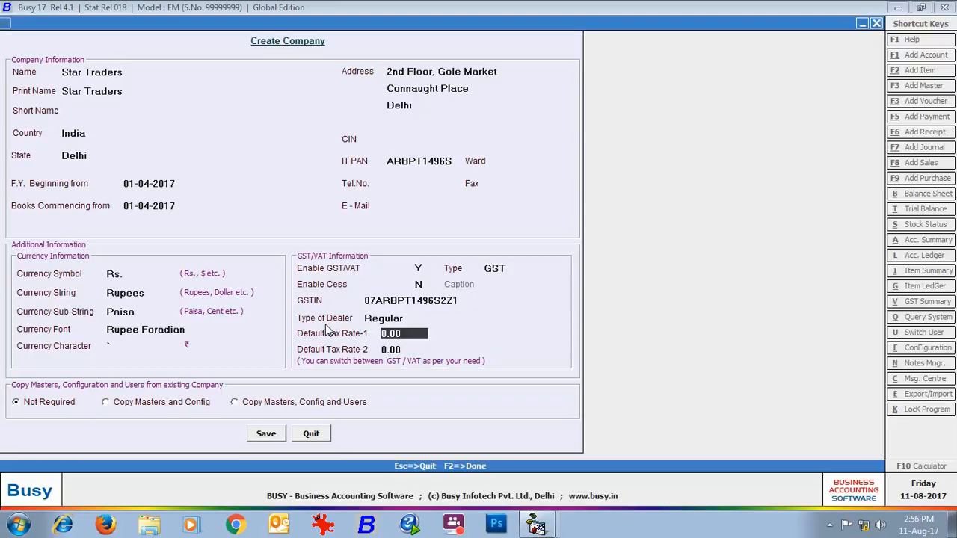
- Set the default tax rates to 18 and 28, and save the new Star Traders company
type("18")
key("Return")
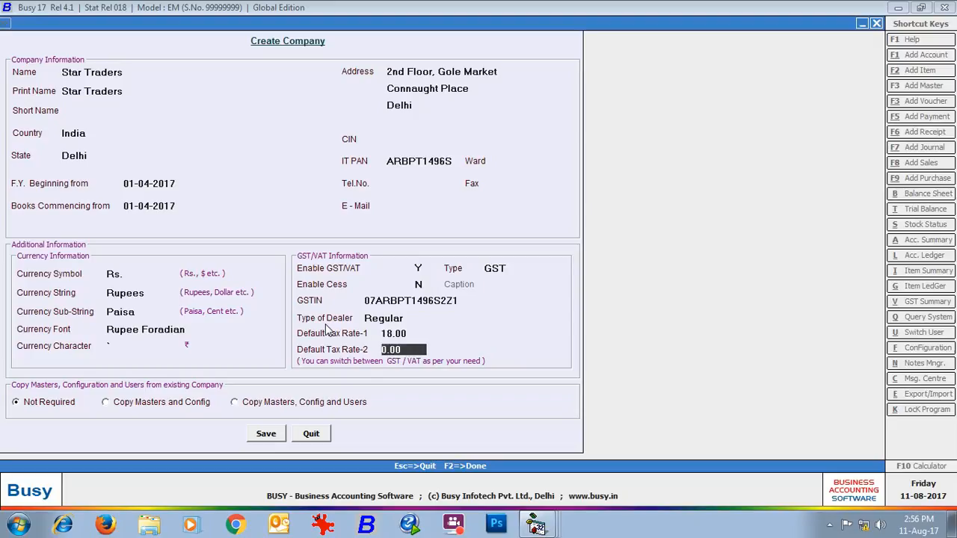
type("28")
left_click(277, 437)
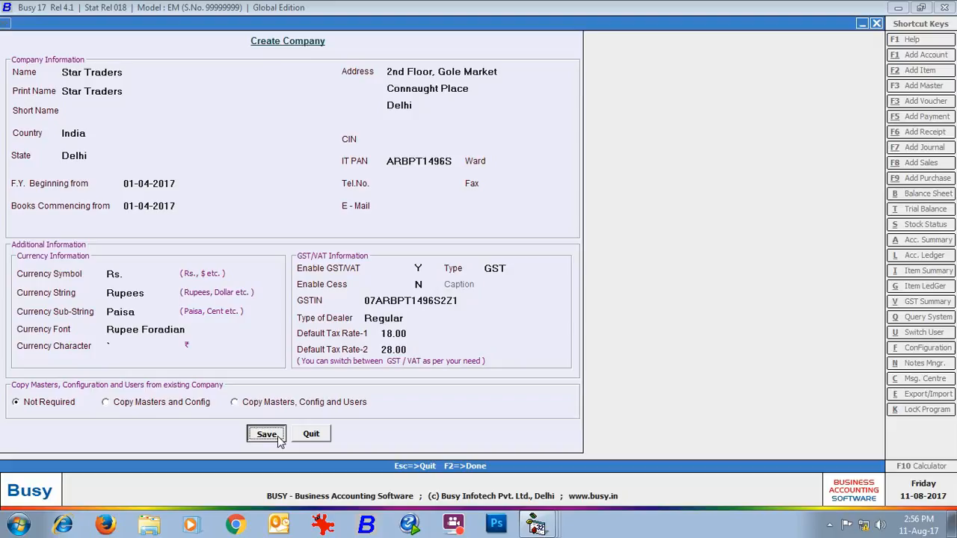
left_click(279, 438)
left_click(510, 291)
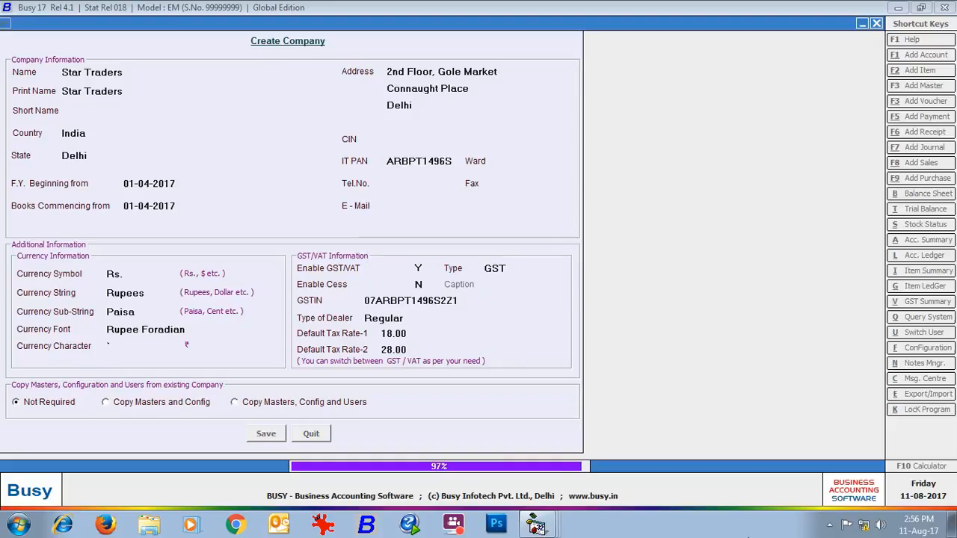
- Create the superuser Admin for the company, entering and re-entering the superuser password, and save
key("Return")
type("Admin")
key("Return")
type("**")
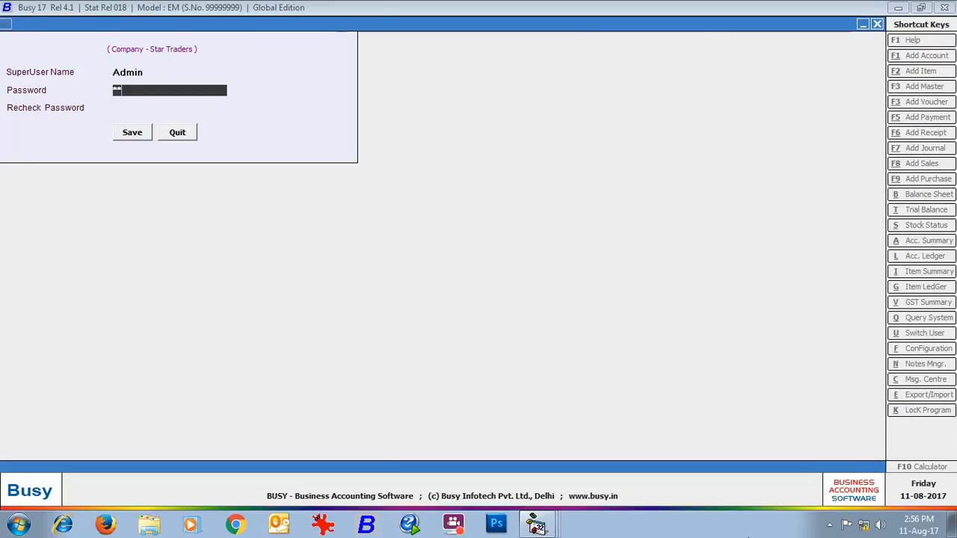
type("***")
key("Return")
type("*****")
key("Return")
key("Return")
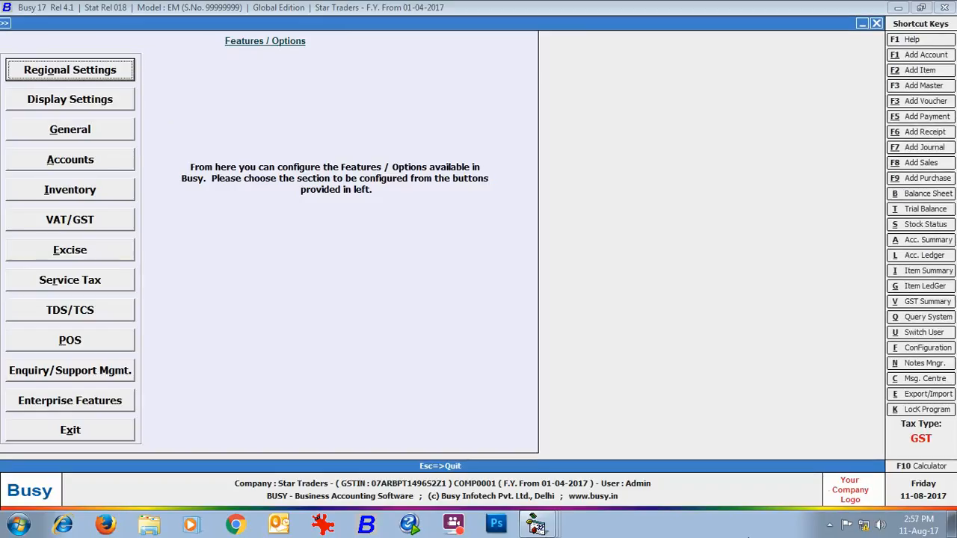
- Review the VAT/GST feature settings without changing them, and read through the Steps for Migration to GST
left_click(114, 218)
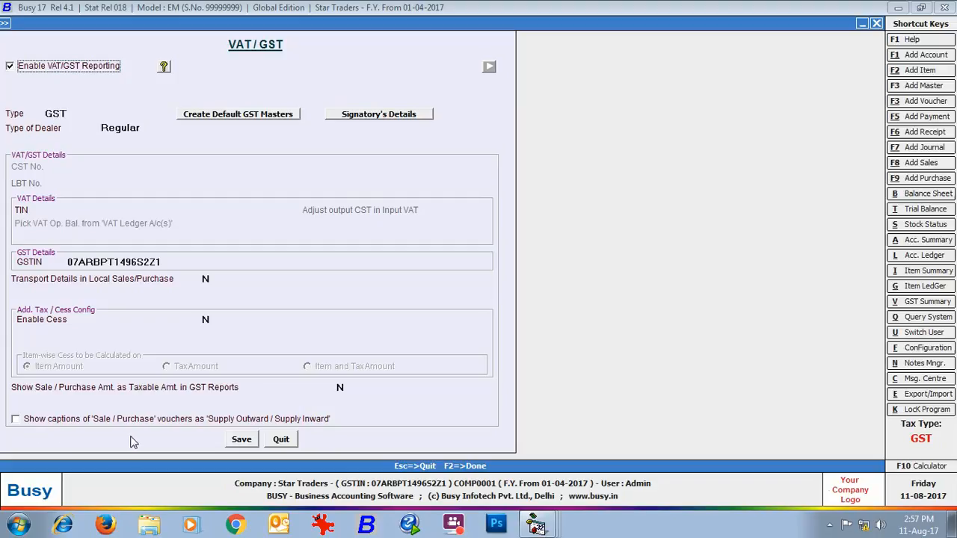
left_click(281, 440)
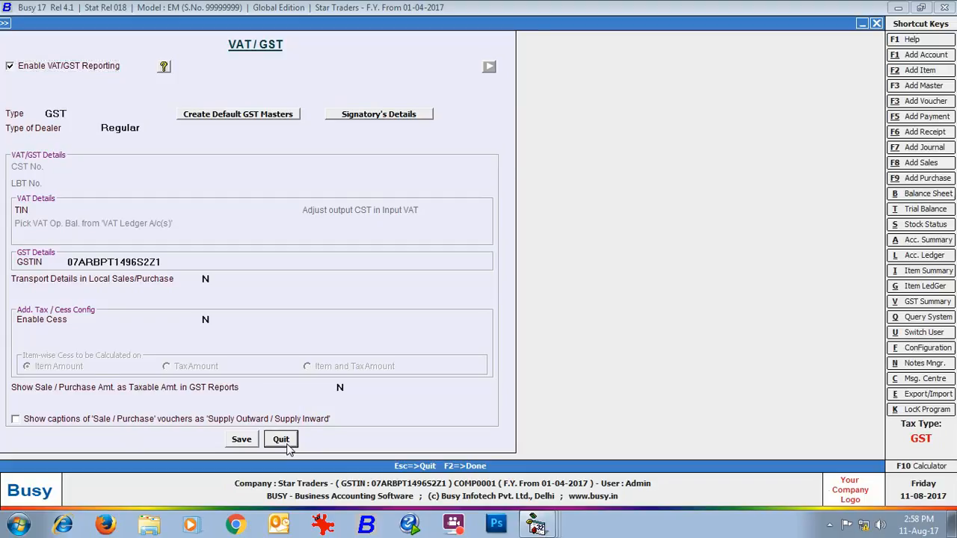
left_click(60, 432)
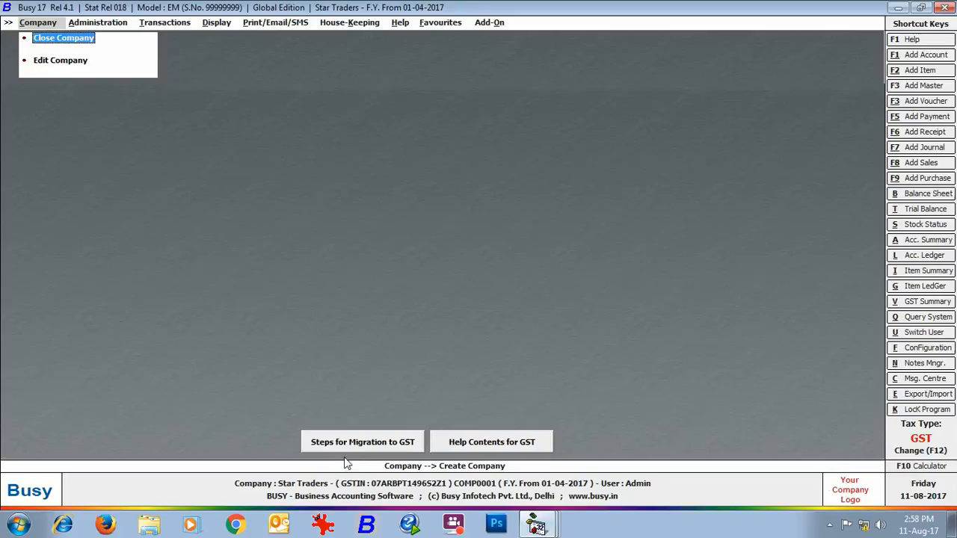
left_click(403, 446)
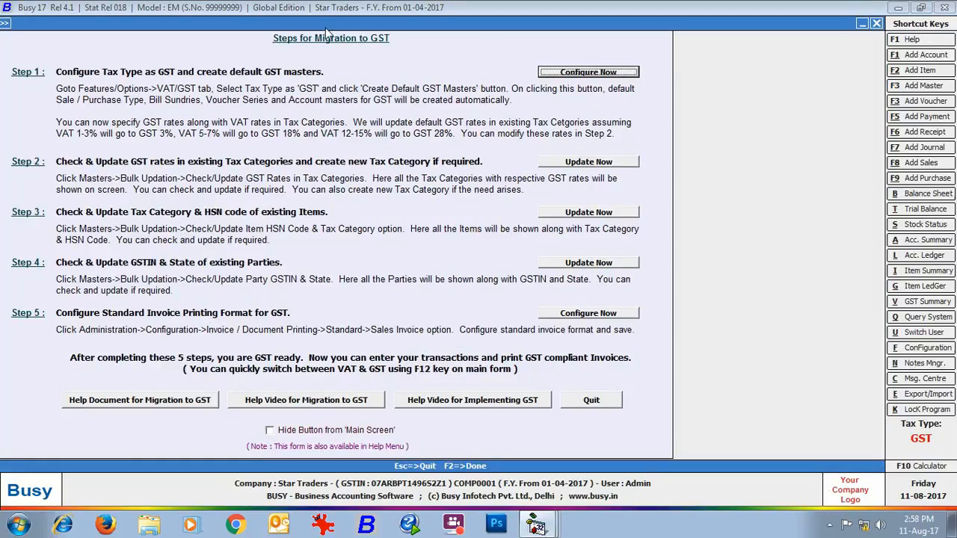
left_click(606, 402)
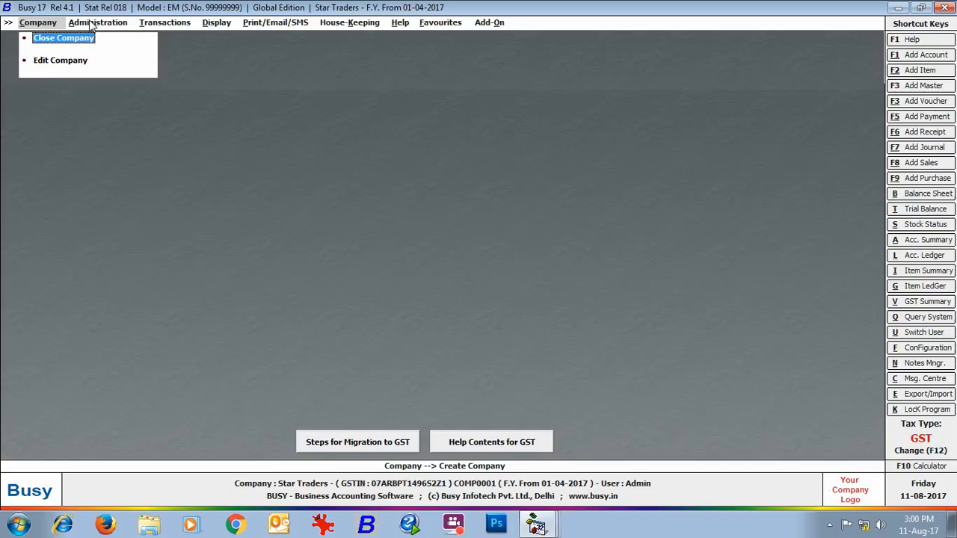
- Find the CGST Input account master, check its group and tax type, and leave it without changes
left_click(91, 25)
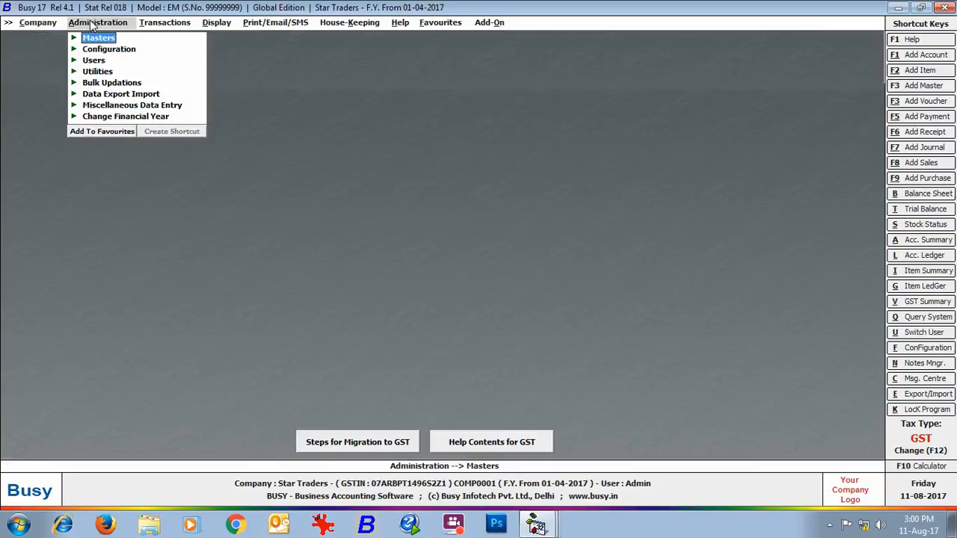
left_click(99, 39)
left_click(119, 52)
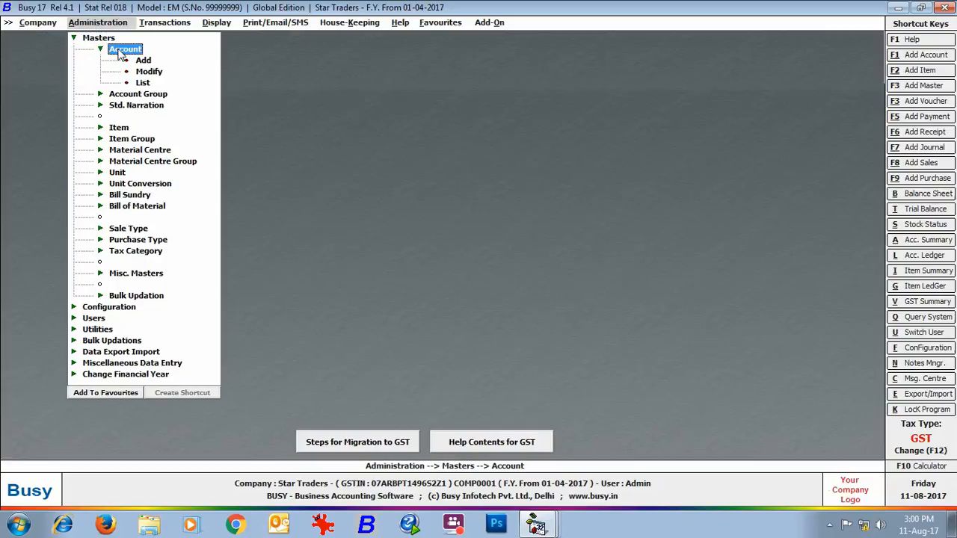
double_click(139, 72)
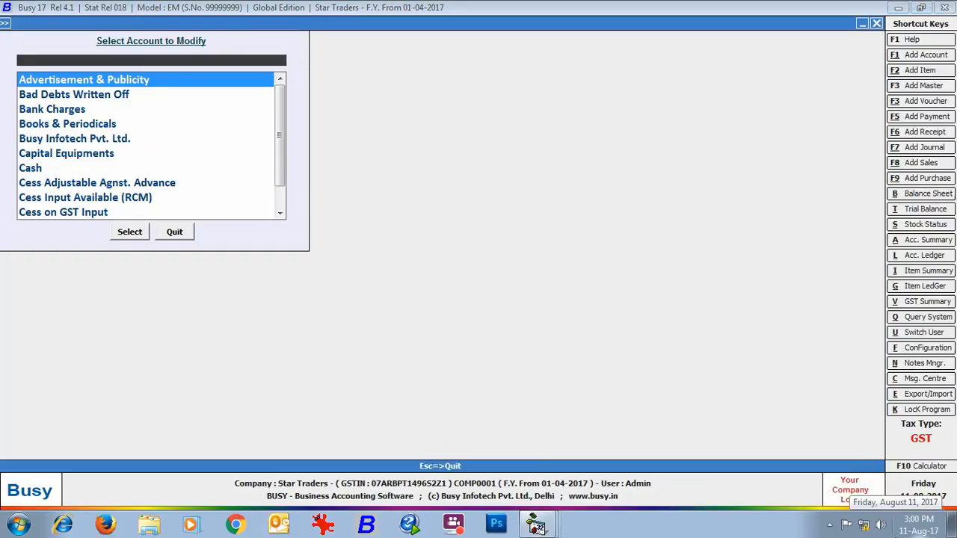
type("cgst")
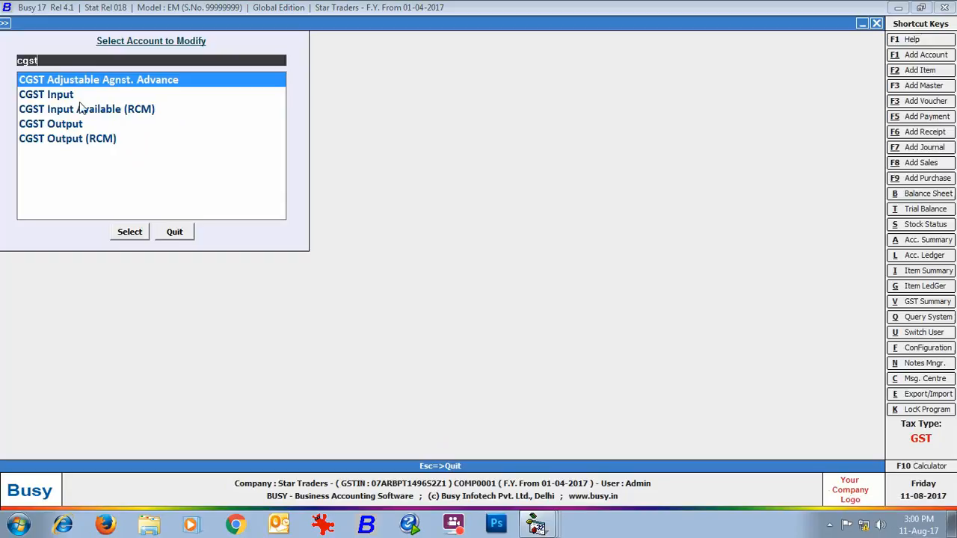
left_click(66, 95)
left_click(139, 235)
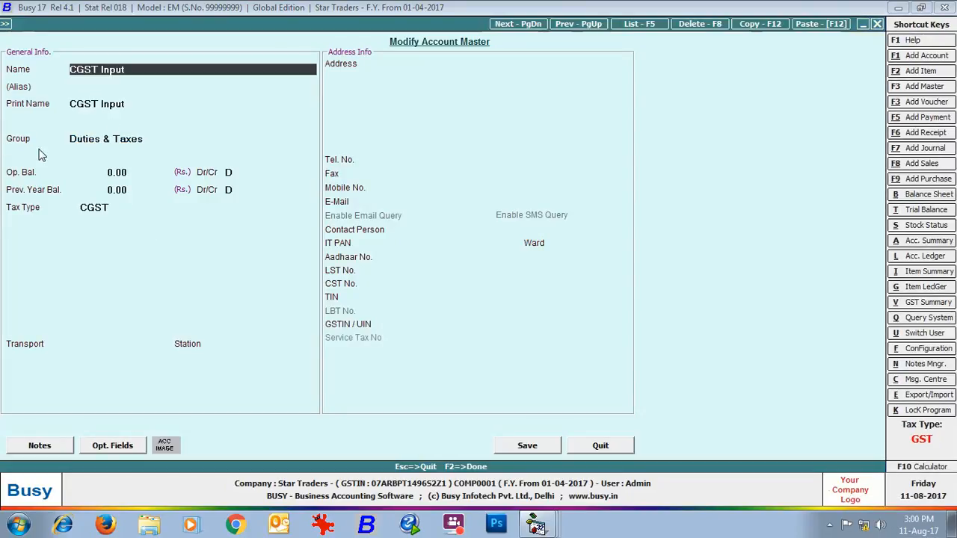
left_click(628, 448)
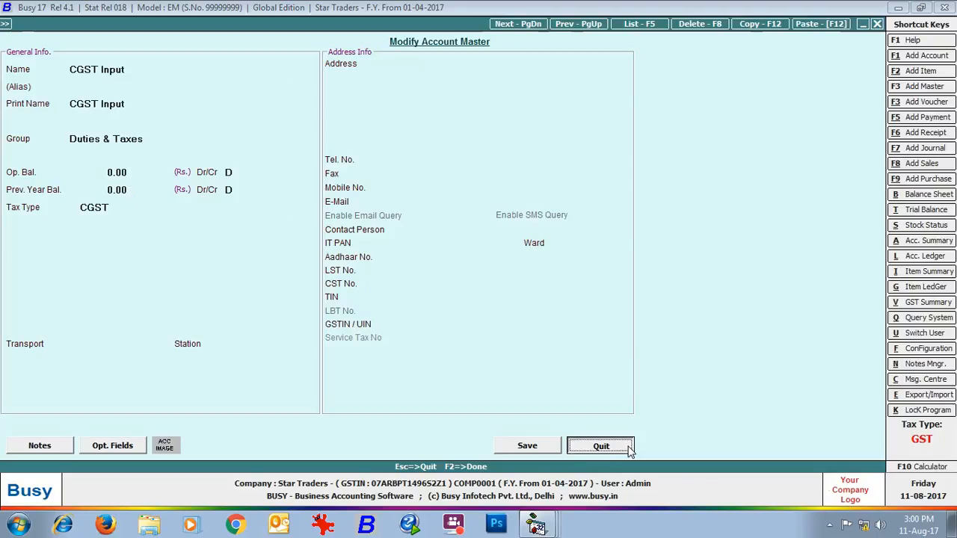
- Check the CGST Output account master in the same way and leave account modification
left_click(63, 110)
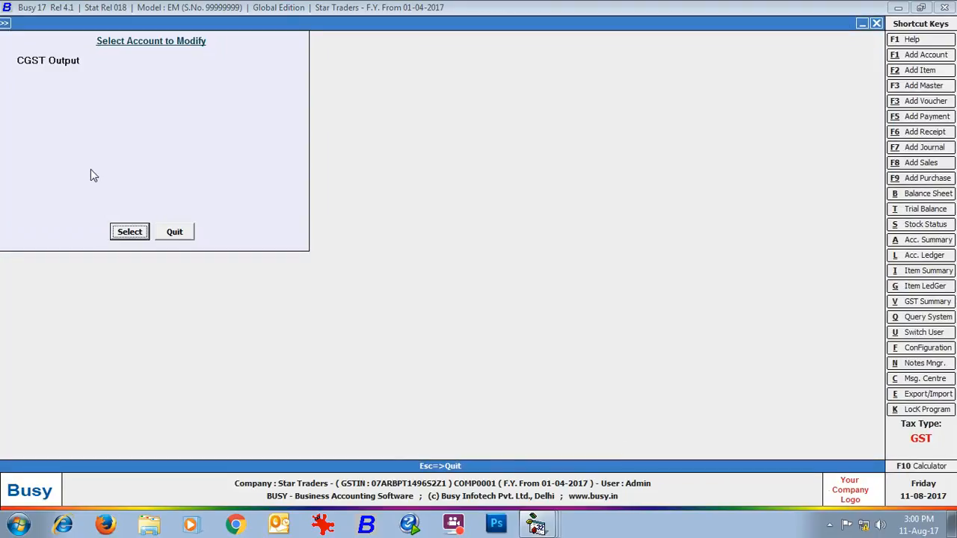
left_click(128, 233)
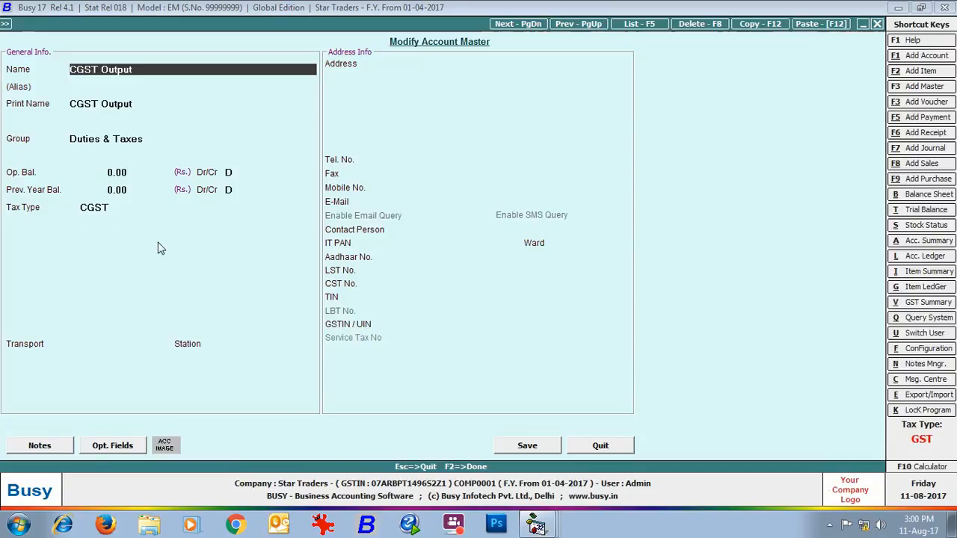
left_click(599, 449)
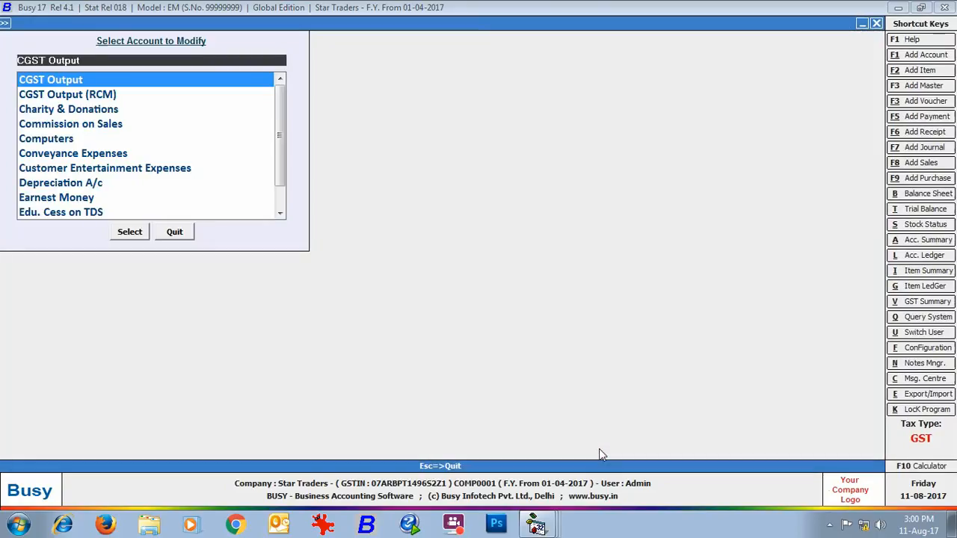
left_click(178, 238)
- Start a new account master named Bharat Electronics, with no alias and the same print name
left_click(141, 62)
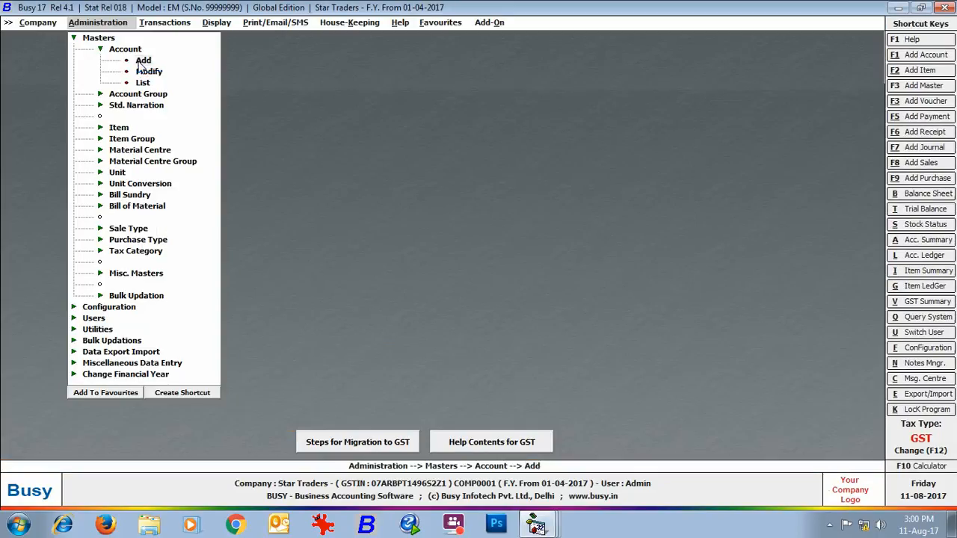
key("Return")
type("Bharat Elec")
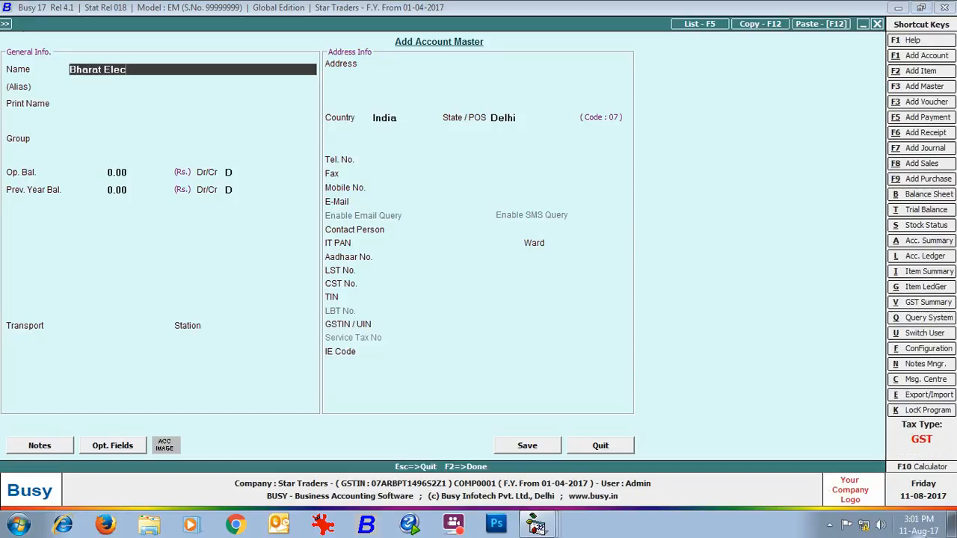
type("tronics")
key("Return")
- Assign the new account to the Sundry Creditors group and keep its opening balance at 0.00
key("Return")
key("Return")
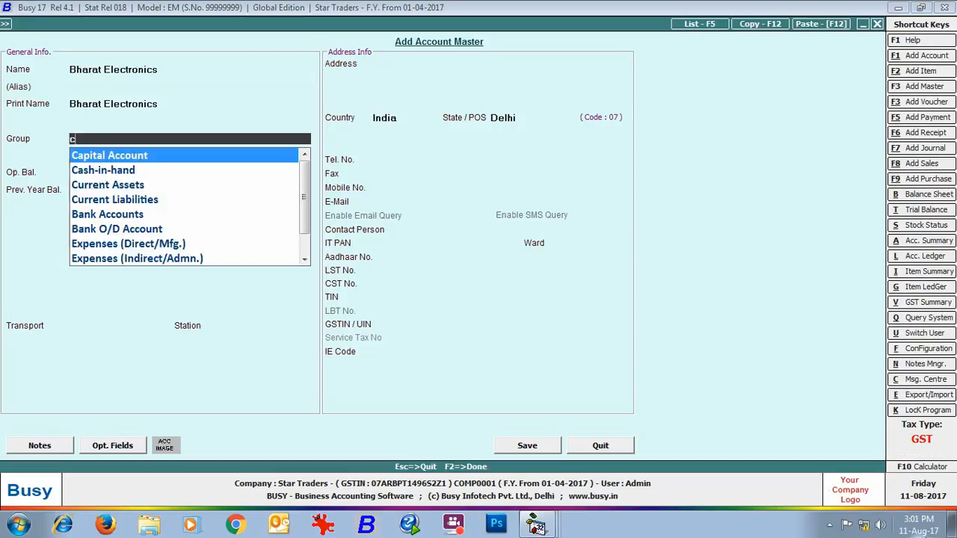
type("cred")
- Keep bill-by-bill balancing enabled for the account and set its type of dealer to Registered
key("Return")
key("Return")
key("Return")
key("Return")
key("Return")
key("Return")
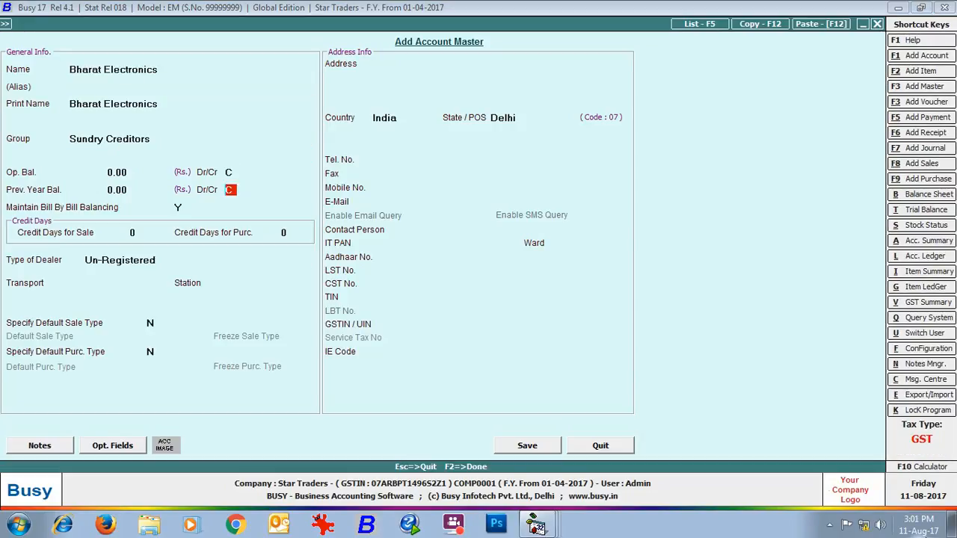
key("Return")
key("Return")
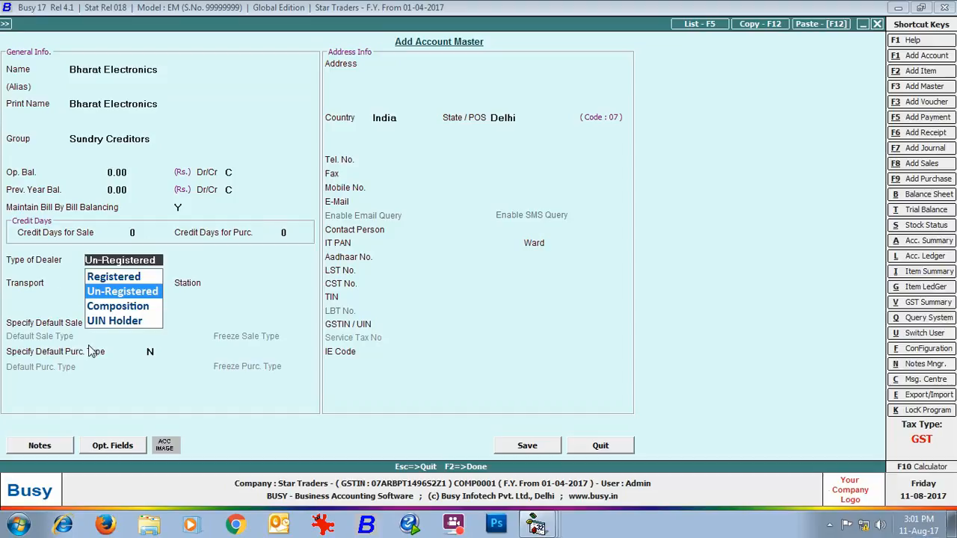
key("Up")
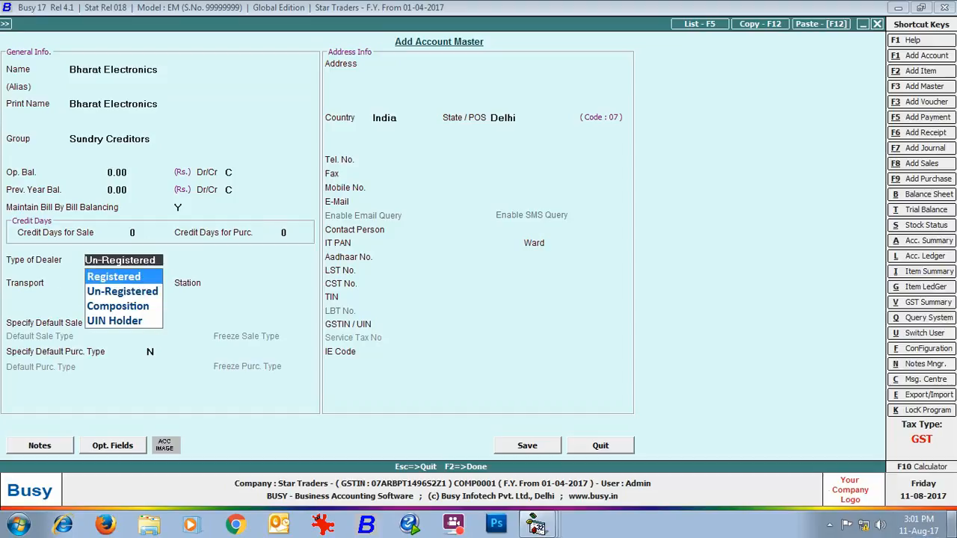
key("Return")
- Enter the supplier's postal address in the account's address details
key("Return")
key("Return")
key("Return")
key("Return")
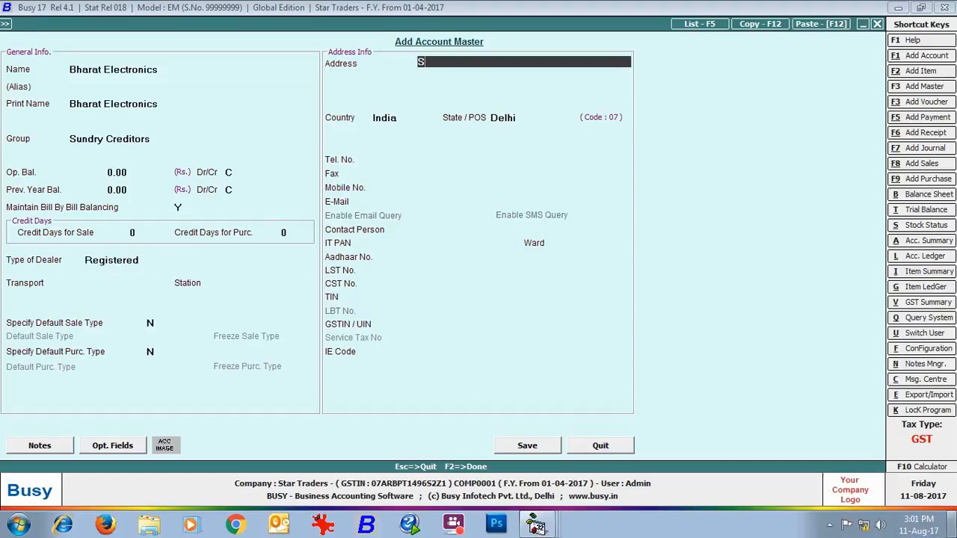
key("Return")
type("Dwarka")
- Open the state master for Delhi from the account form, check its state code, and close it without changes
key("Return")
type("Delhi")
key("Return")
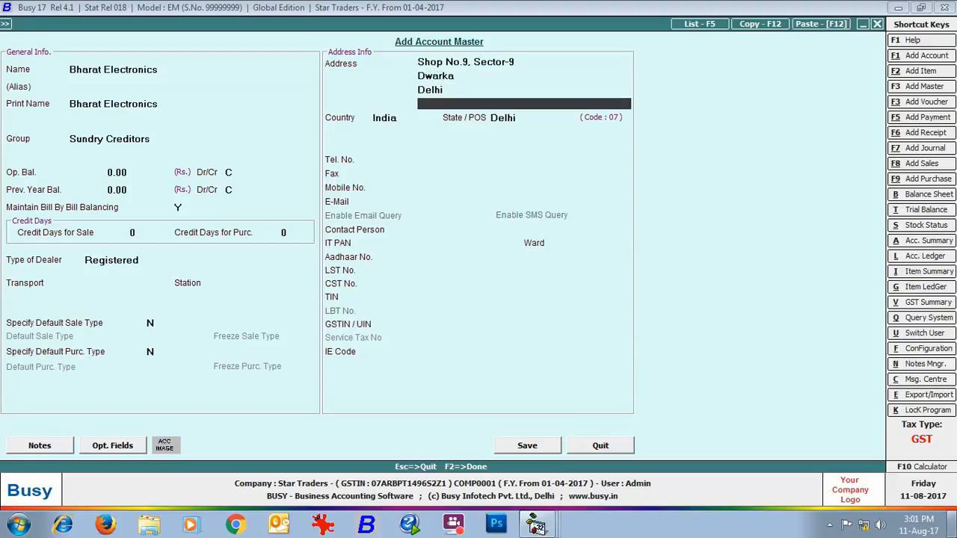
key("Return")
key("Return")
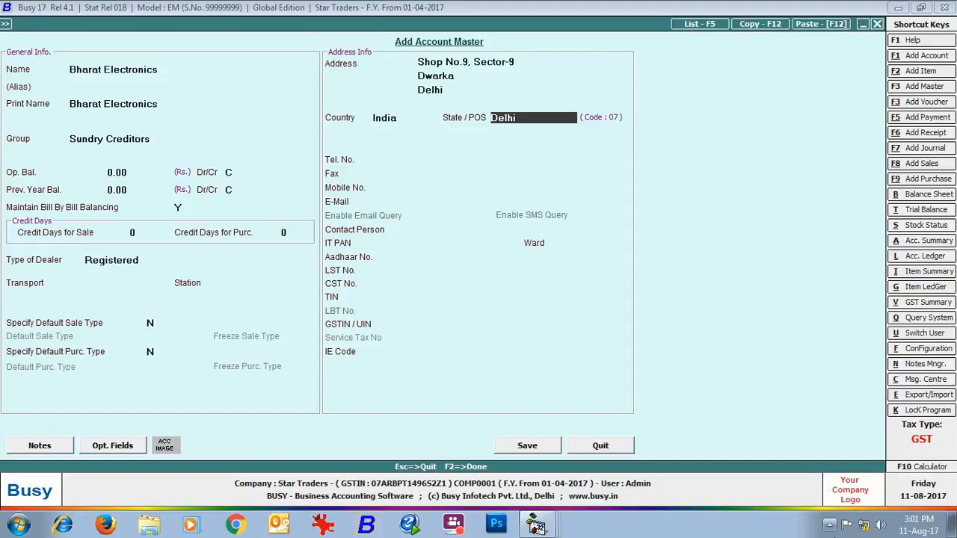
key("alt+m")
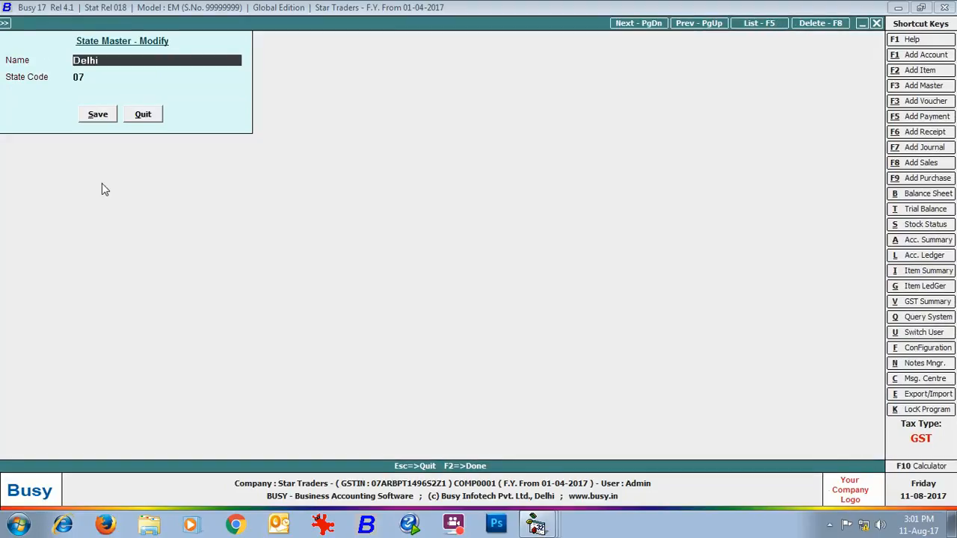
left_click(143, 113)
- Return to the supplier's account form and enter the supplier's income tax PAN
key("Return")
key("Return")
key("Return")
key("Return")
key("Return")
- Enter the supplier's GSTIN / UIN and save the Bharat Electronics account
key("Return")
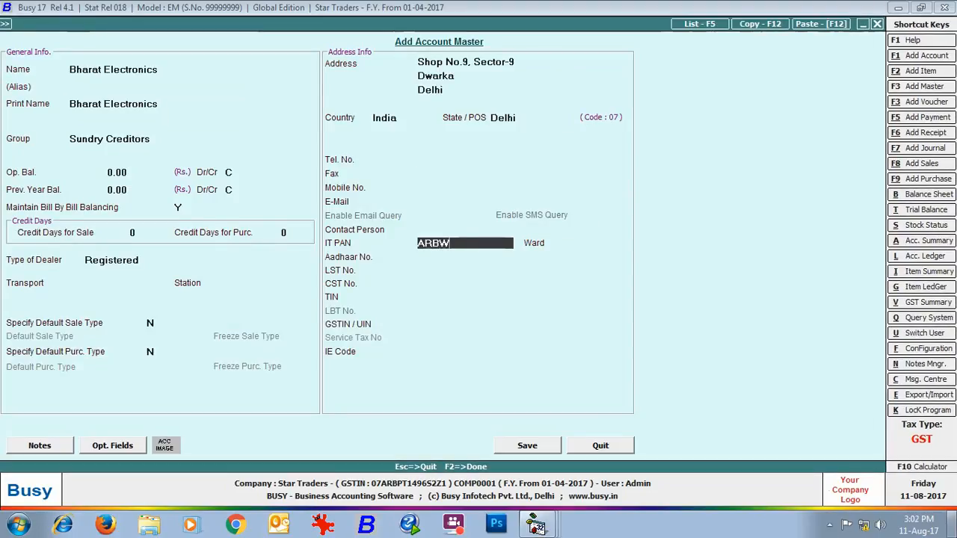
key("Return")
key("Return")
key("Return")
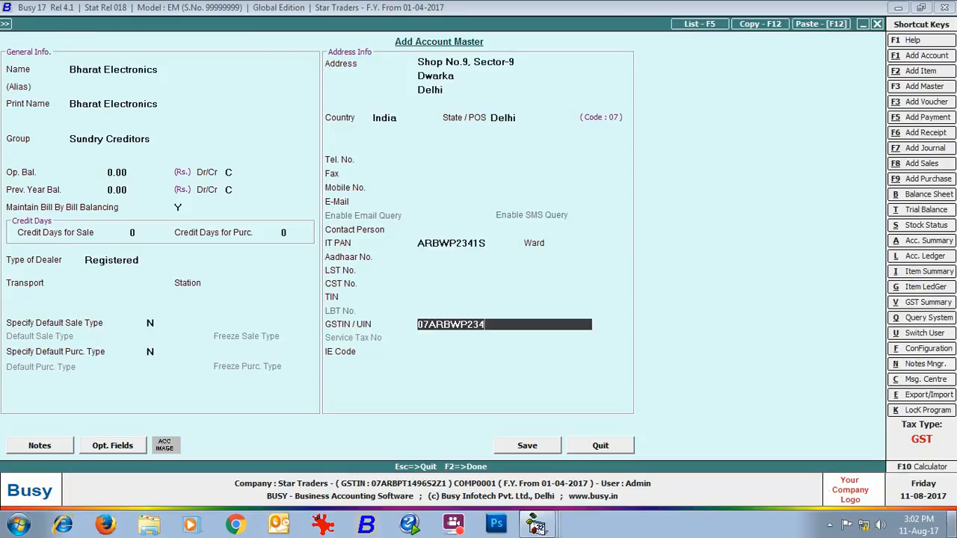
left_click(527, 445)
- Start another account named Arnav Enterprises, keeping the same text as its print name
type("Arnav Enterprises")
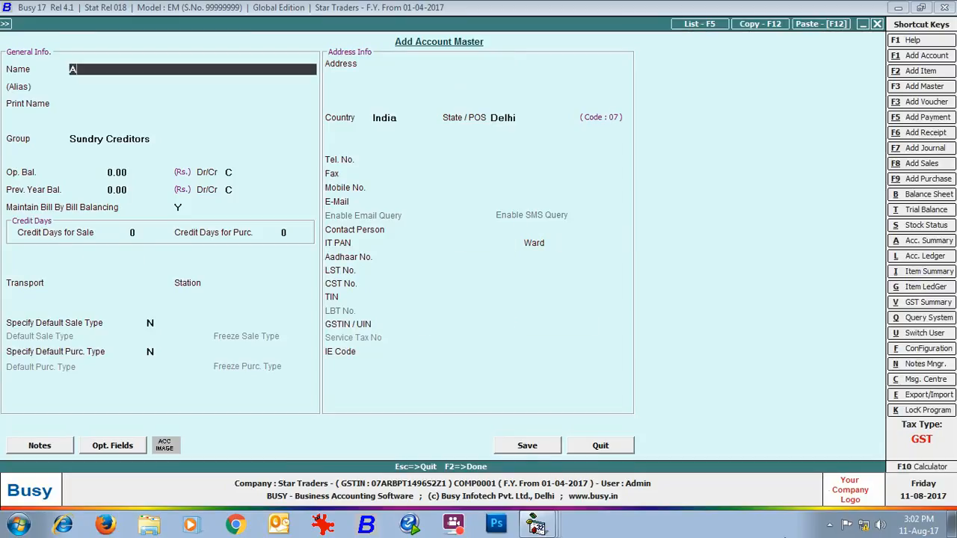
key("Return")
key("Return")
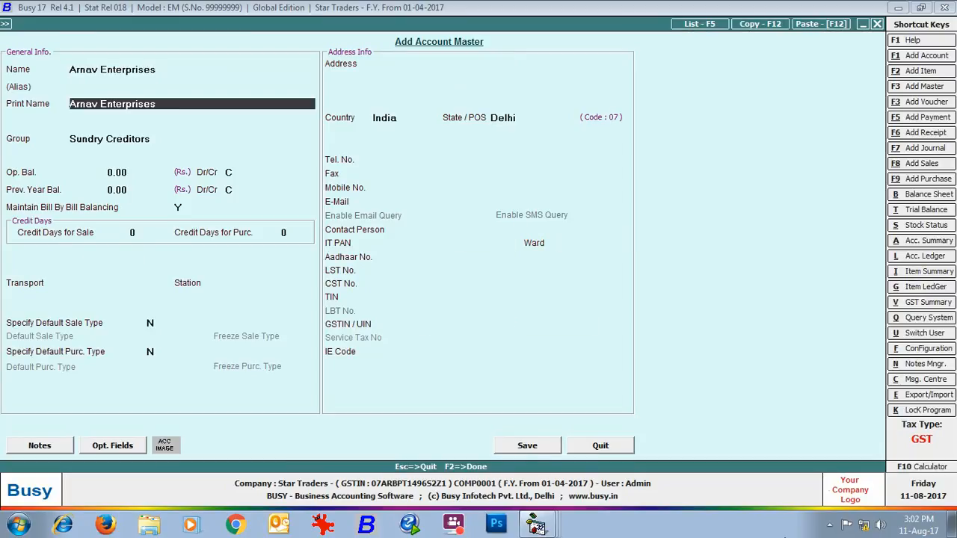
- Assign the account to the Sundry Debtors group, keep zero balances, and set its type of dealer to Registered
key("Return")
type("debt")
key("Return")
key("Return")
key("Return")
key("Return")
key("Return")
key("Return")
key("Return")
key("Return")
key("Return")
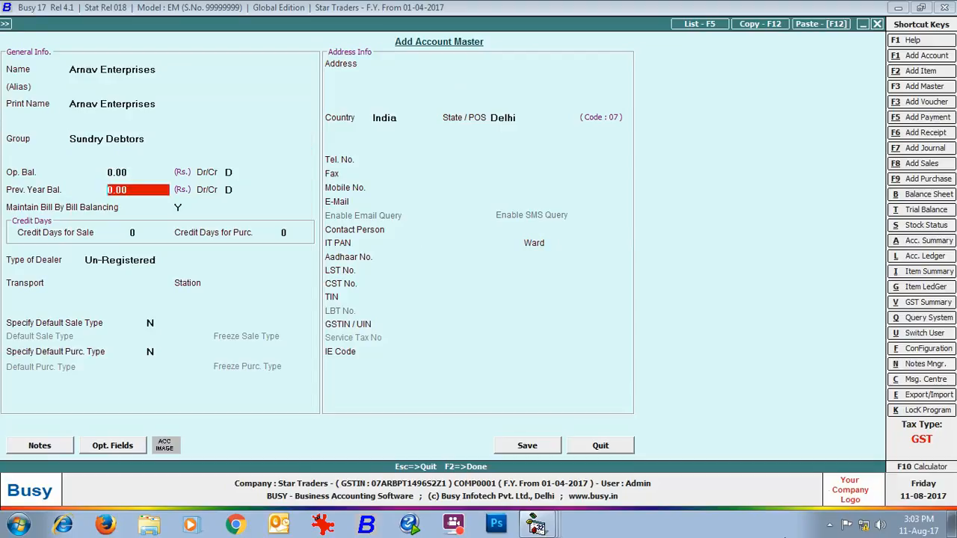
key("Return")
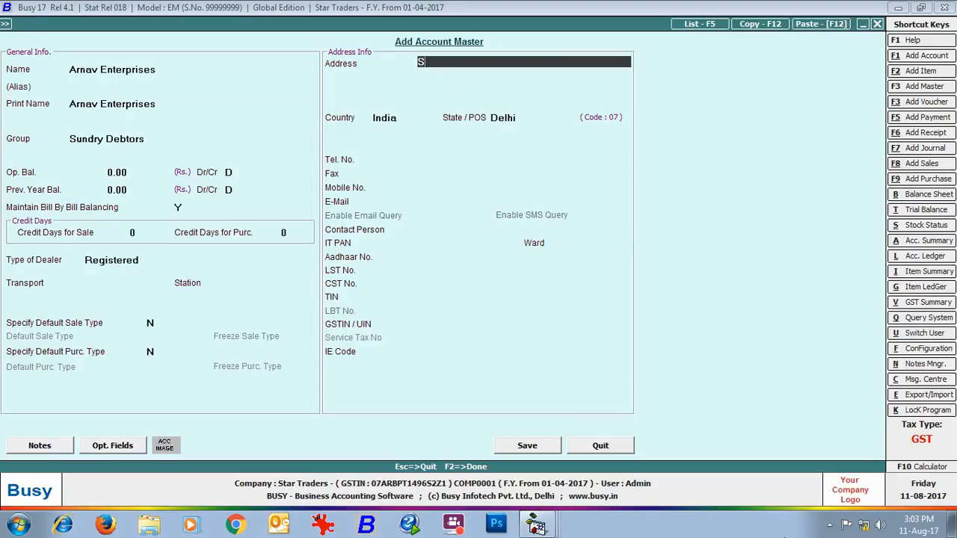
- Enter the customer's postal address on the three address lines
key("Return")
type("Jalandhar")
key("Return")
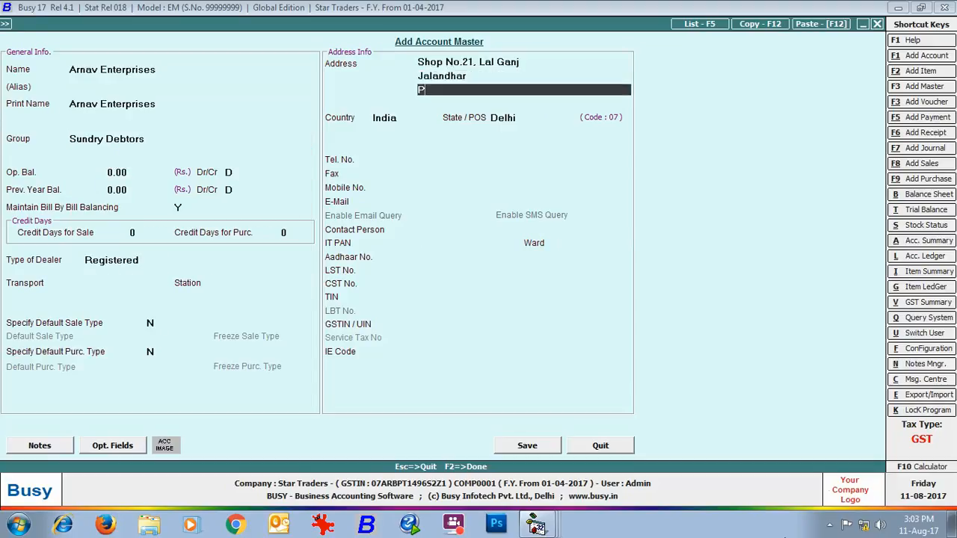
type("Punjab")
key("Return")
- Set the customer account's State / POS to Punjab
key("Return")
type("punjab")
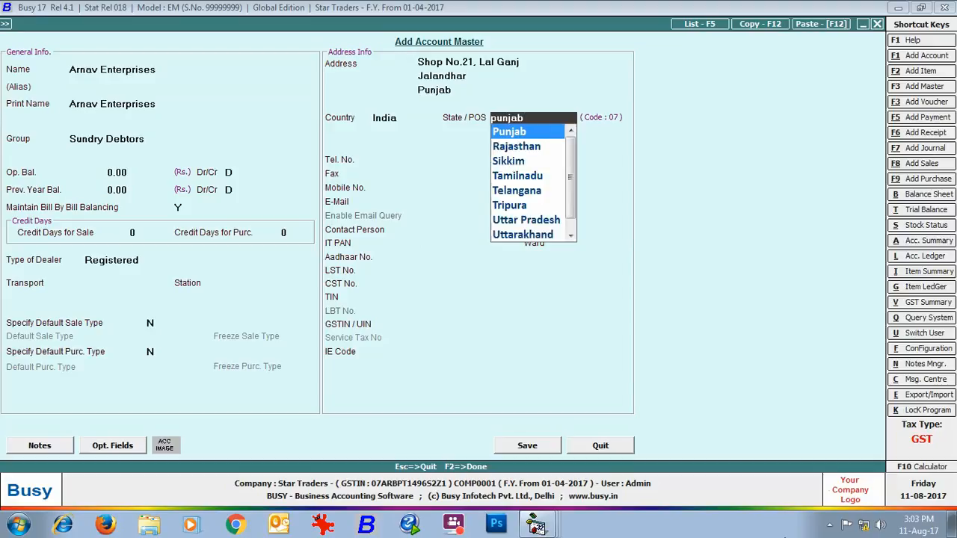
- Enter the customer's income tax PAN, leaving the contact details blank
key("Return")
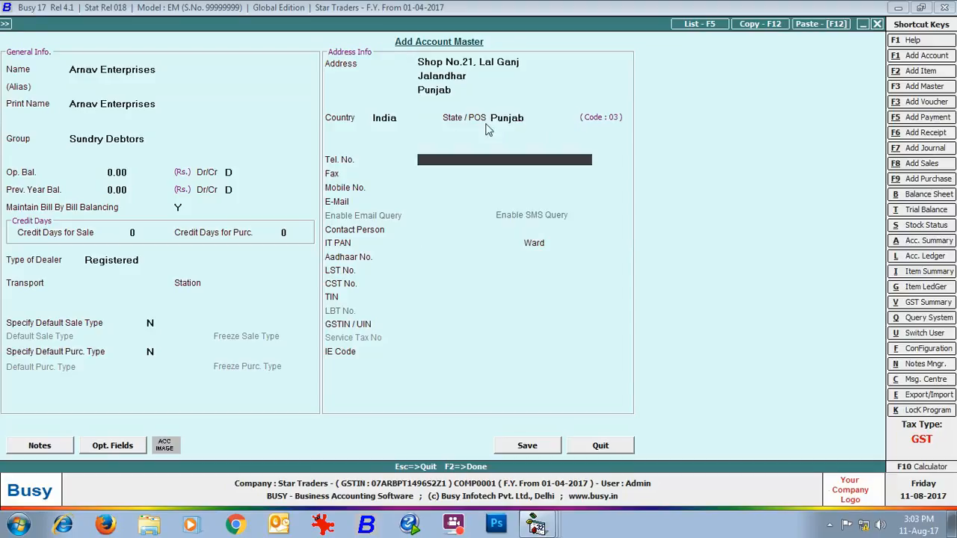
- Enter the customer's GSTIN / UIN and save the Arnav Enterprises account
key("Return")
key("Return")
key("Return")
key("Return")
key("Return")
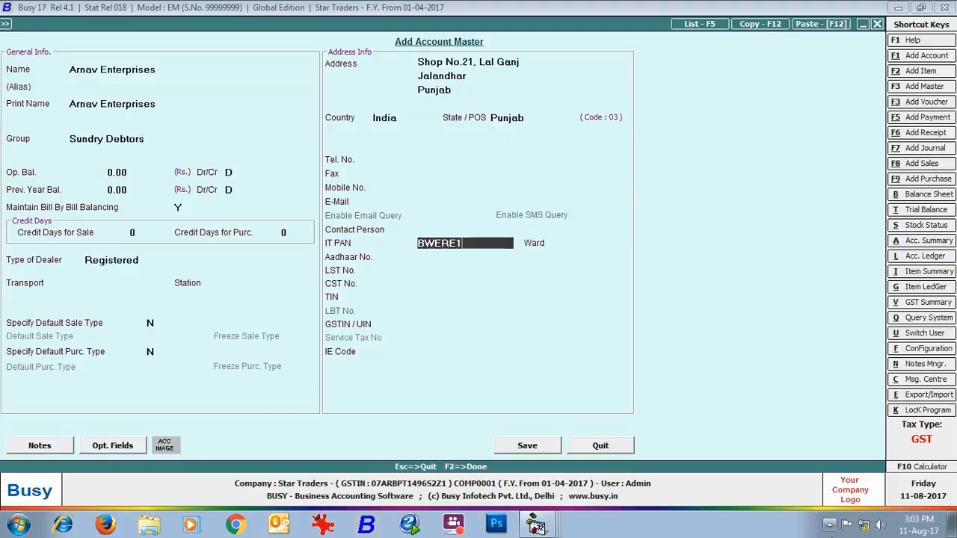
key("Return")
key("Return")
key("Return")
key("Return")
key("Return")
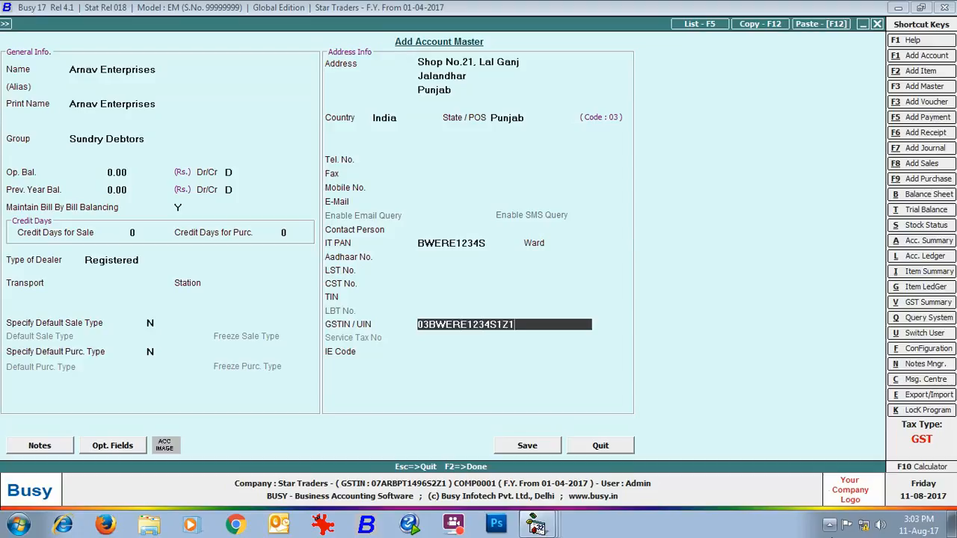
left_click(543, 446)
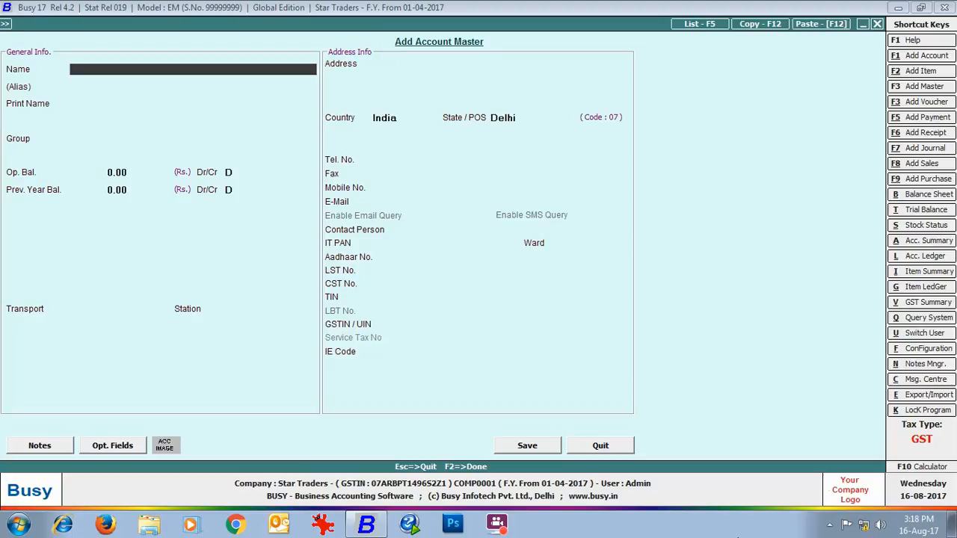
- Name a new account Transport Service - Registered and keep the same print name
type("Transport Service - Registered")
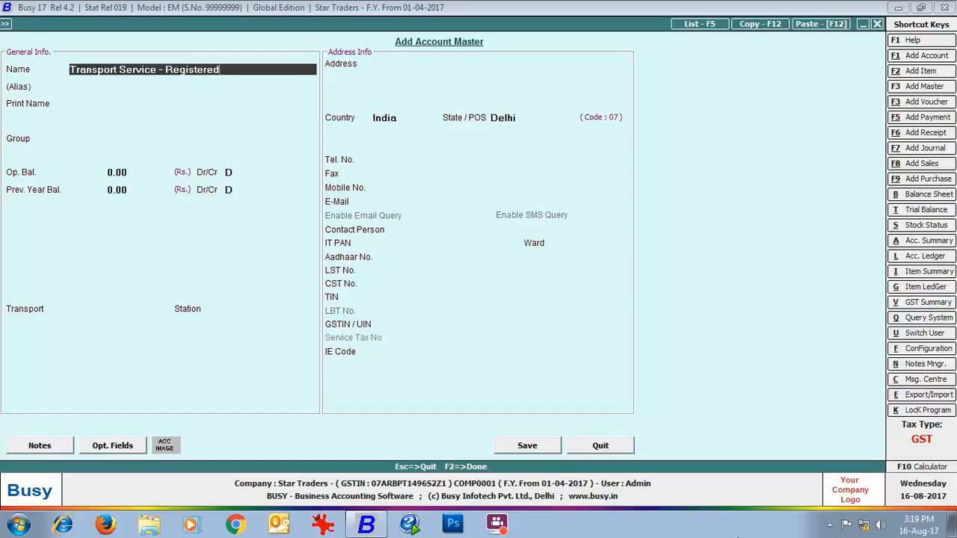
key("Return")
key("Return")
key("Return")
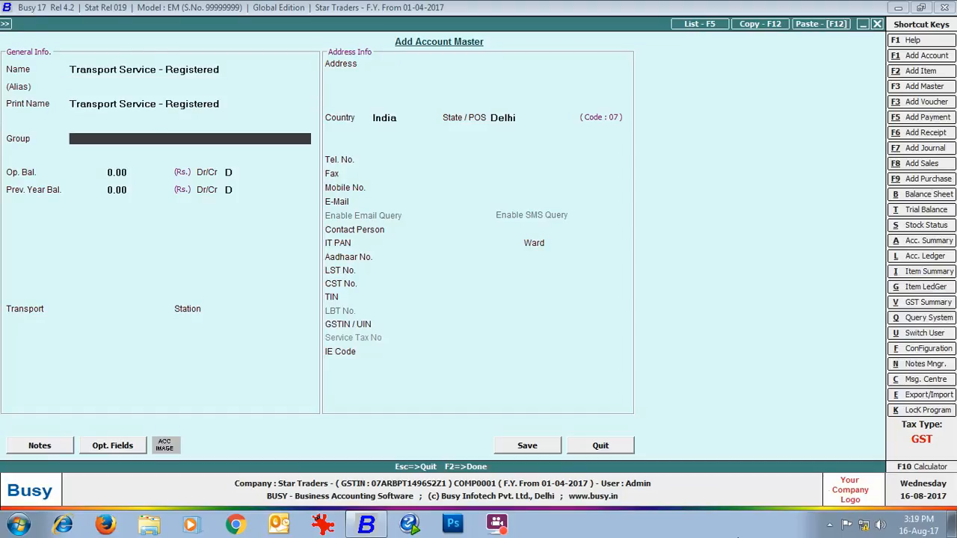
- Assign the transport account to the Expenses (Indirect/Admn.) group and keep its opening and previous year balances at 0.00
type("ex")
key("Down")
key("Return")
key("Return")
key("Return")
key("Return")
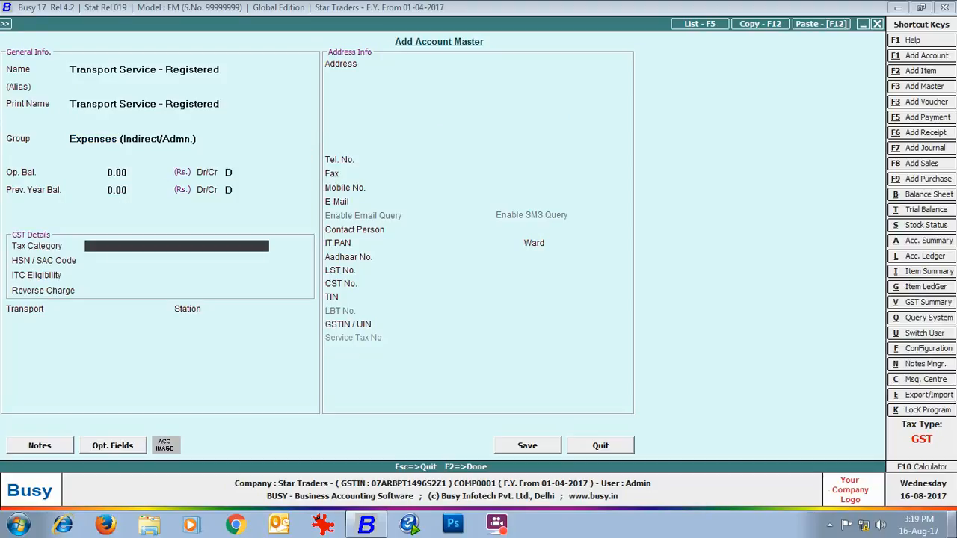
- Set the transport account's tax category to Services 5% and leave its HSN / SAC code blank
type("se")
key("Down")
key("Return")
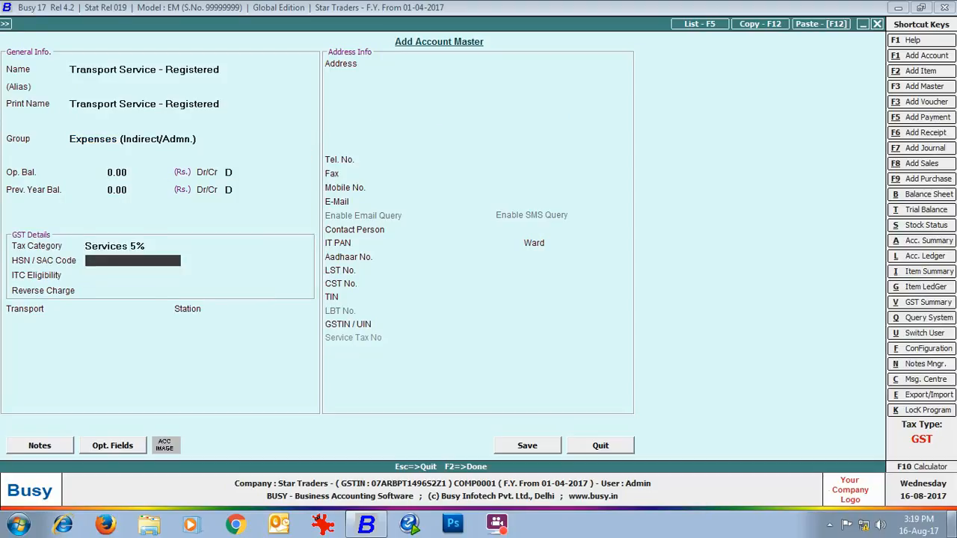
key("Return")
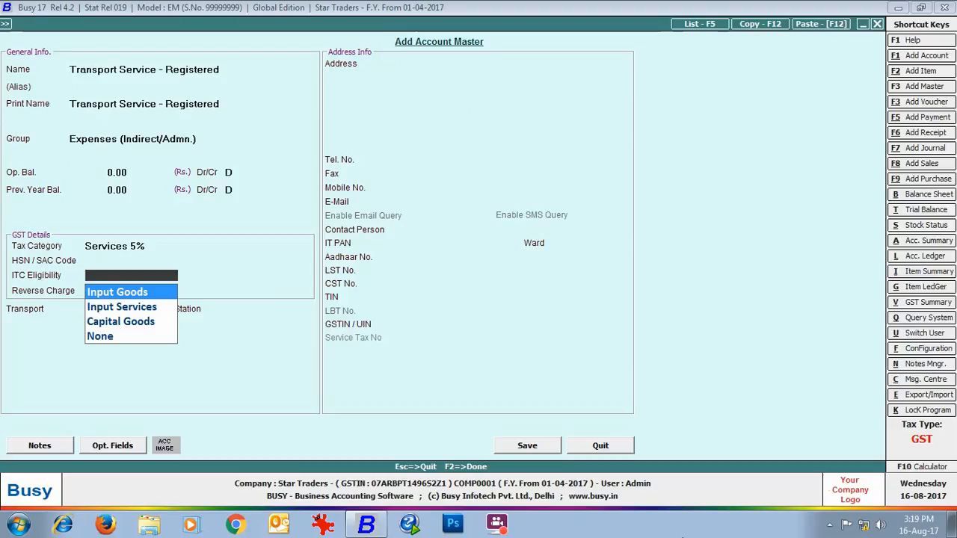
- Set the ITC eligibility to Input Services and the reverse charge to Compulsory (Reg. Dealer)
key("Down")
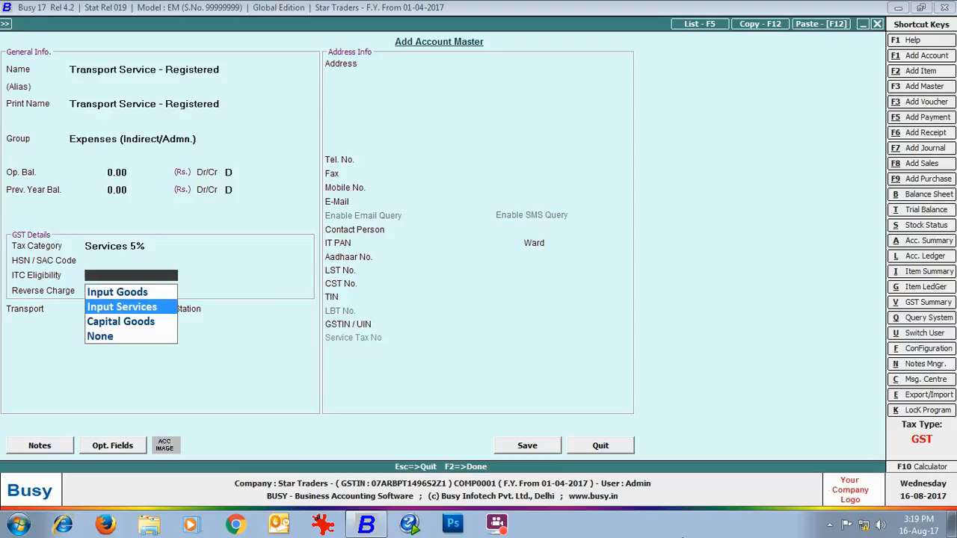
key("Return")
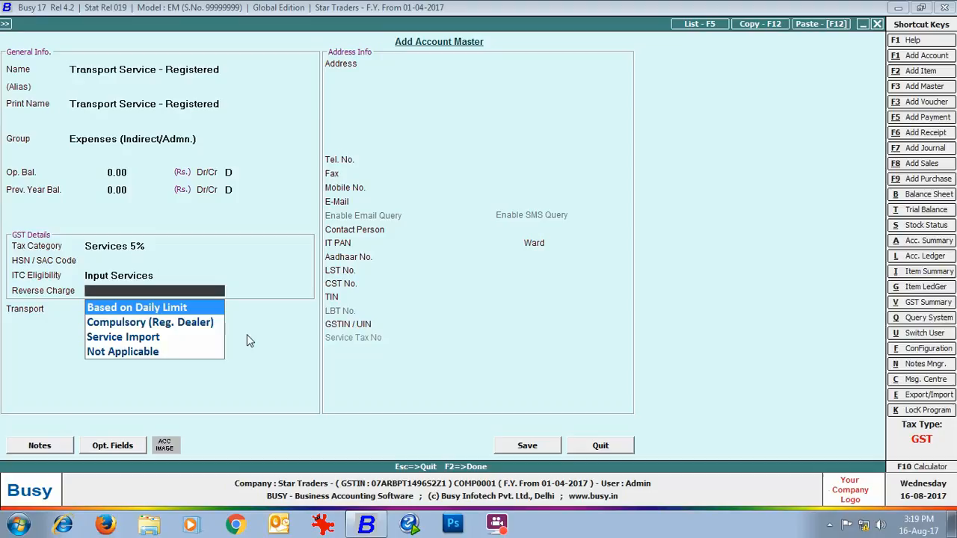
key("Down")
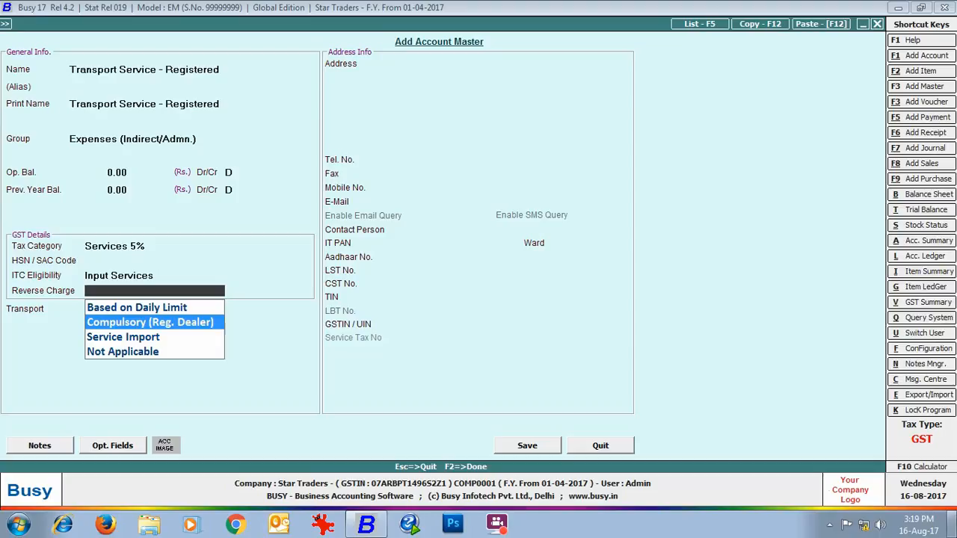
key("Return")
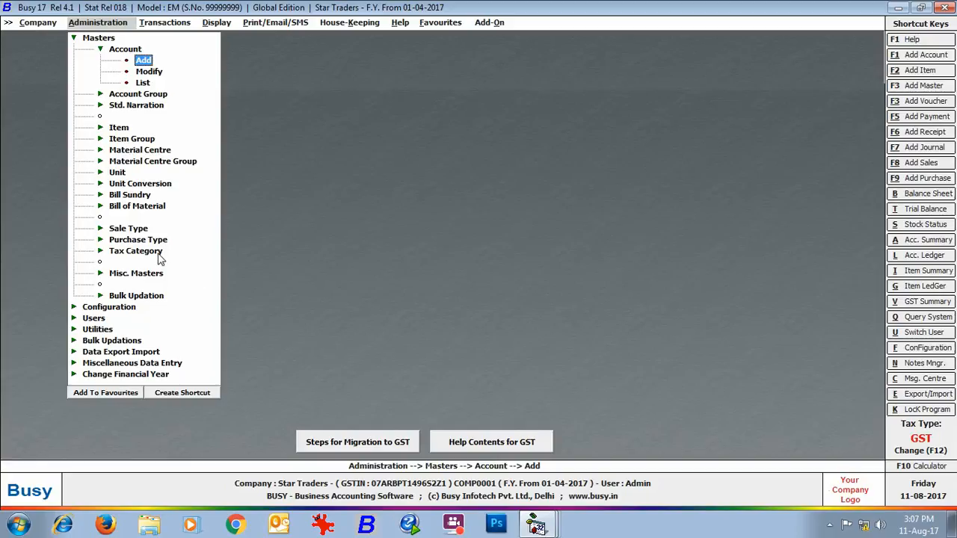
- Open the GST 18% tax category for modification and review its details, keeping the type as Goods
left_click(154, 254)
left_click(149, 274)
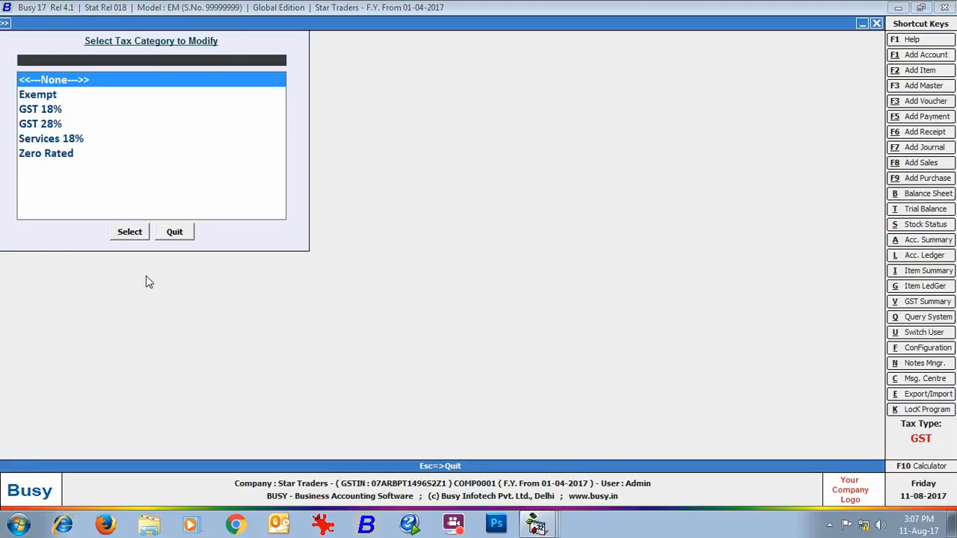
left_click(52, 112)
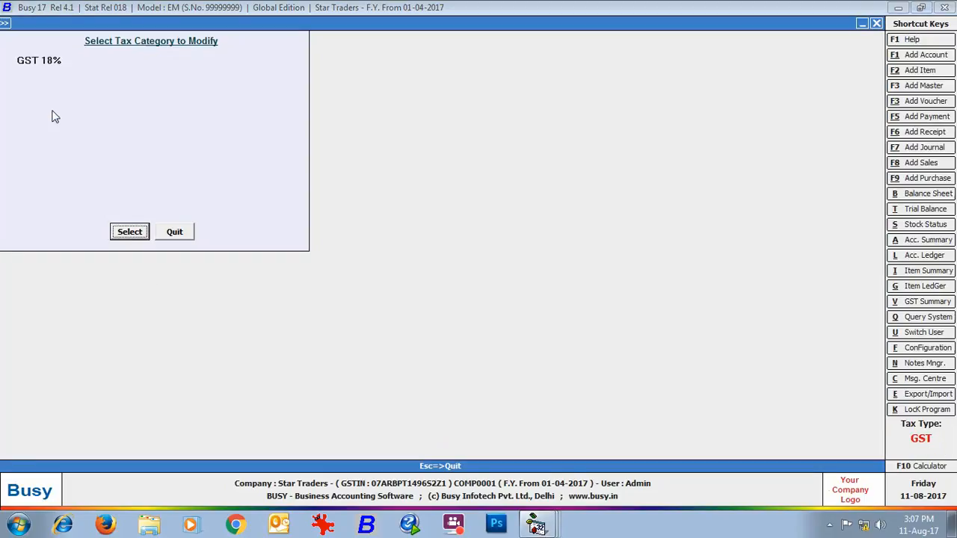
left_click(147, 236)
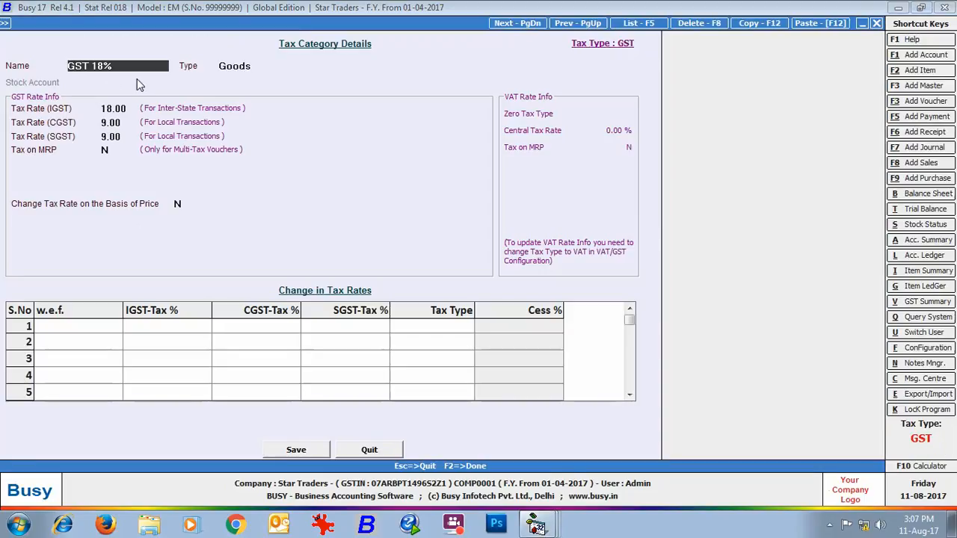
key("Return")
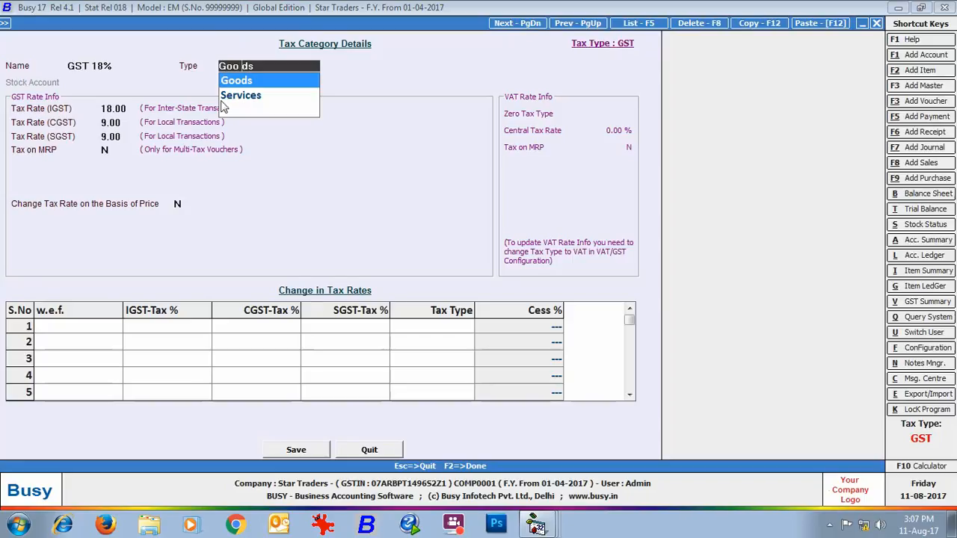
key("Return")
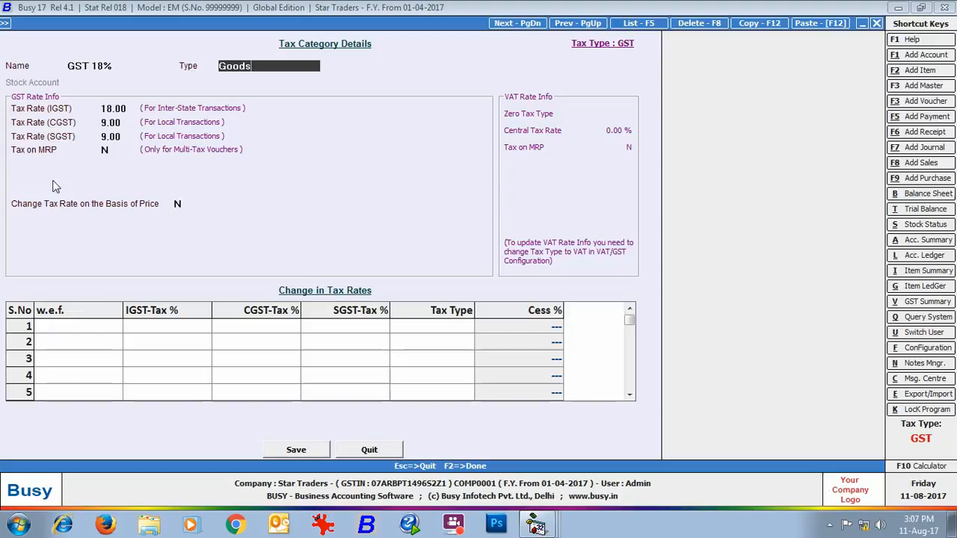
- Try a price-based tax rate change for GST 18%, applying when Nett. Price is <= 1000
left_click(178, 204)
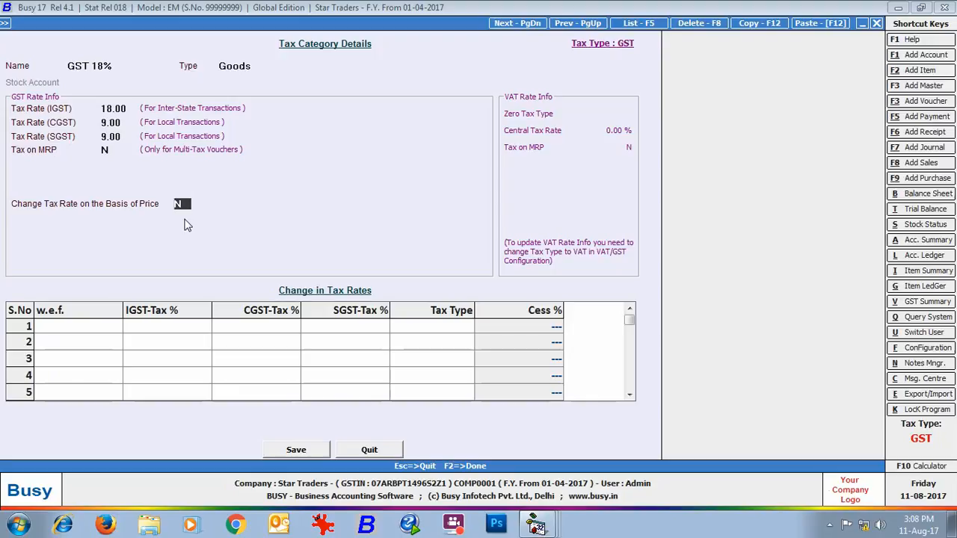
key("y")
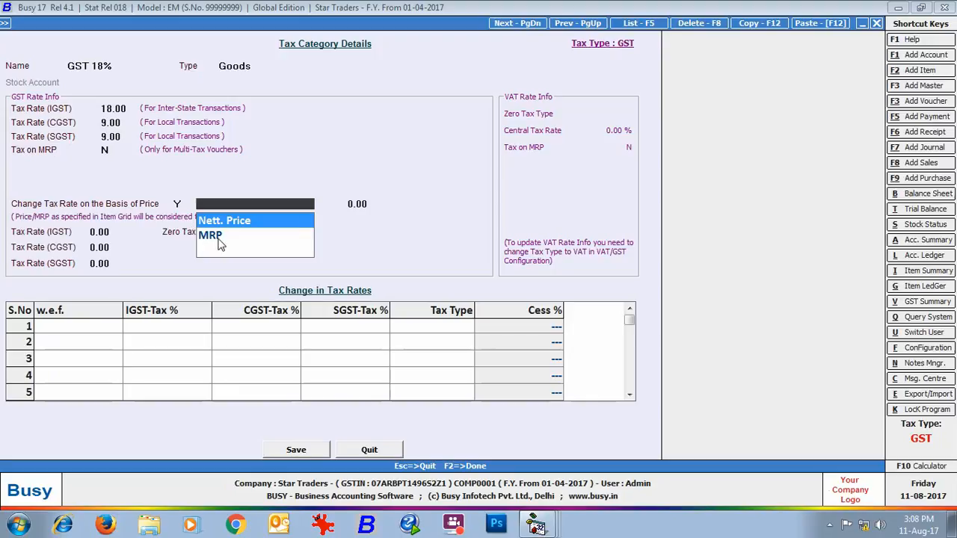
left_click(296, 224)
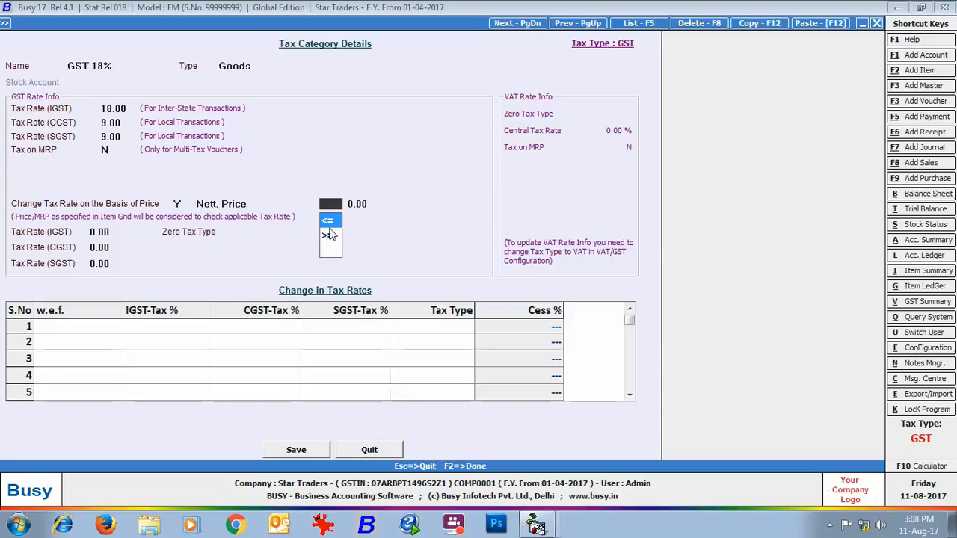
key("Return")
type("1000")
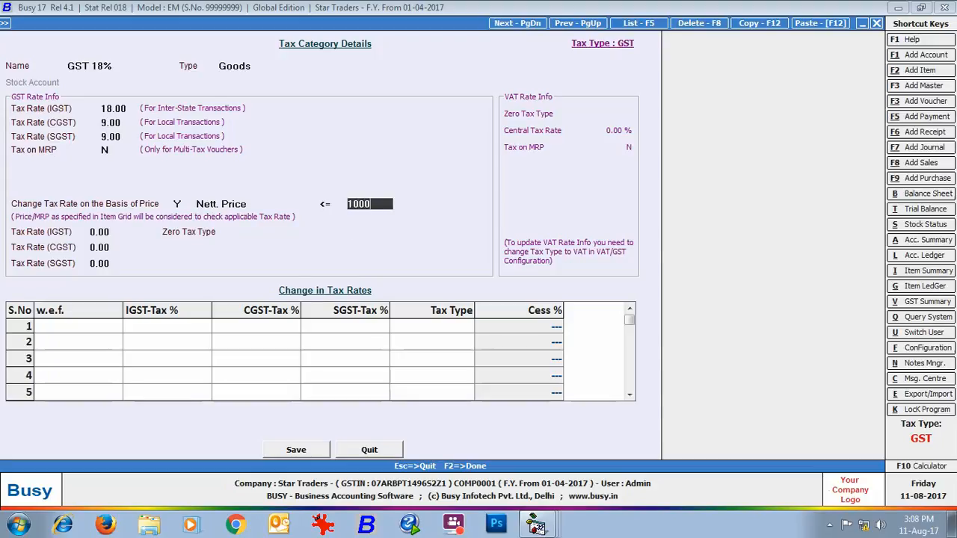
key("Return")
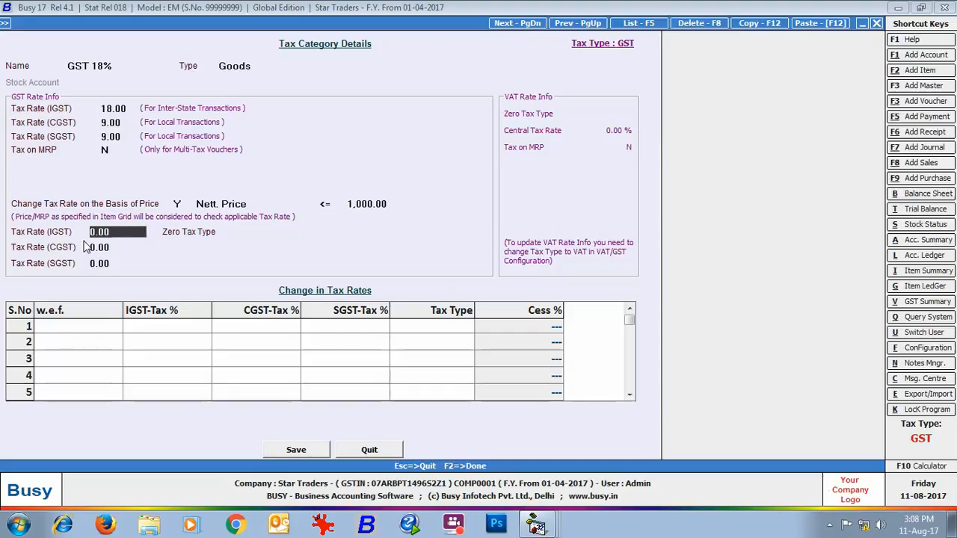
- Enter a price-based IGST rate of 5 with CGST and SGST at 2.50, and quit the tax category without saving
type("5")
key("Return")
key("Return")
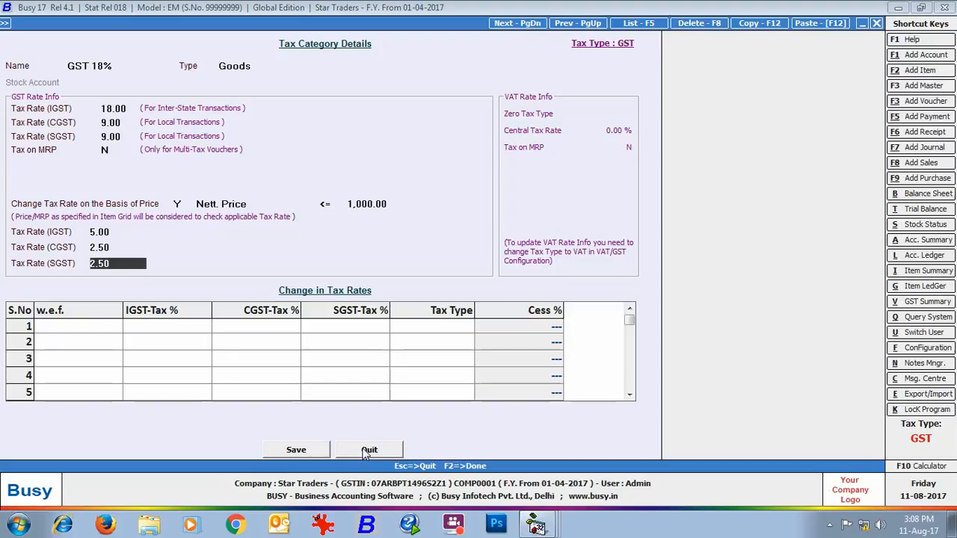
left_click(369, 451)
left_click(166, 233)
- Try a new local sale type named L/GST-12% with a single tax rate of 6 for both CGST and SGST
left_click(141, 229)
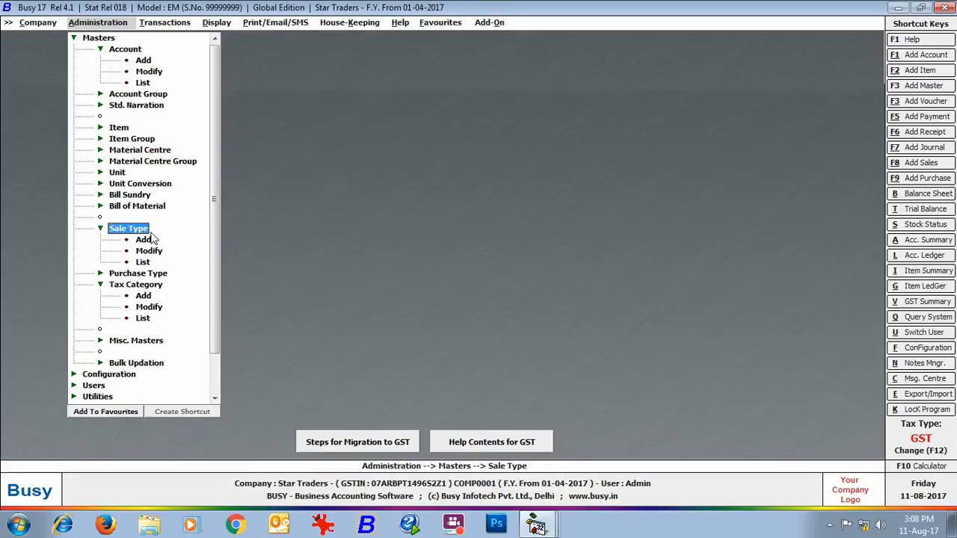
left_click(143, 240)
type("L/GST-12%")
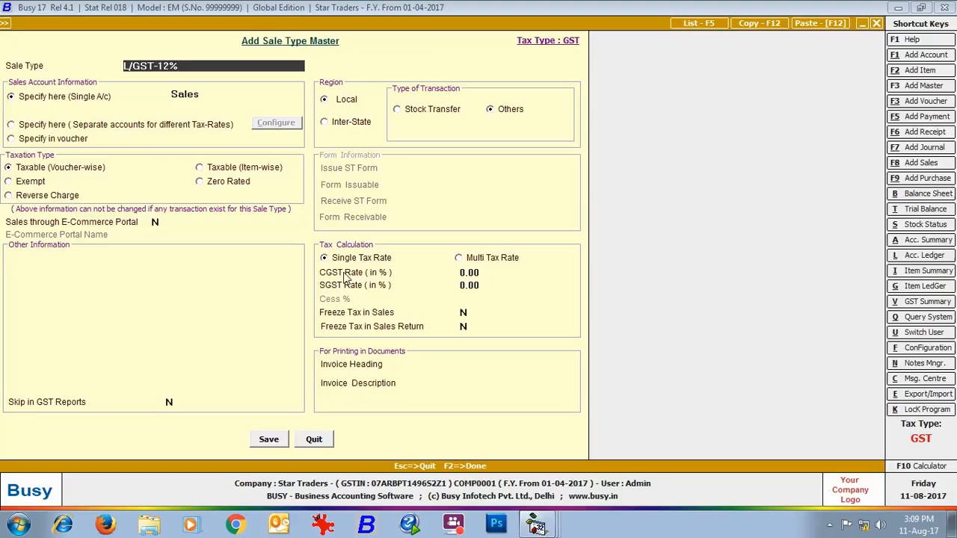
left_click(472, 274)
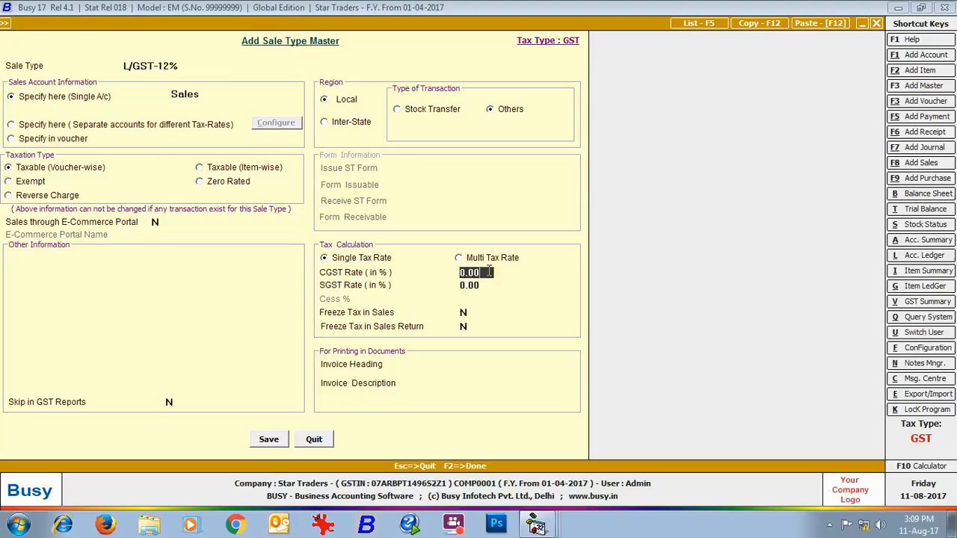
type("6")
key("Return")
type("6")
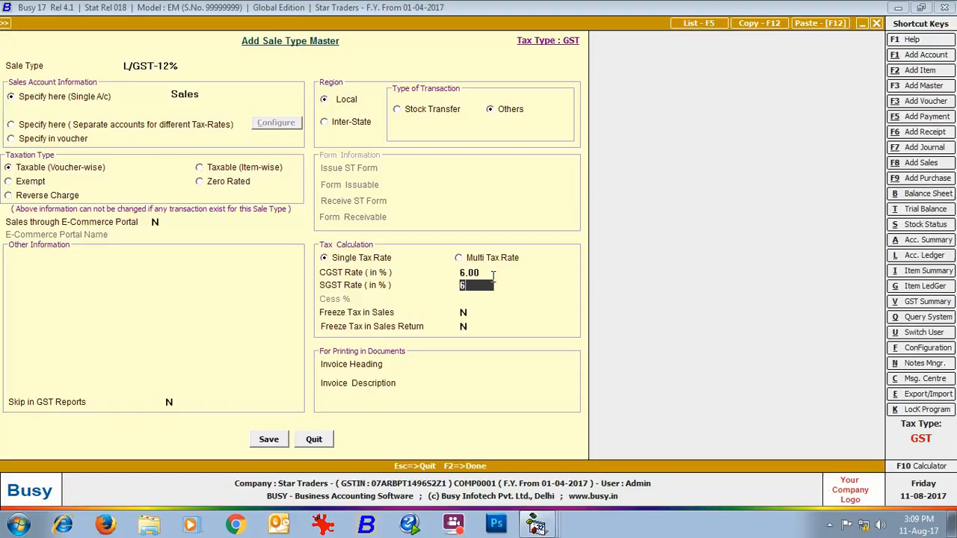
key("Return")
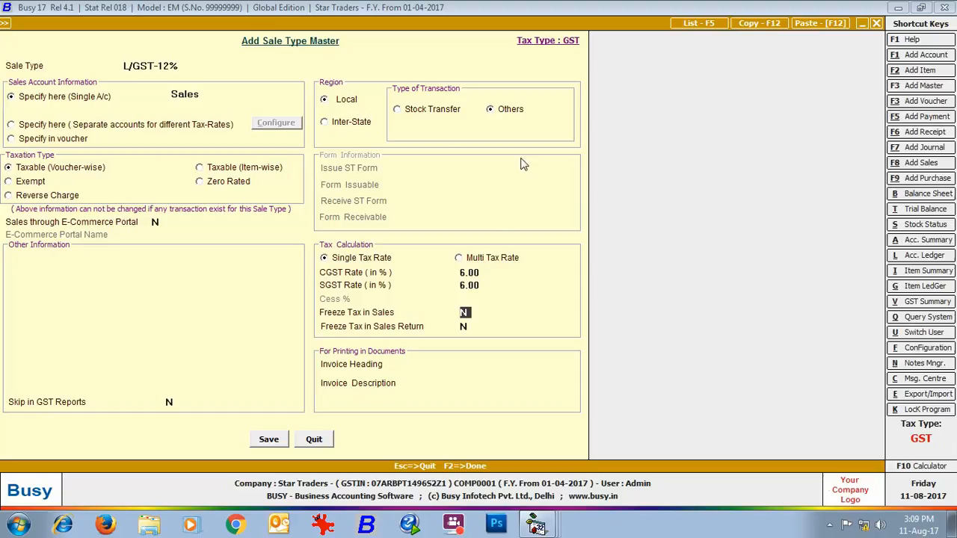
- Switch the sale type's region to Inter-State, set the IGST rate to 12, and quit without saving
left_click(326, 125)
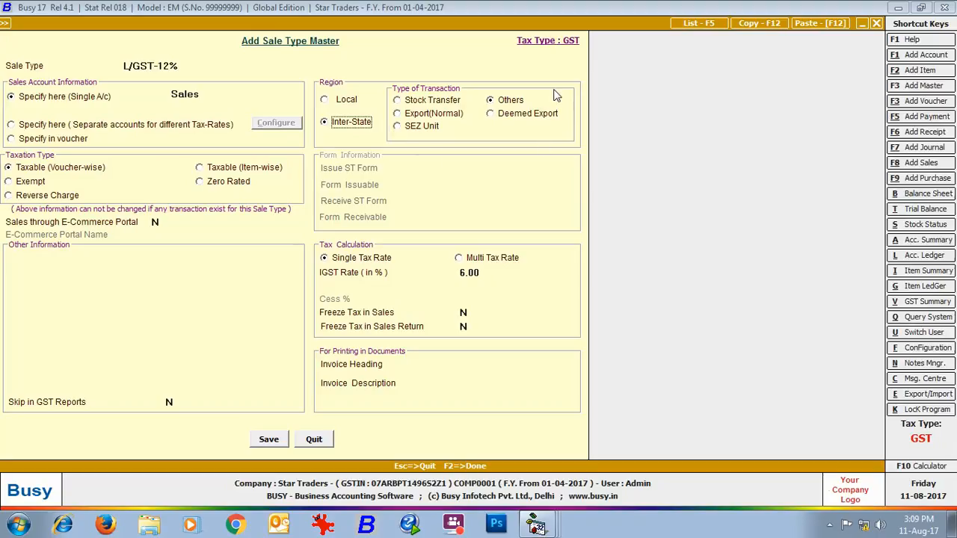
left_click(483, 273)
type("12")
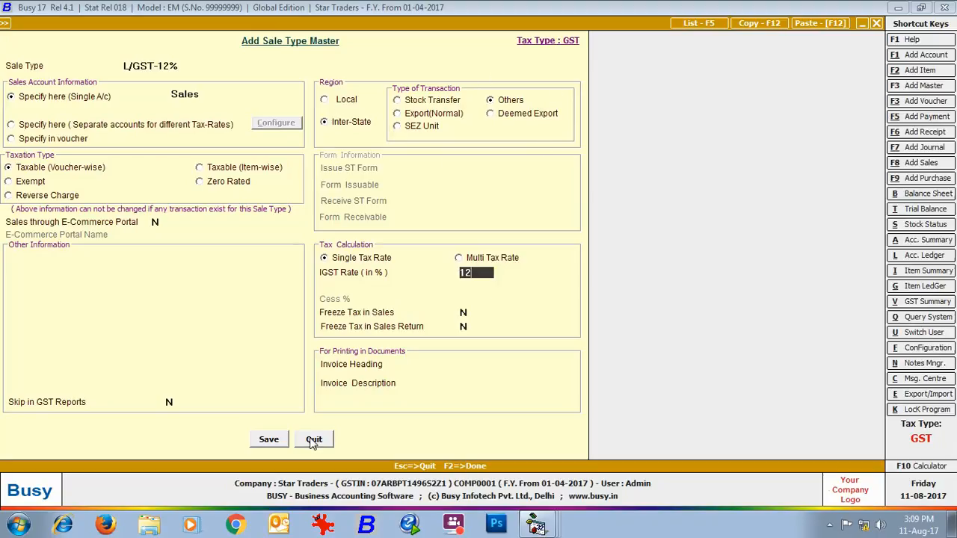
left_click(313, 439)
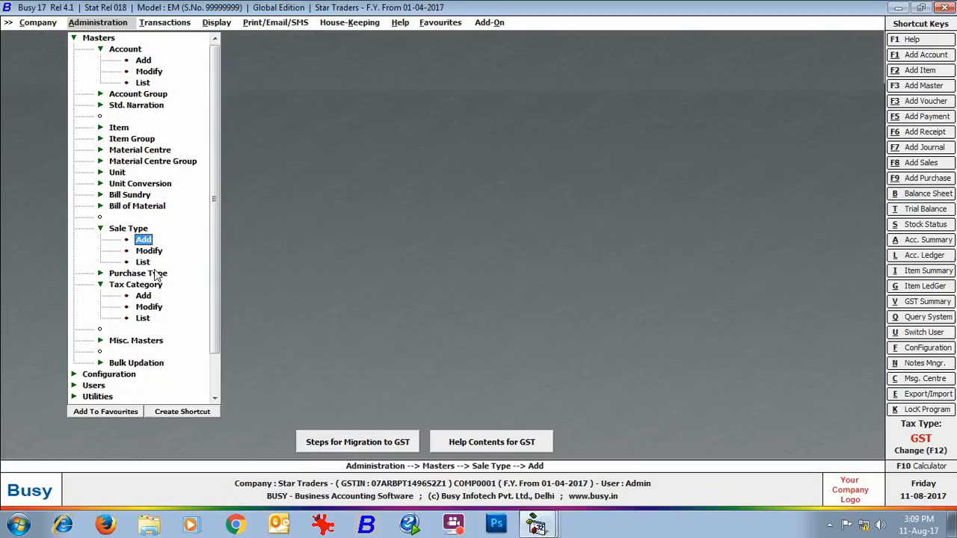
- Try a new local purchase type named L/GST-12% with CGST and SGST rates of 6 each
left_click(153, 274)
left_click(143, 284)
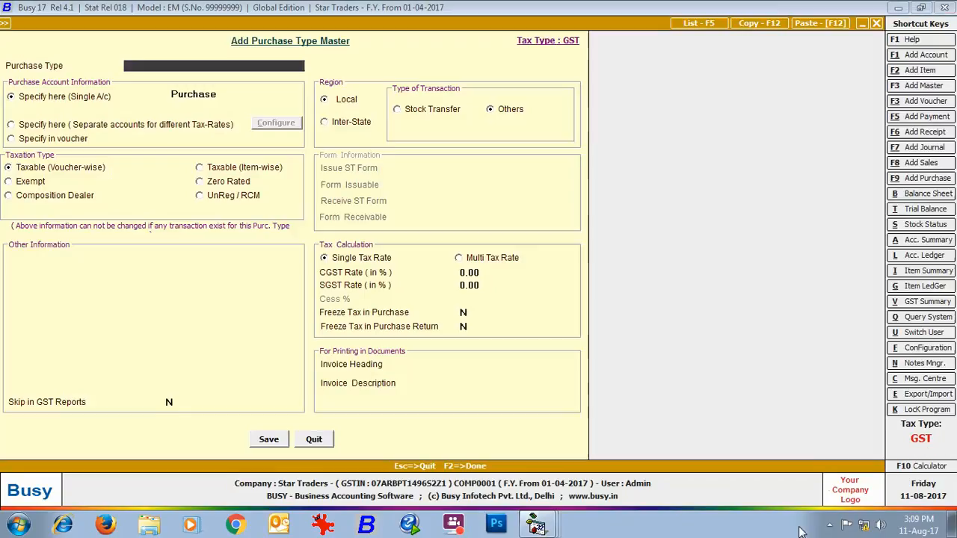
type("L/GST-12%")
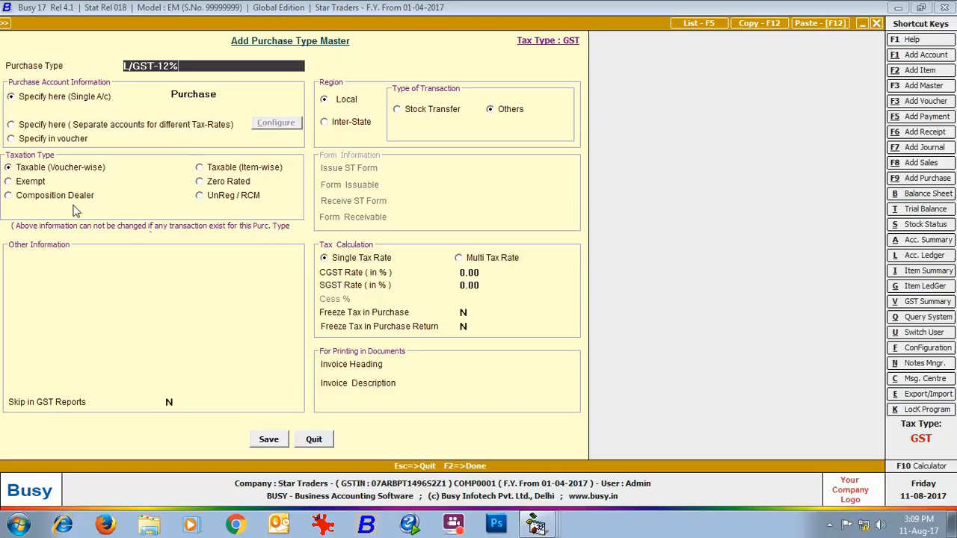
left_click(491, 272)
type("6")
key("Return")
type("6")
key("Return")
- Switch the purchase type's region to Inter-State, set the IGST rate to 12, and quit without saving
left_click(350, 122)
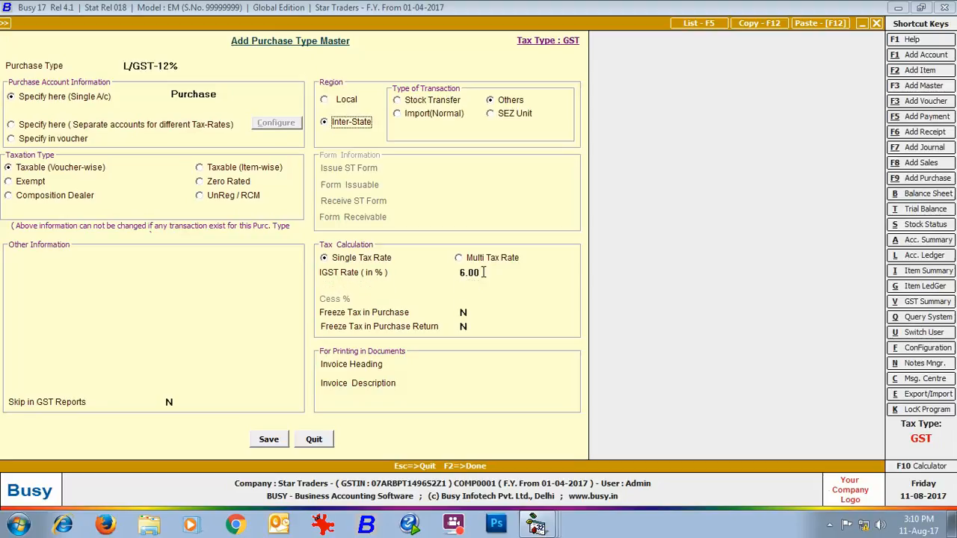
left_click(484, 272)
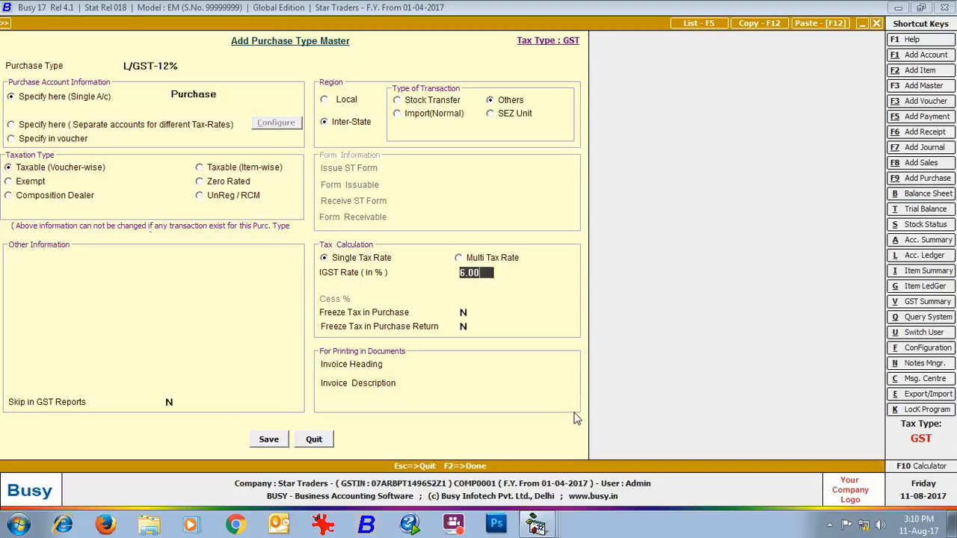
type("12")
left_click(313, 440)
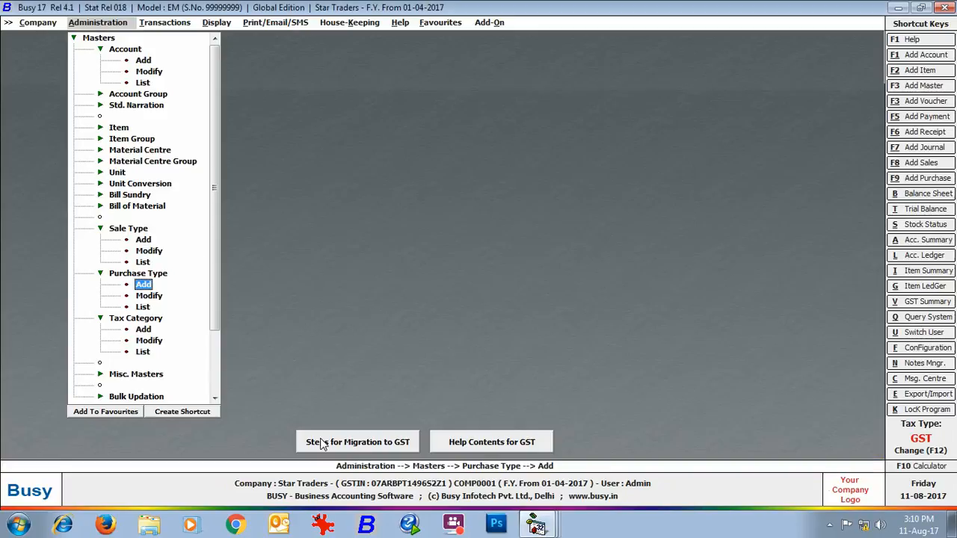
- Open the CGST and CGST (ITC-None) bill sundry masters for modification and review their settings without changing anything
left_click(140, 197)
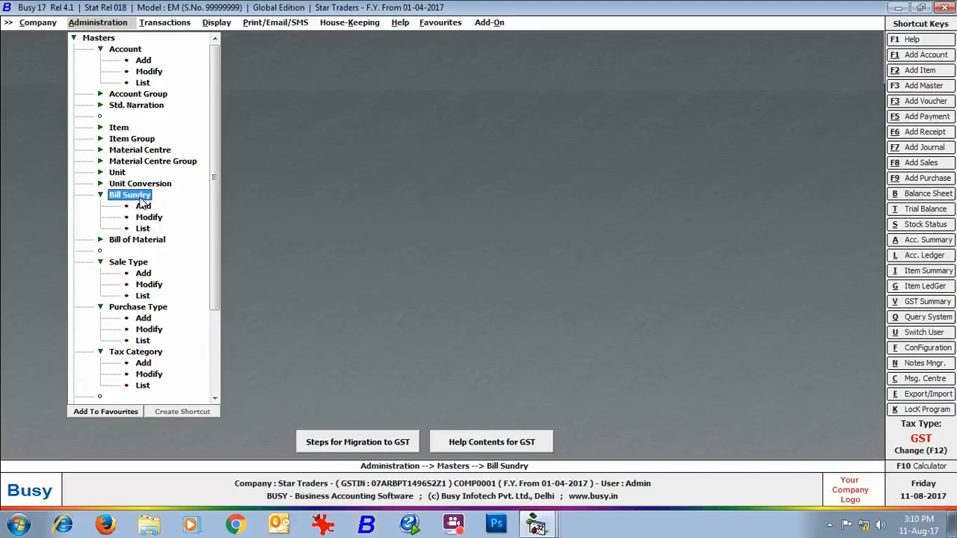
left_click(146, 218)
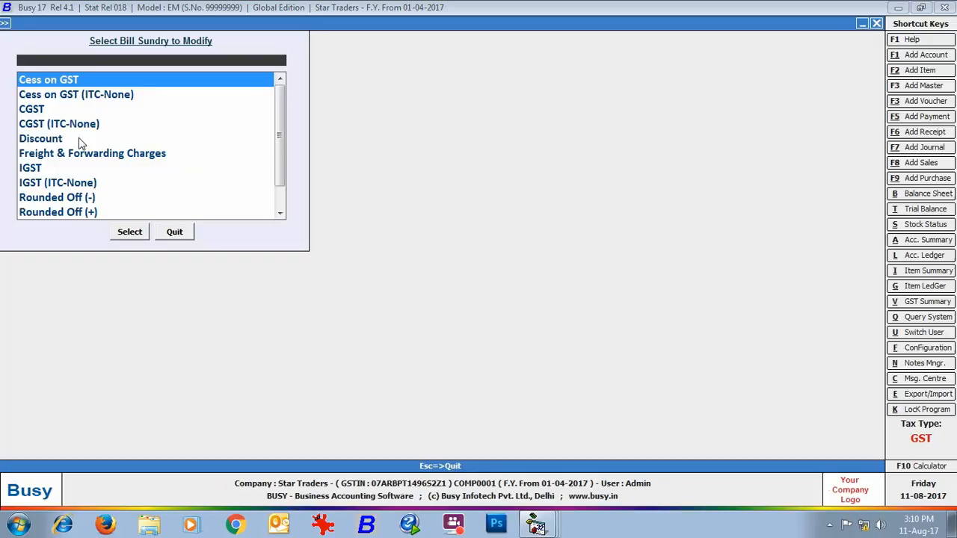
double_click(31, 110)
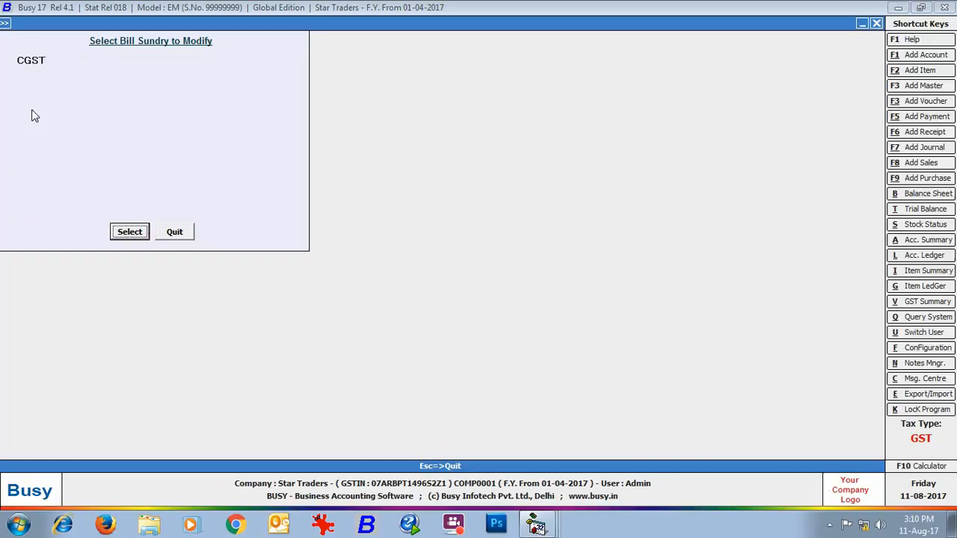
left_click(125, 232)
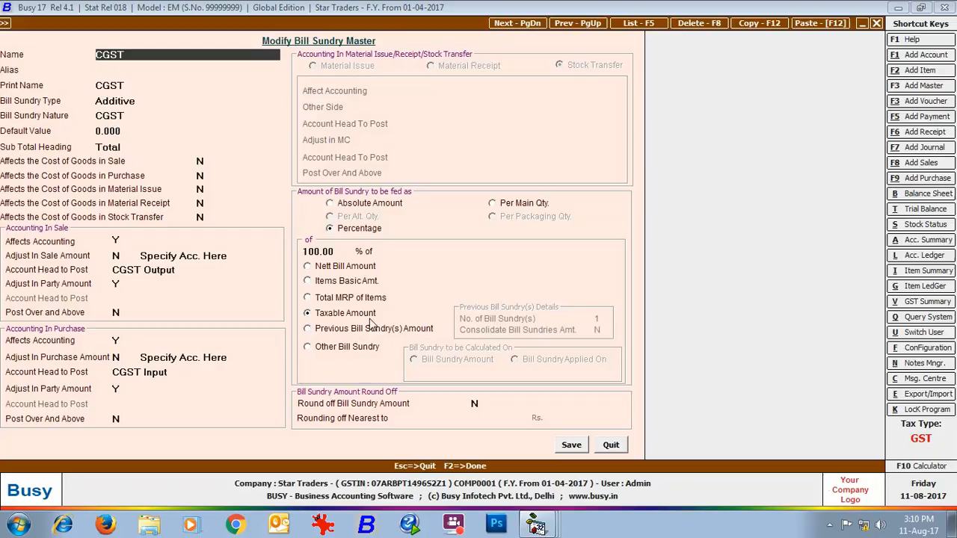
key("Escape")
double_click(57, 97)
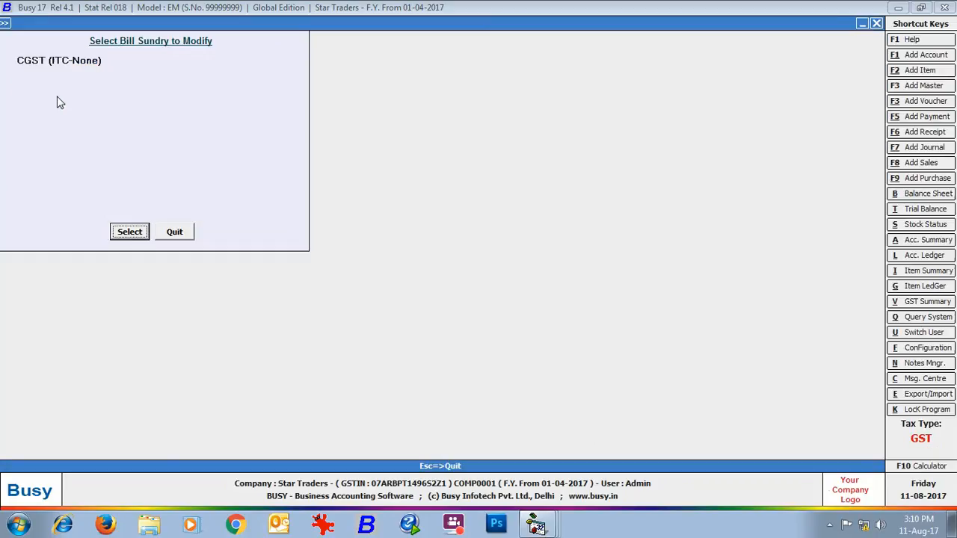
left_click(121, 235)
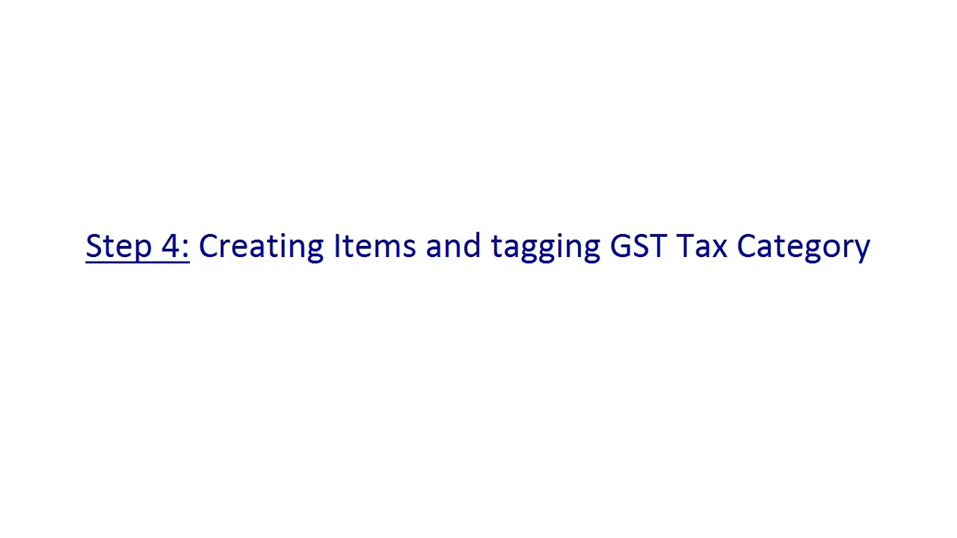
- Add an item master named Glen Black Tempered Galss Built in Hob in the LPG Gas Burner group with unit Pcs
left_click(118, 127)
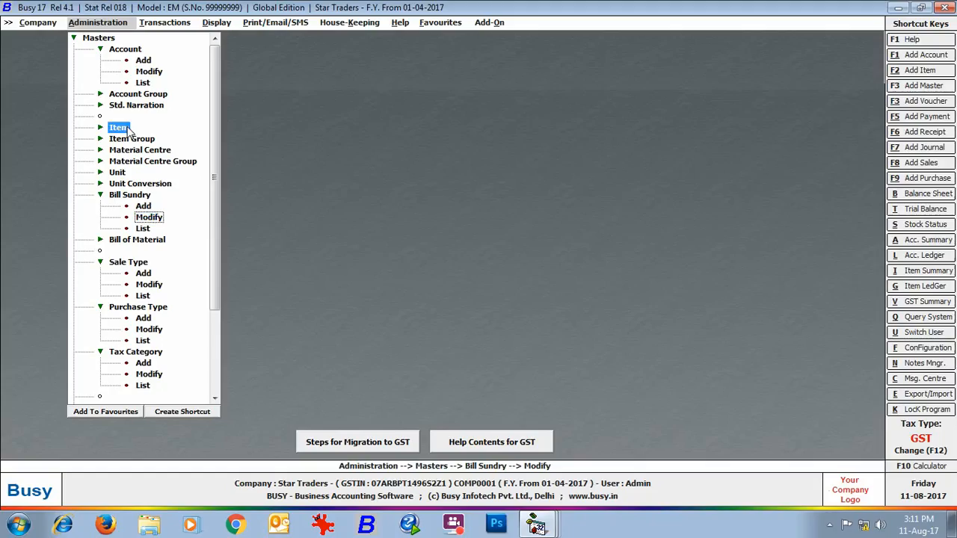
left_click(143, 141)
left_click(143, 140)
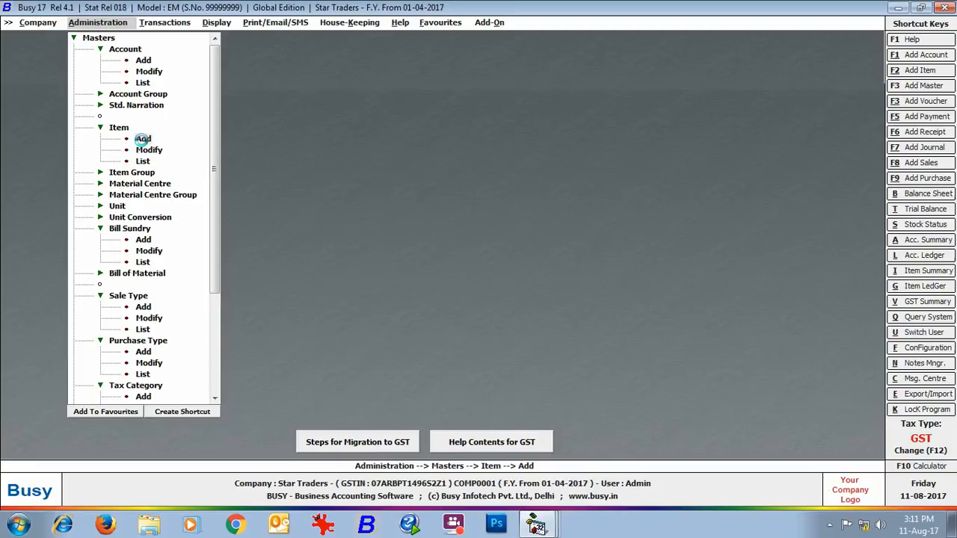
type("Gle")
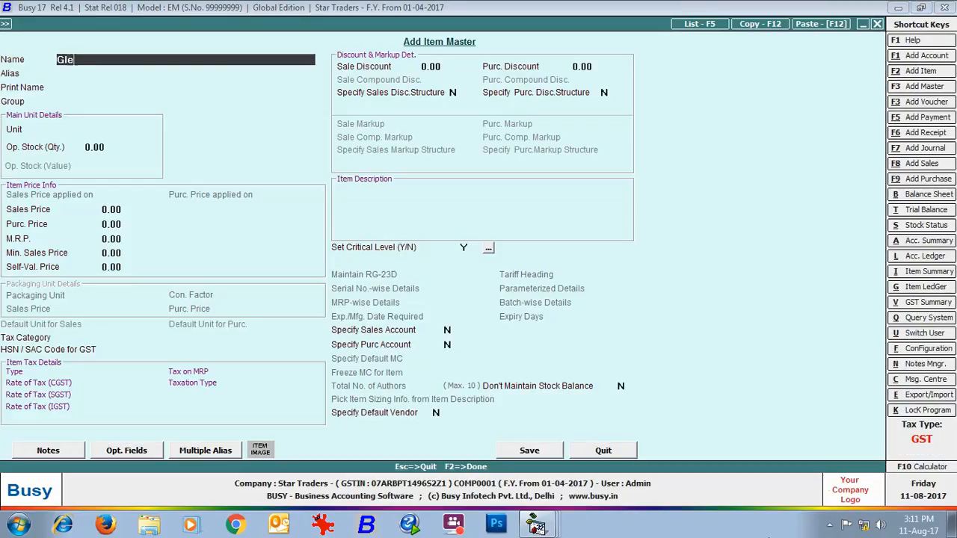
type("n Black Tempered Galss Built in Hob")
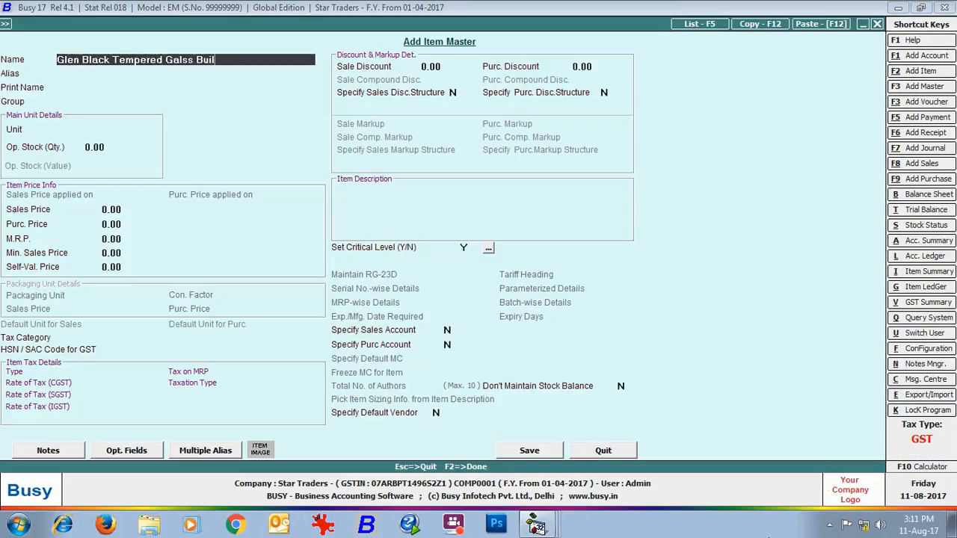
key("Return")
key("Return")
key("Return")
key("Return")
type("pcs")
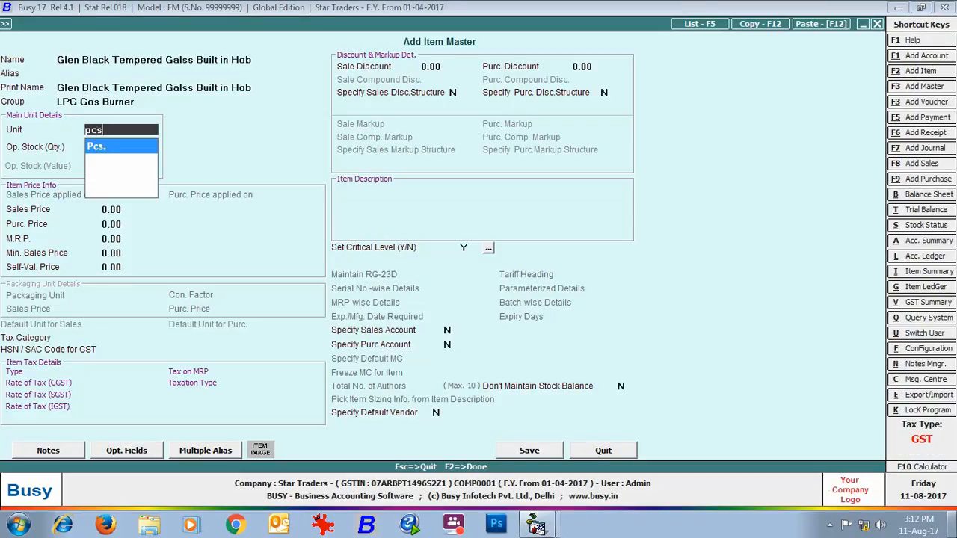
- Set the hob's sales price to 18000 and its purchase price to 15500, leaving the other prices at zero
key("Return")
type("18000")
key("Return")
type("15500")
key("Return")
key("Return")
key("Return")
key("Return")
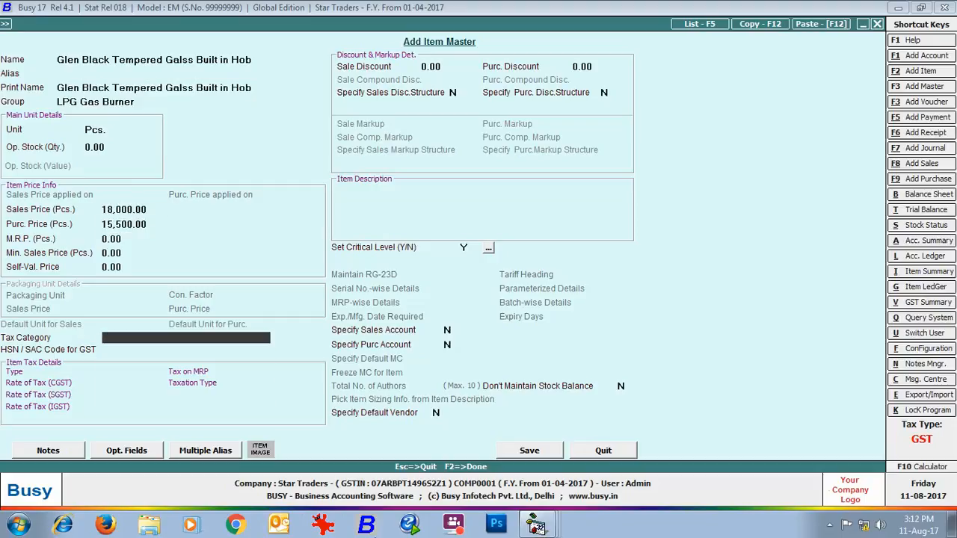
- Tag the hob with tax category GST 18% and HSN code 85162233, and save the item
type("gst")
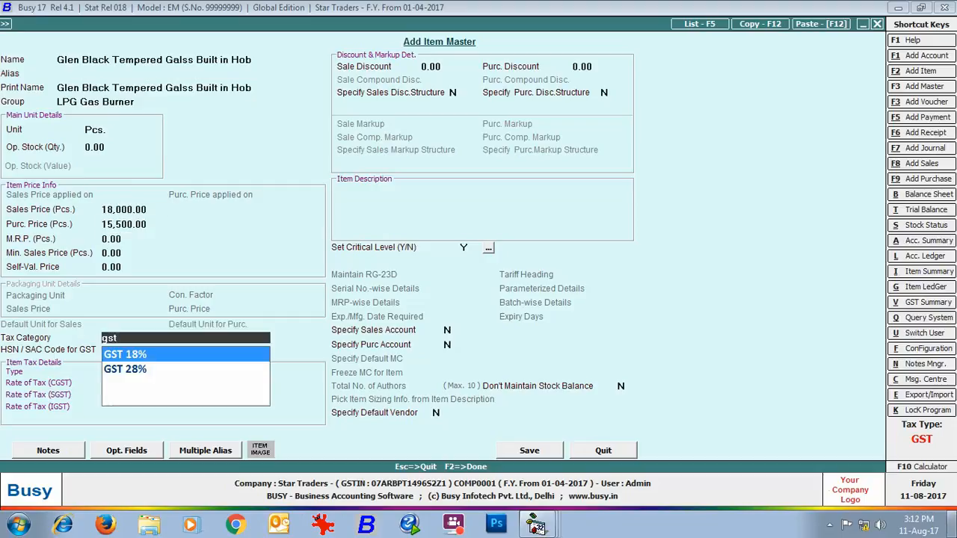
key("Return")
type("85162233")
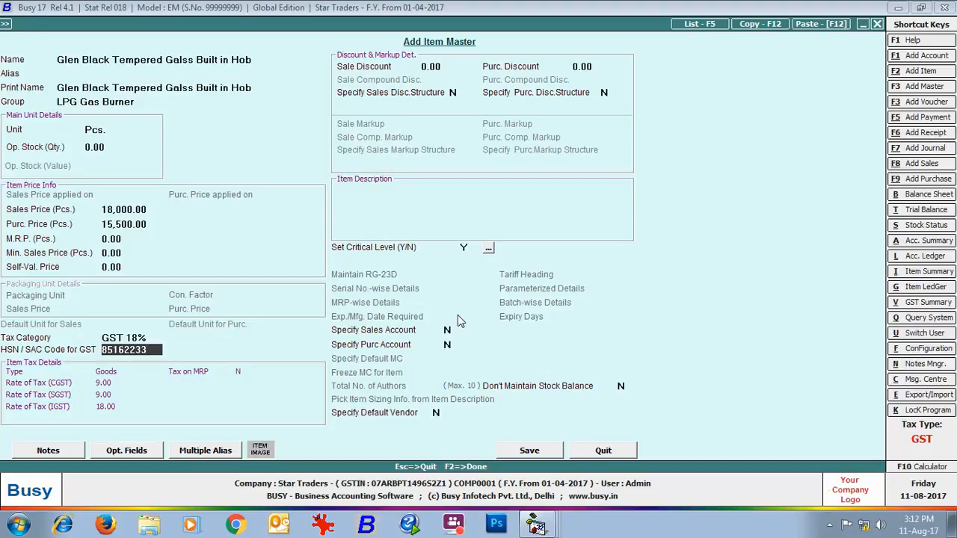
key("F2")
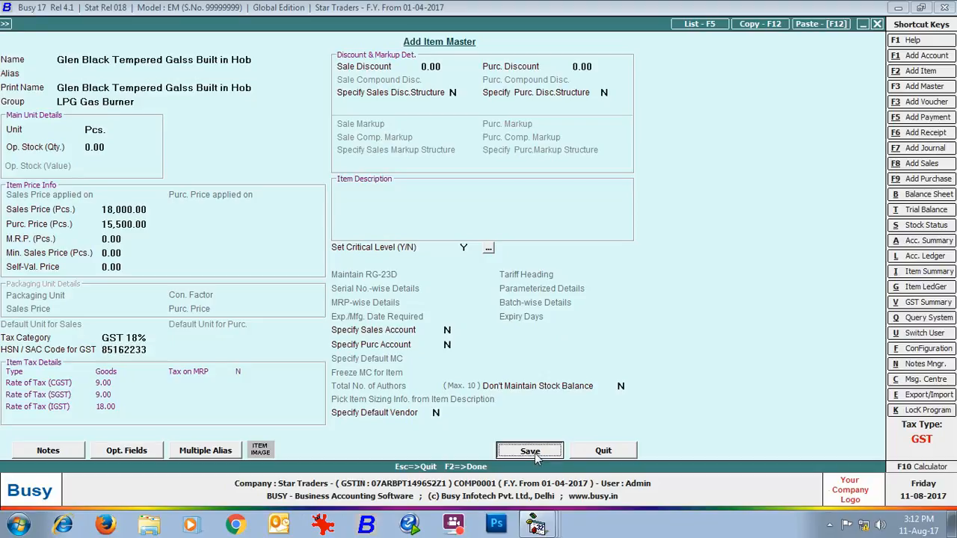
- Start a second item named Sony Bravia 32" LED T.V. in the Televisions group with unit Pcs
type("Sony Bravia 32\" LED T.V.")
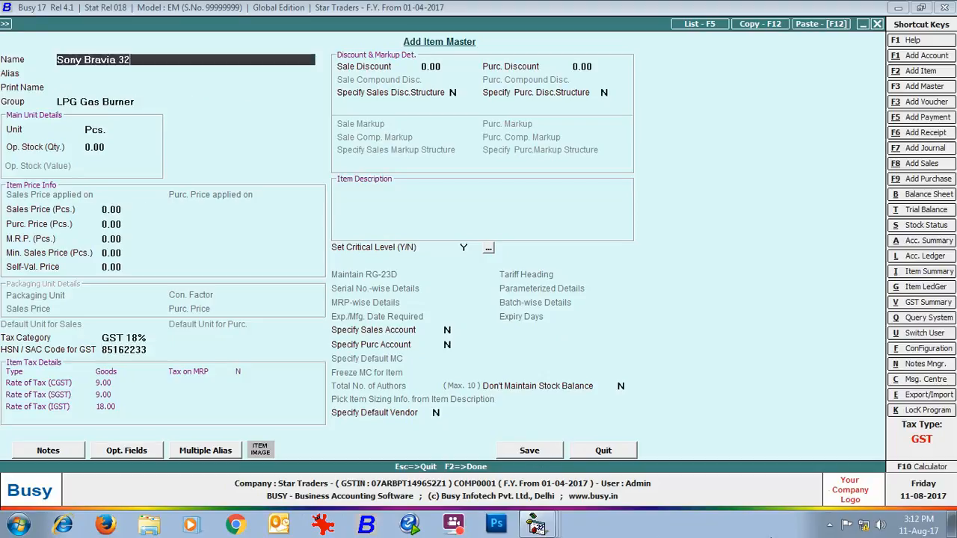
key("Return")
key("Return")
key("Return")
type("t")
key("Return")
key("Return")
key("Return")
- Set the television's sales price to 38000 and its purchase price to 32000, leaving the other prices at zero
type("38000")
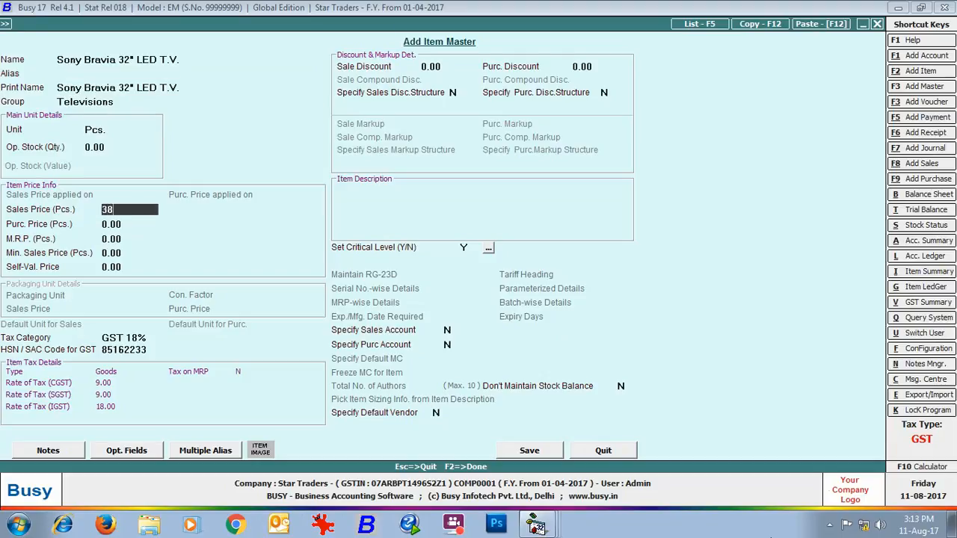
key("Return")
type("32000")
key("Return")
- Tag the television with tax category GST 28% and HSN code 85162200, and save the item
key("Return")
key("Return")
key("Return")
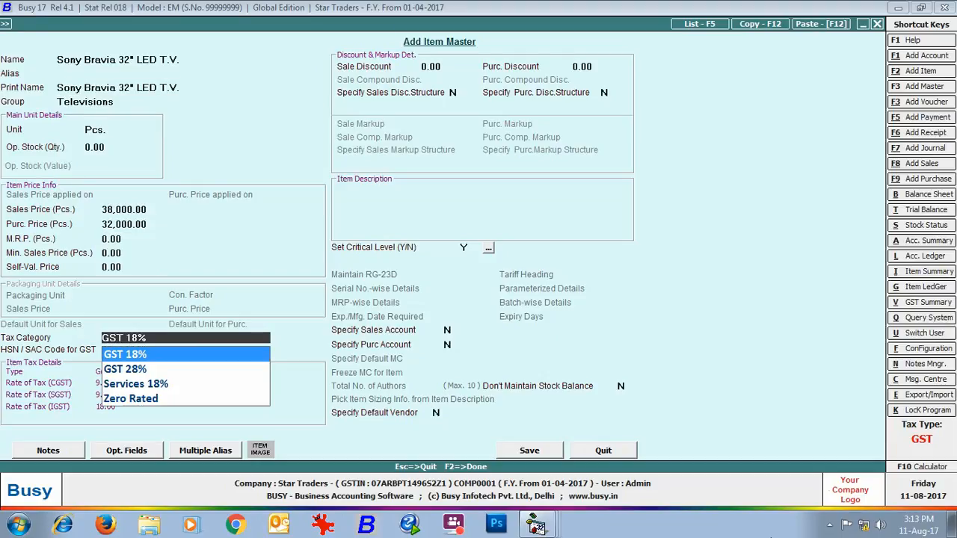
key("Down")
key("Return")
type("85162200")
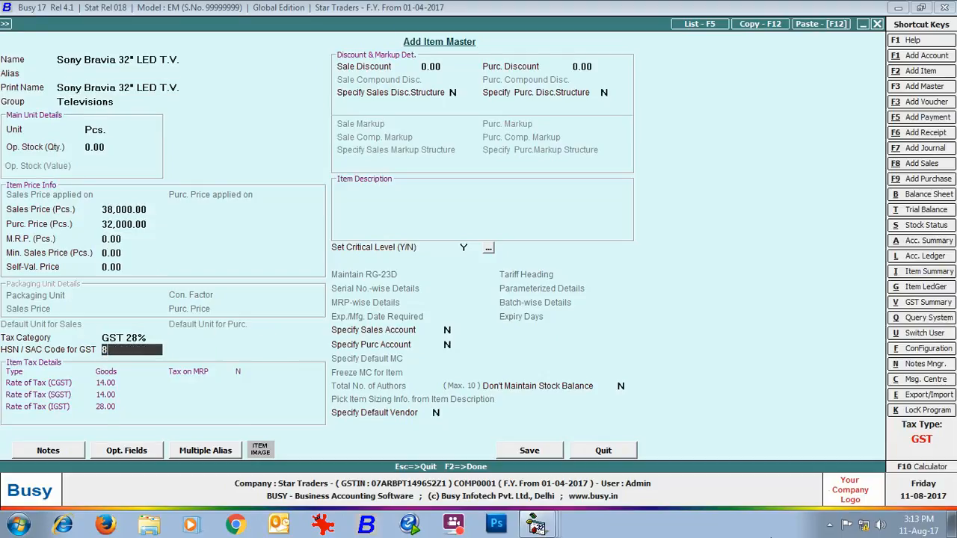
left_click(527, 450)
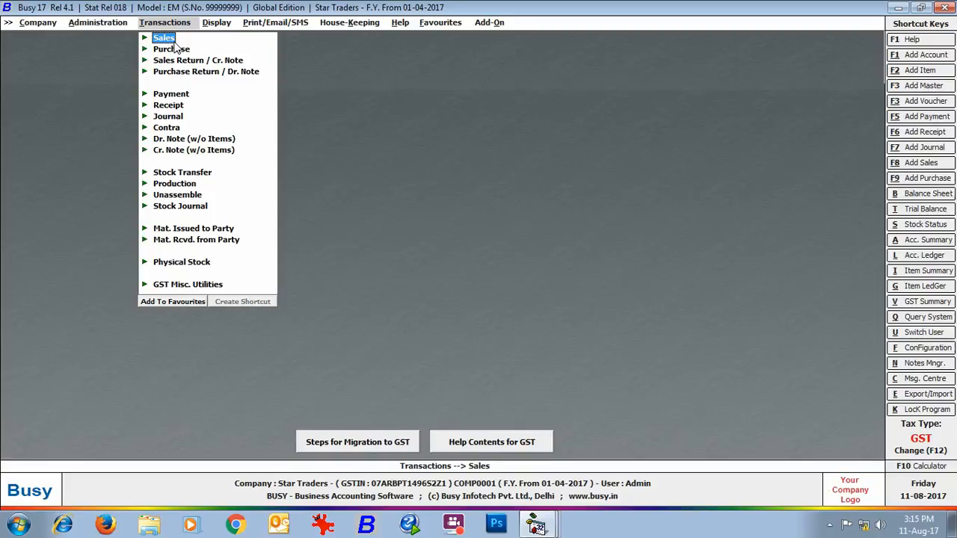
- Start a new purchase voucher in the Main series dated 01-07-2017
left_click(176, 49)
left_click(187, 61)
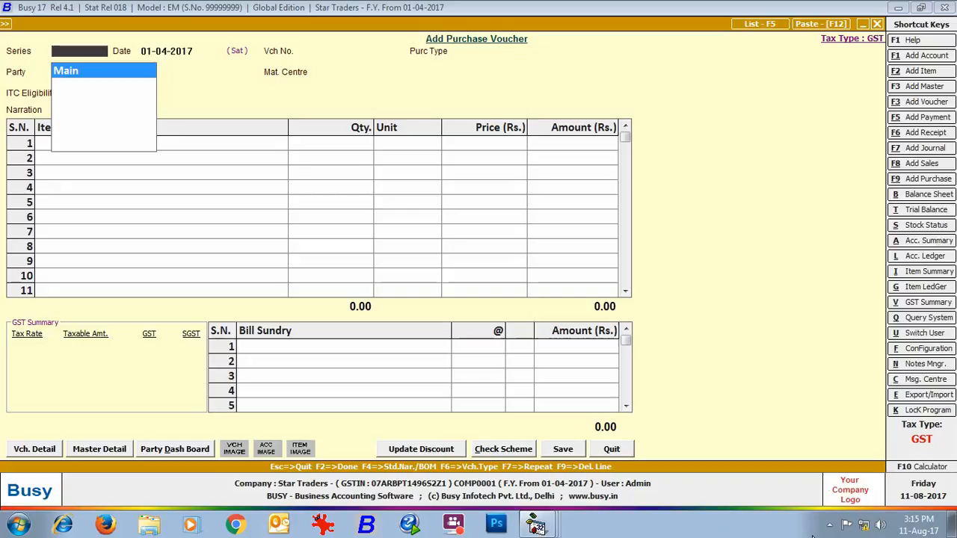
key("Return")
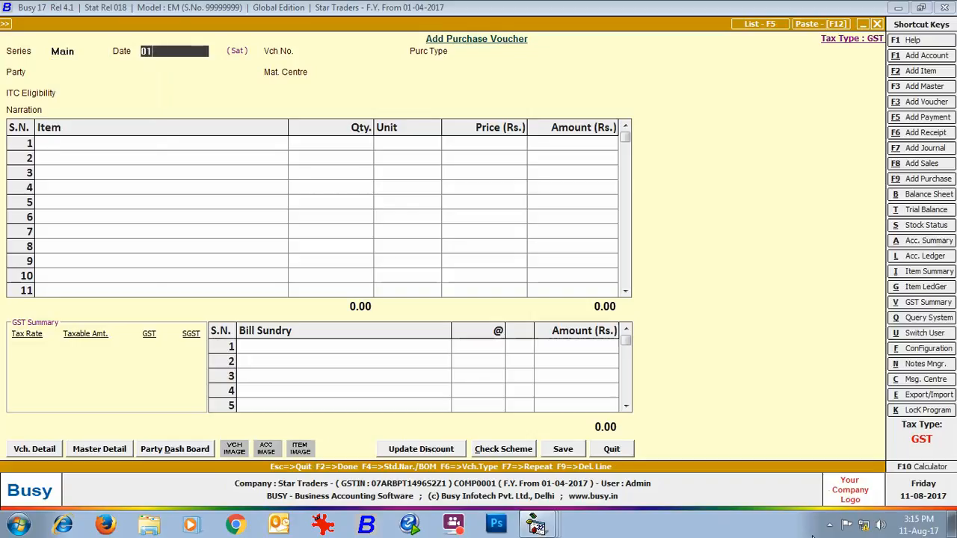
type("01-07")
key("Return")
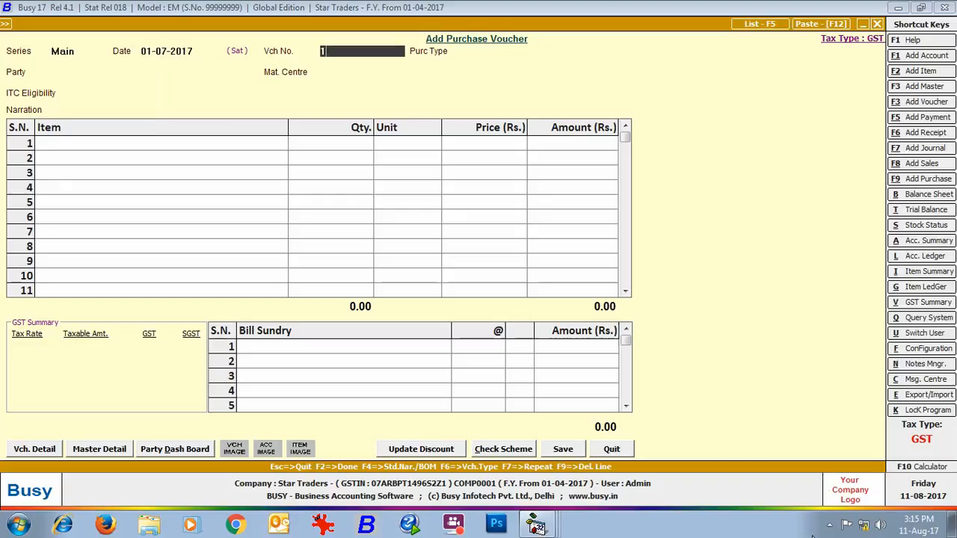
- Fill in the voucher header with purchase type I/GST-28%, party Raj Traders, material centre Main Store and ITC eligibility Input Goods/Services
key("Return")
key("Down")
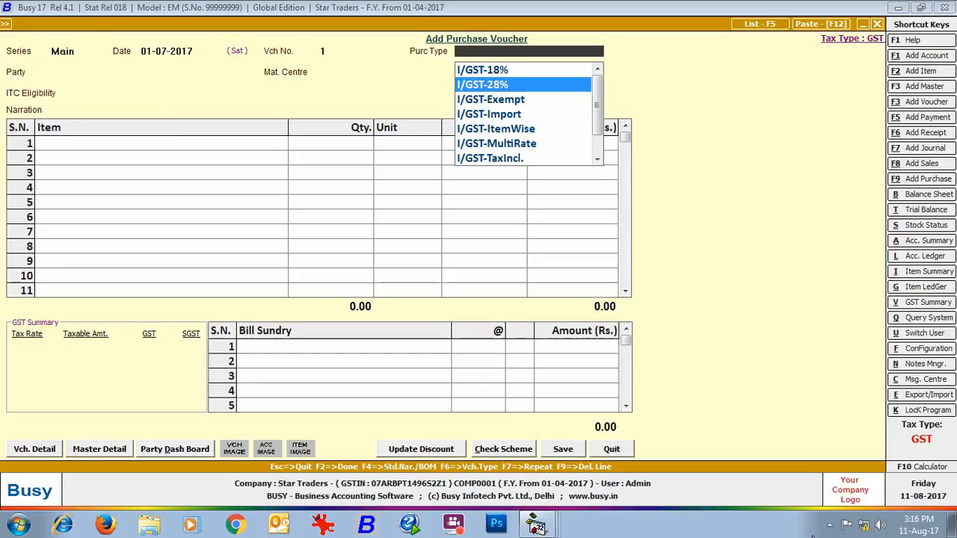
key("Return")
type("ra")
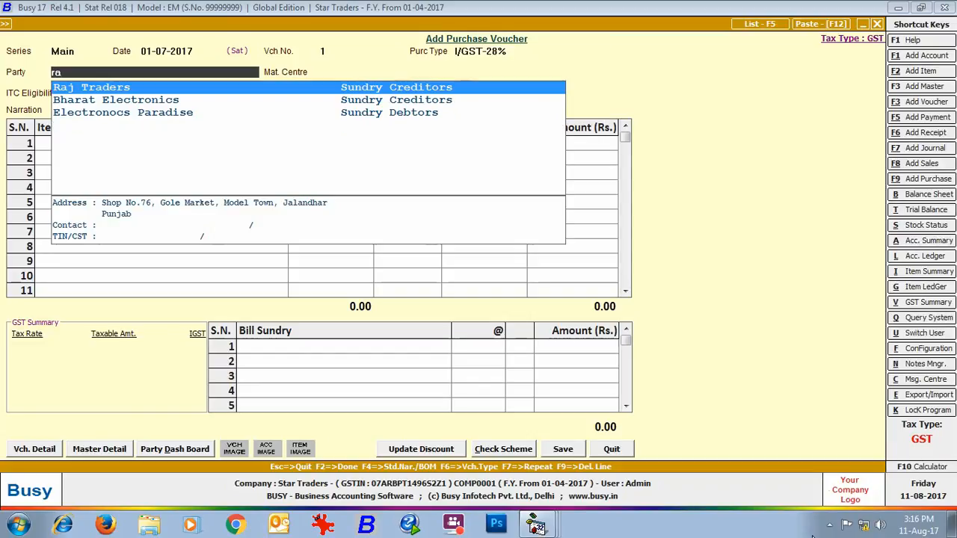
key("Return")
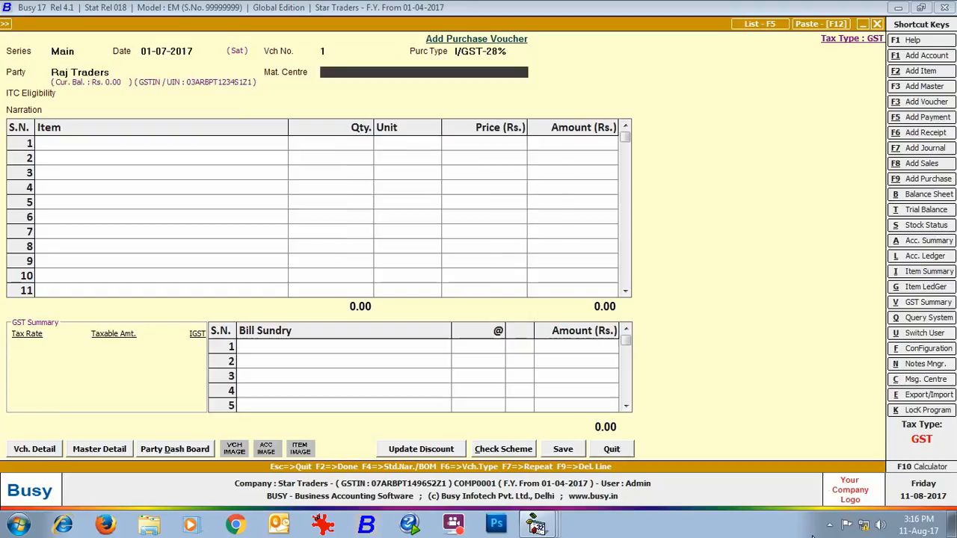
key("Return")
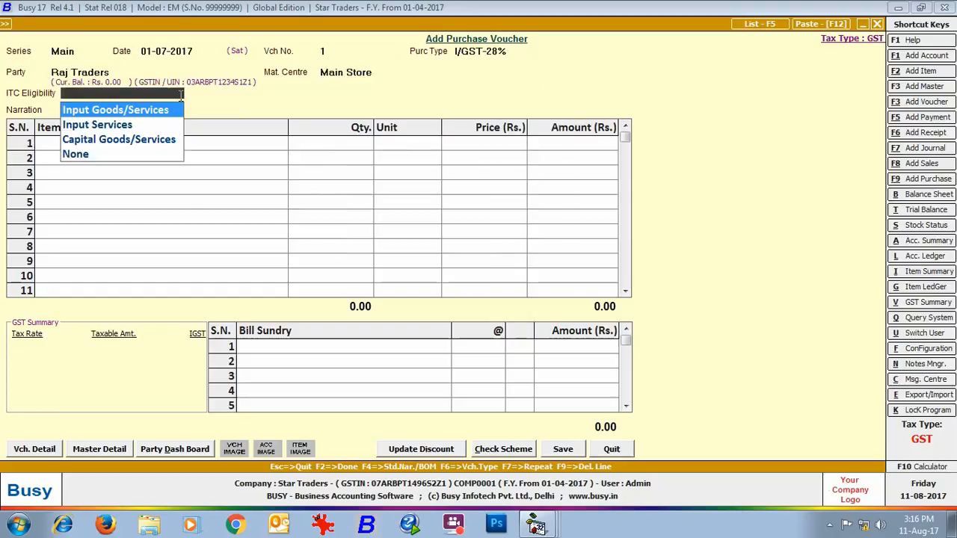
left_click(72, 109)
key("Return")
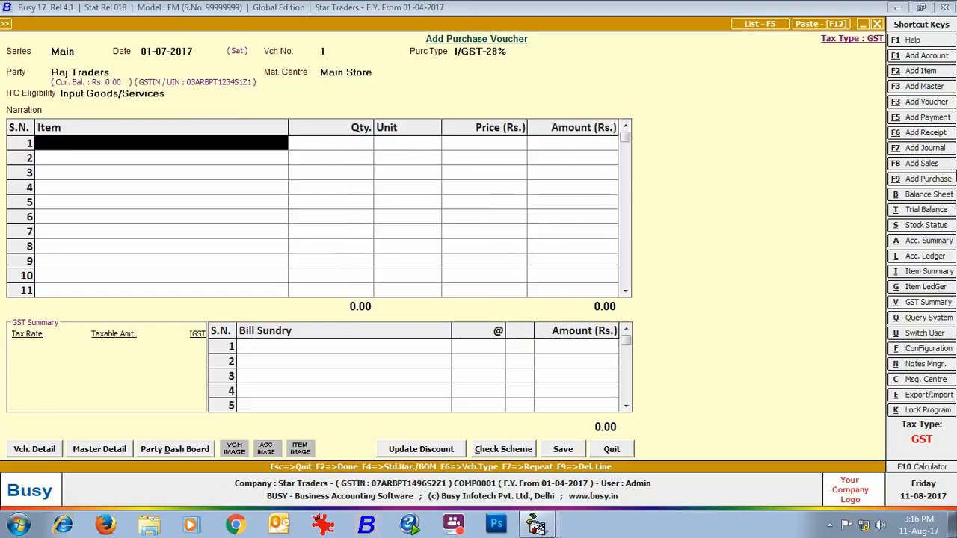
- Enter 6 Pcs. of Sony Bravia 32" LED T.V. at 32,000 each as the first item line
type("so")
key("Return")
type("6")
key("Return")
key("Return")
key("Return")
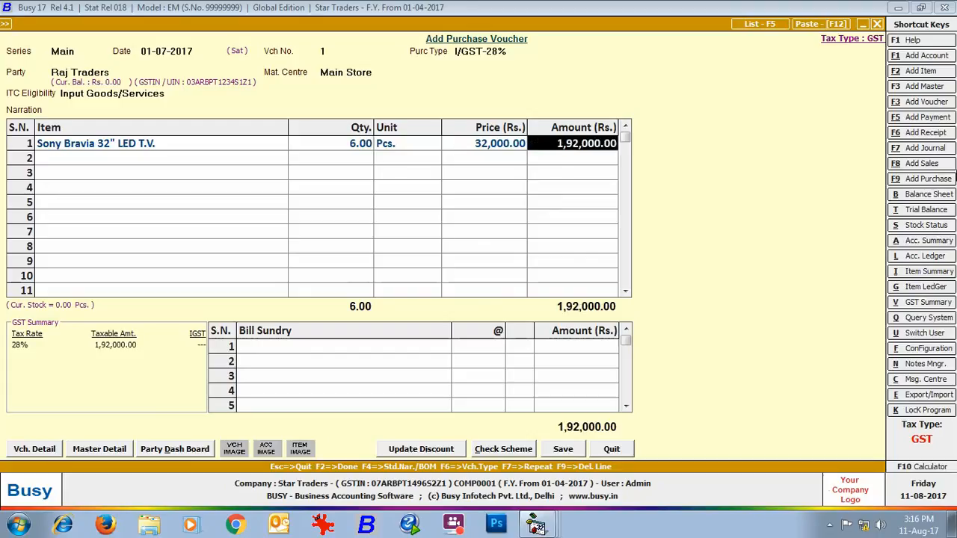
- Add the IGST bill sundry at 28% to the purchase voucher
key("Return")
key("Return")
key("Return")
key("Return")
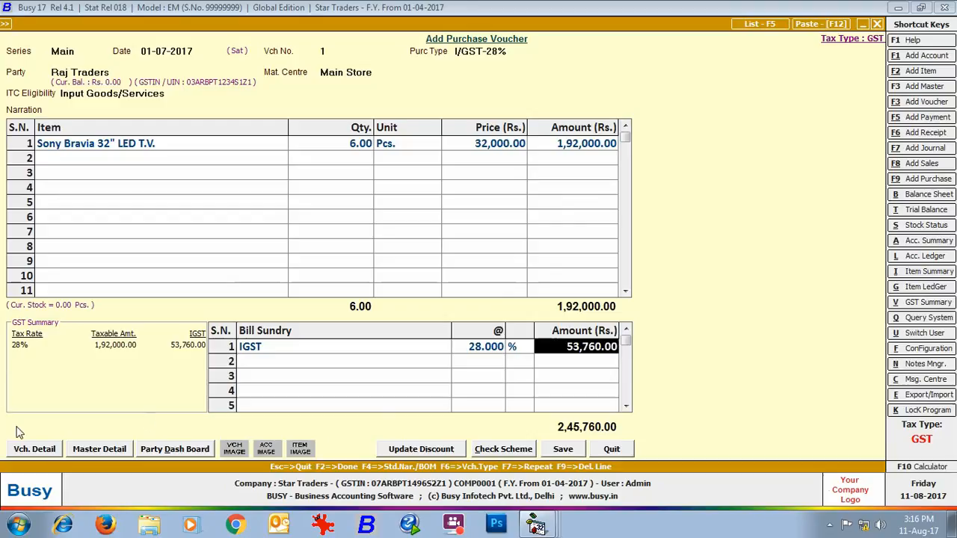
- Save the voucher with purchase bill number 07 and bill date 01-07-2017 as its GST reporting details
left_click(563, 448)
type("07")
key("Return")
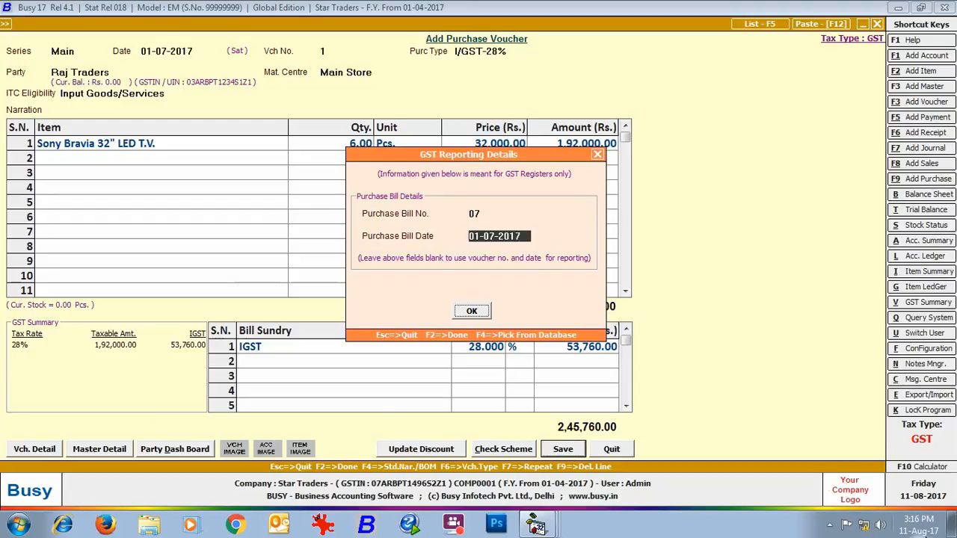
key("Return")
- Start purchase voucher number 2 in the Main series dated 01-07-2017 with purchase type L/GST-18%
key("Return")
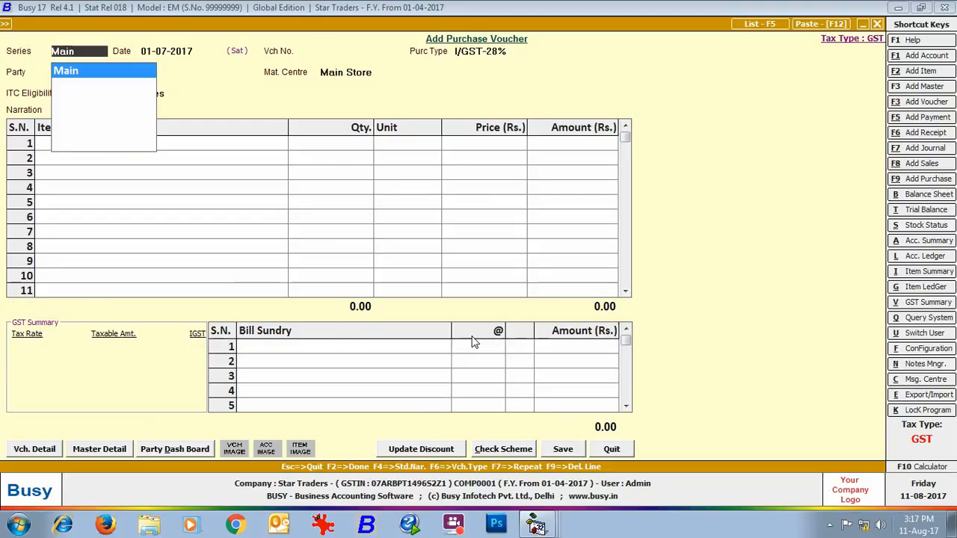
key("Return")
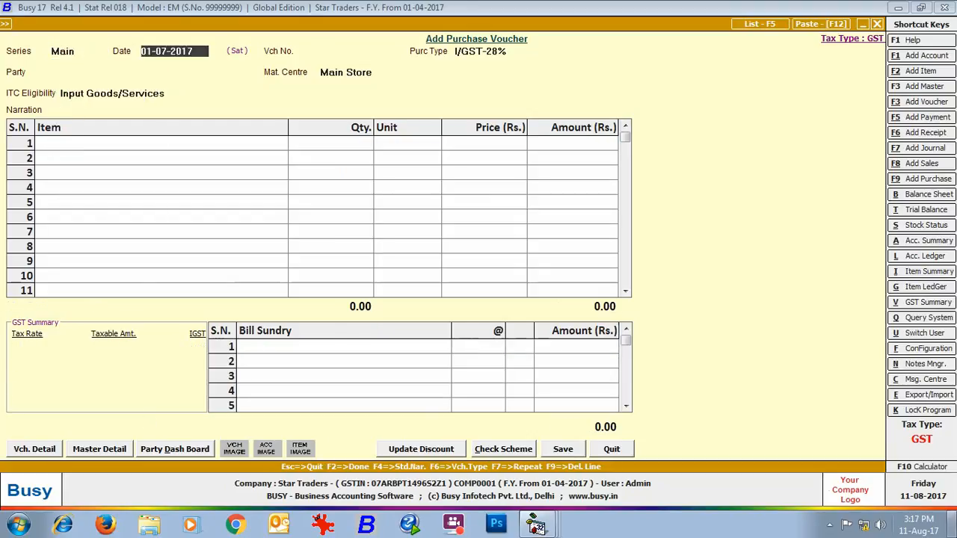
key("Return")
type("2")
key("Return")
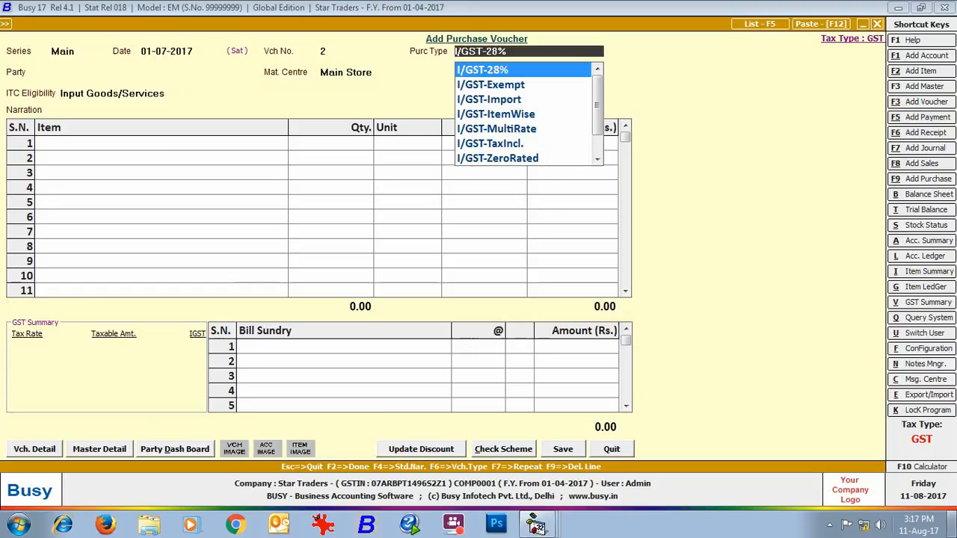
type("l")
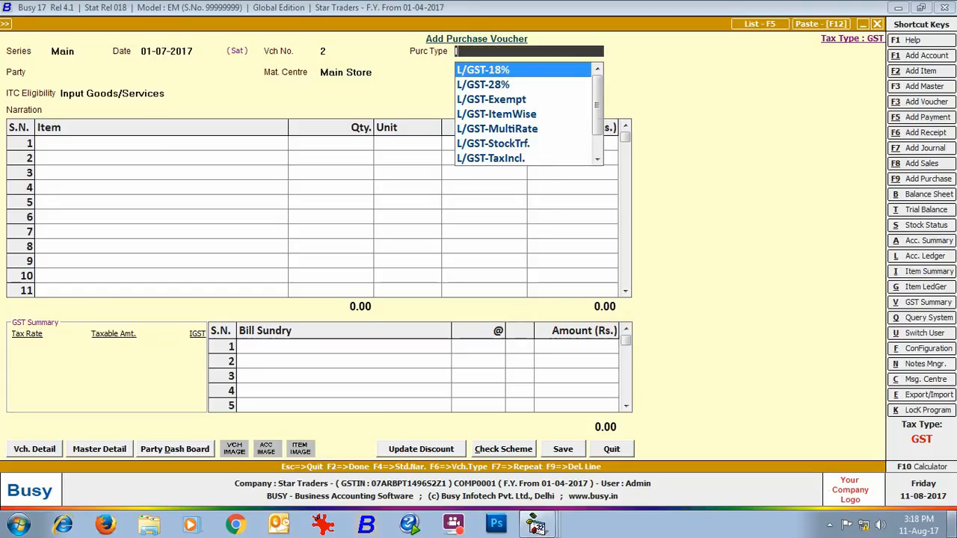
key("Return")
- Set the party to Bharat Electronics, with material centre Main Store and ITC eligibility Input Goods/Services
type("bha")
key("Return")
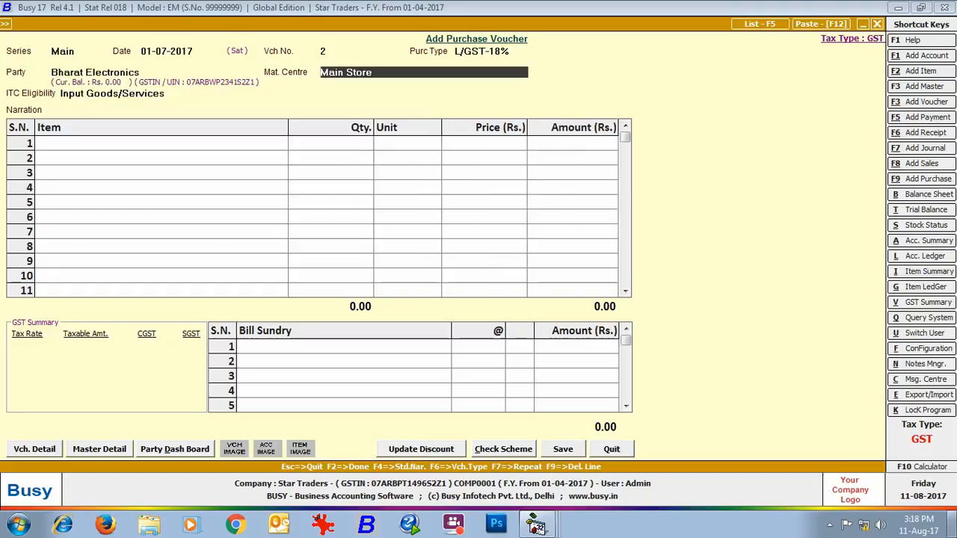
key("Return")
- Enter 6 Pcs. of Glen Black Tempered Galss Built in Hob at 15,500 each as the item line
key("Return")
key("Return")
type("gle")
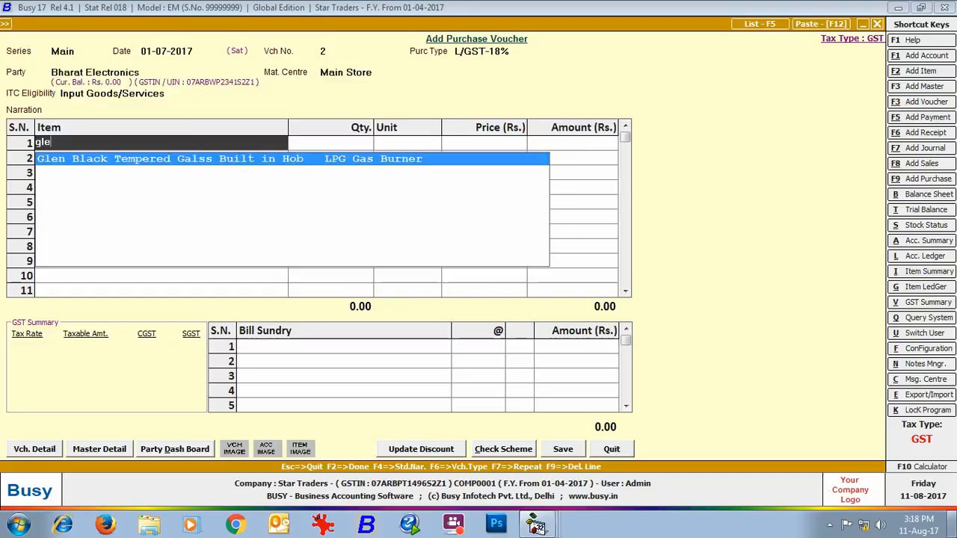
key("Return")
type("6")
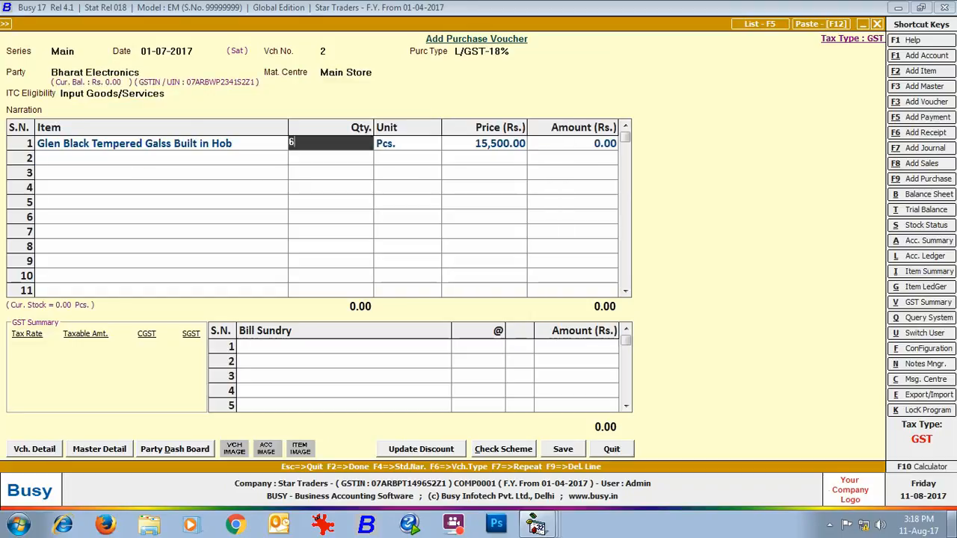
key("Return")
- Add the CGST and SGST bill sundries at 9% each to the Bharat Electronics purchase
key("Return")
key("Return")
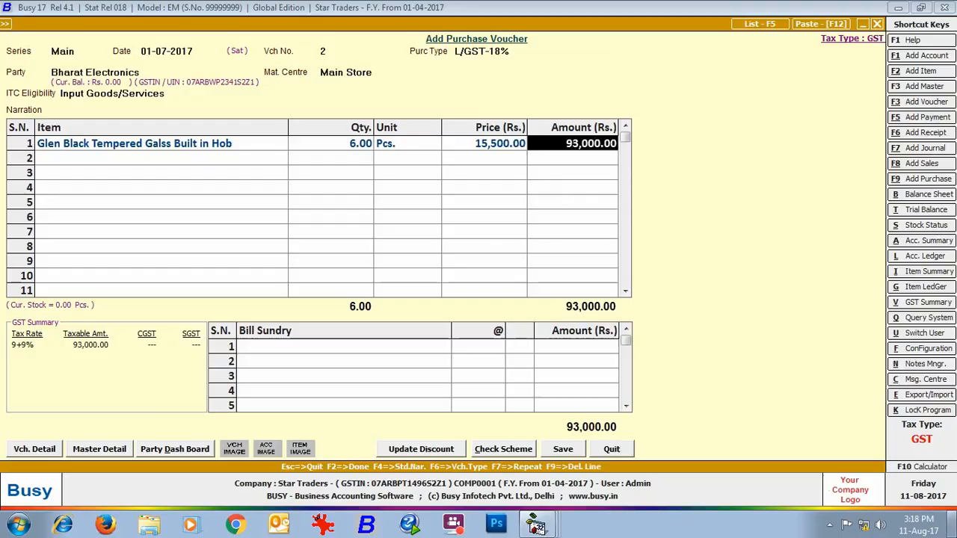
key("Return")
type("cgst")
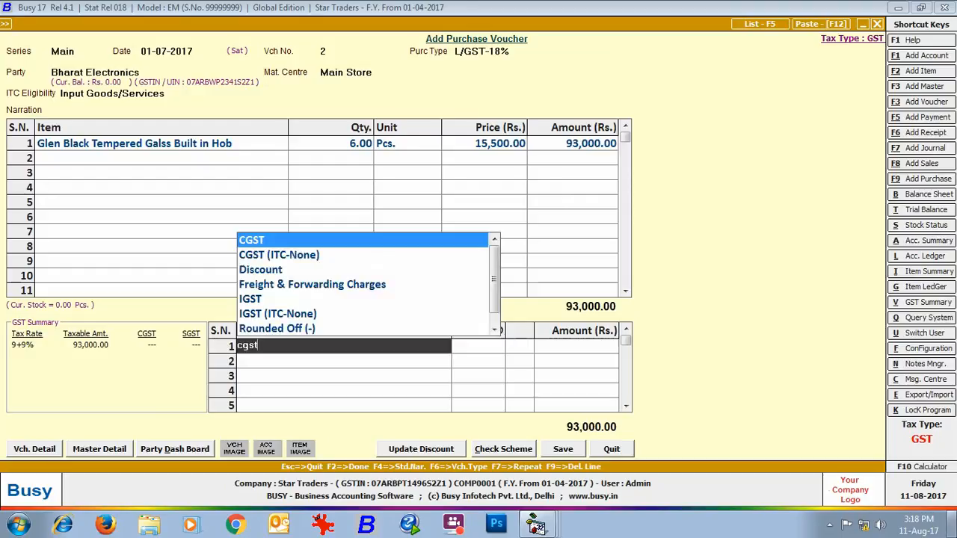
key("Return")
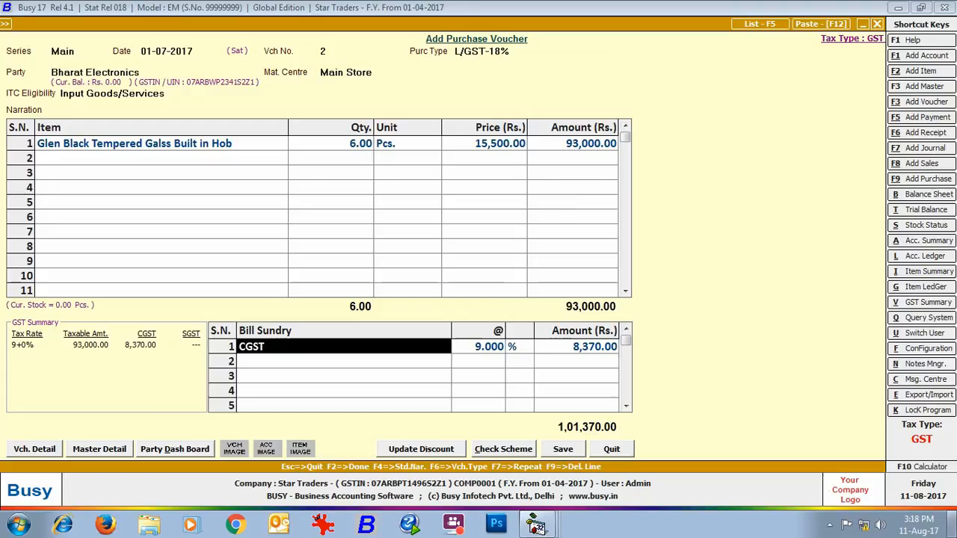
key("Return")
key("Return")
key("Return")
type("sgst")
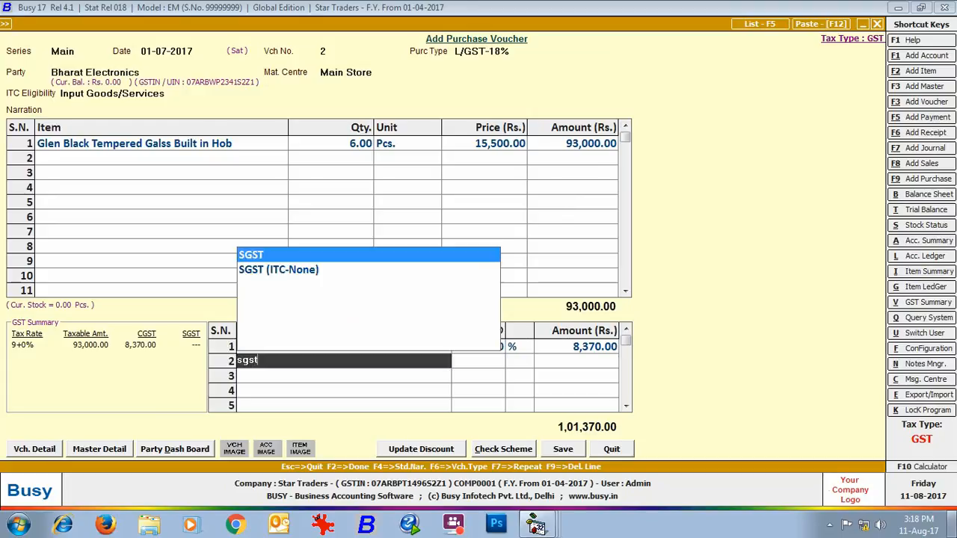
key("Return")
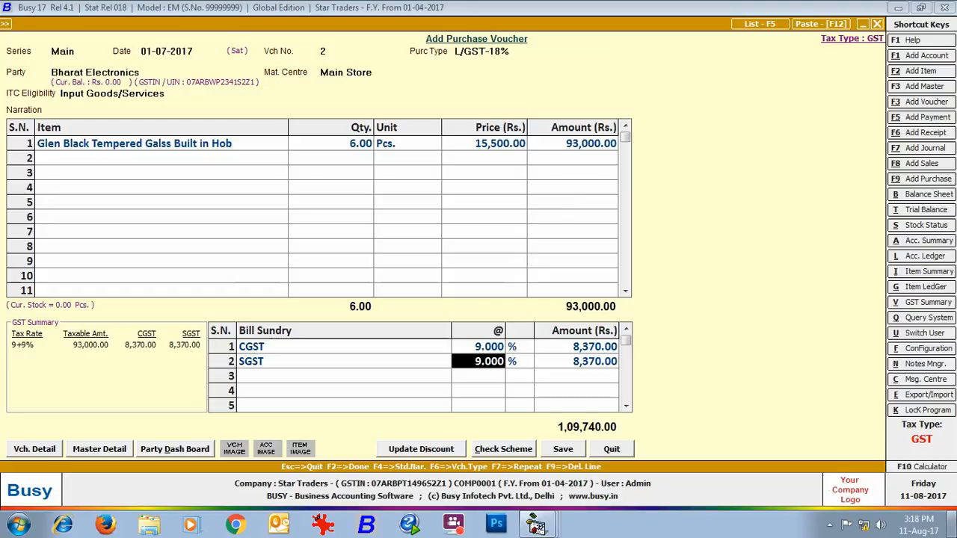
key("Return")
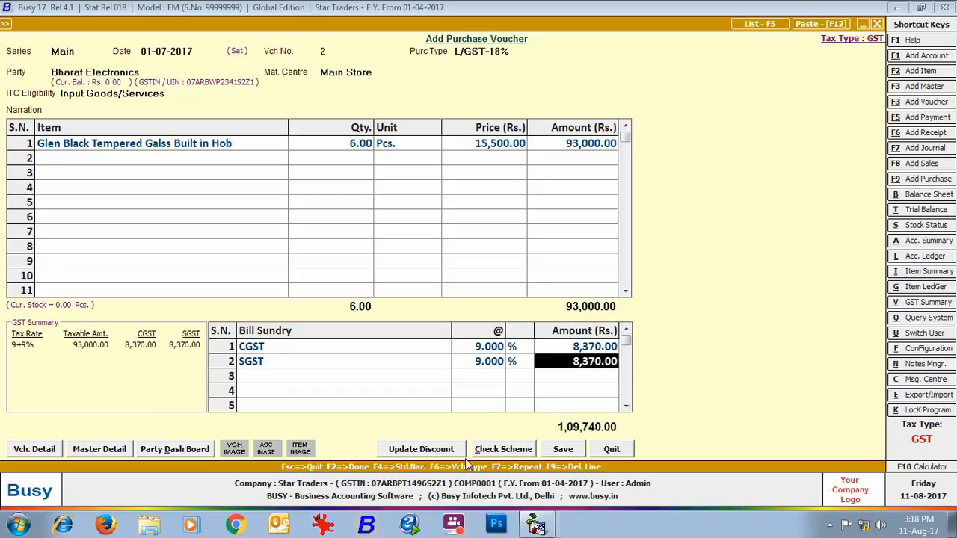
- Save the Bharat Electronics purchase voucher and close the purchase entry form
left_click(568, 447)
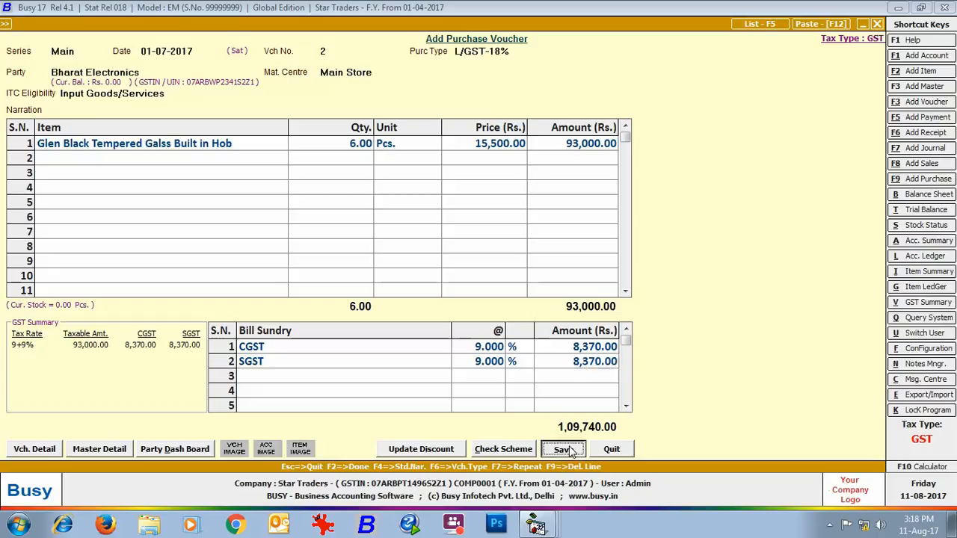
left_click(478, 312)
left_click(877, 24)
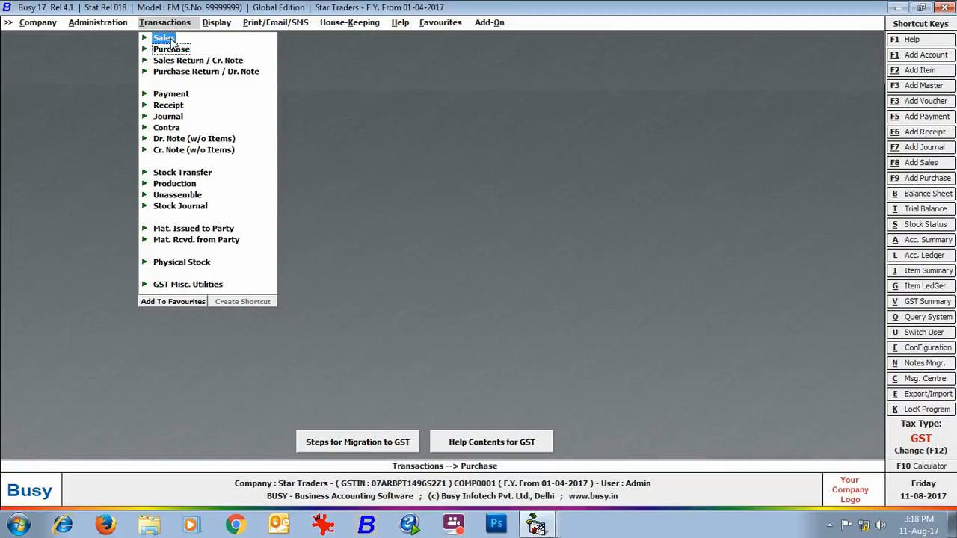
- Start a new sales voucher in the Main series dated 10-07-2017
left_click(163, 38)
left_click(187, 51)
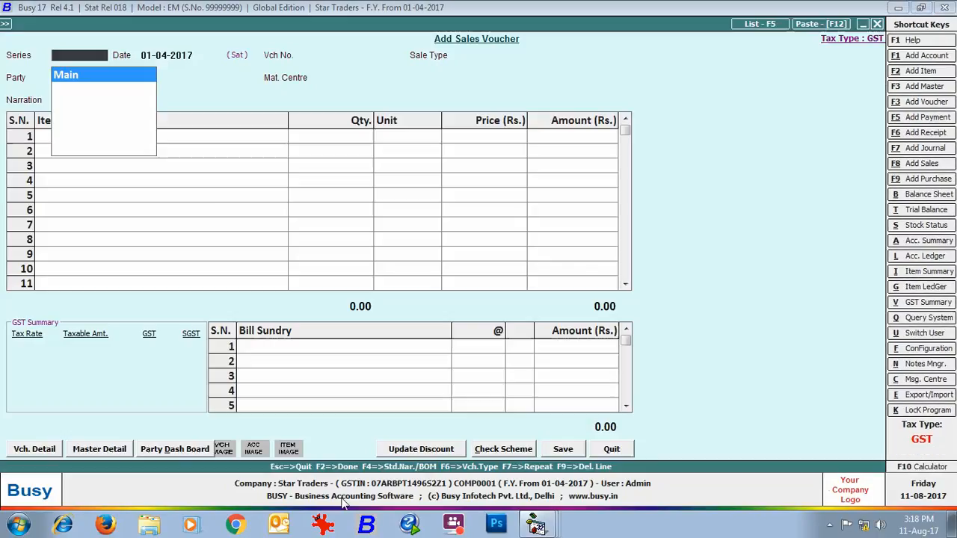
key("Return")
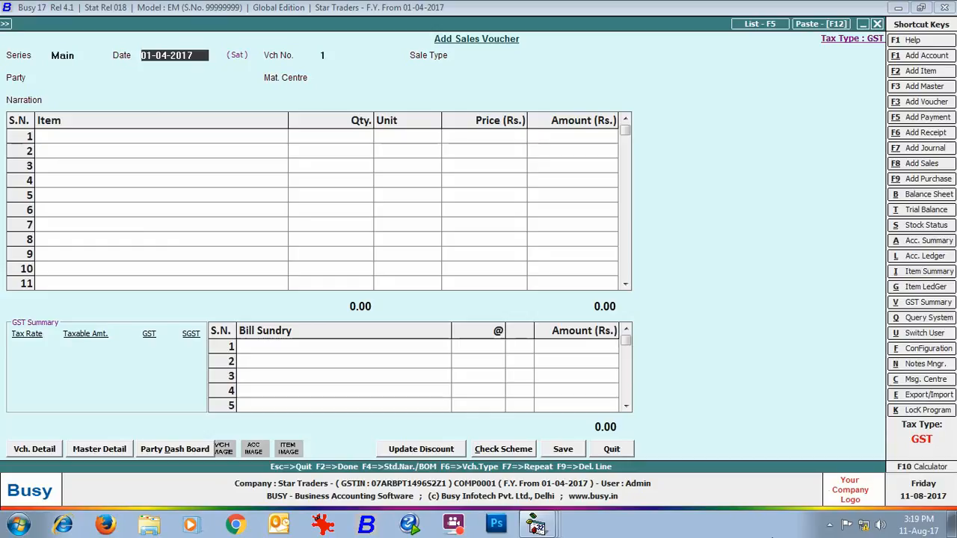
type("10-07")
key("Return")
- Set the sales voucher's sale type to I/GST-ItemWise
key("Down")
key("Down")
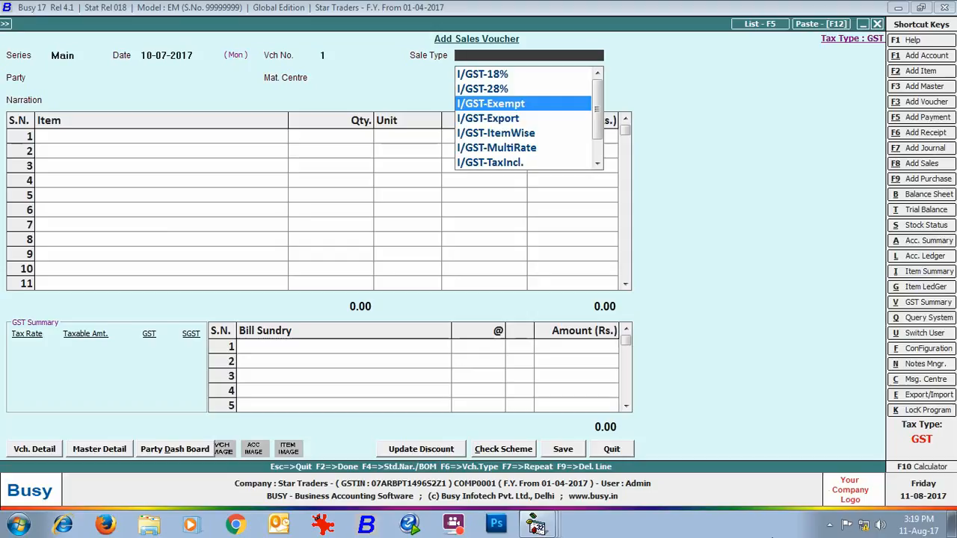
key("Down")
key("Down")
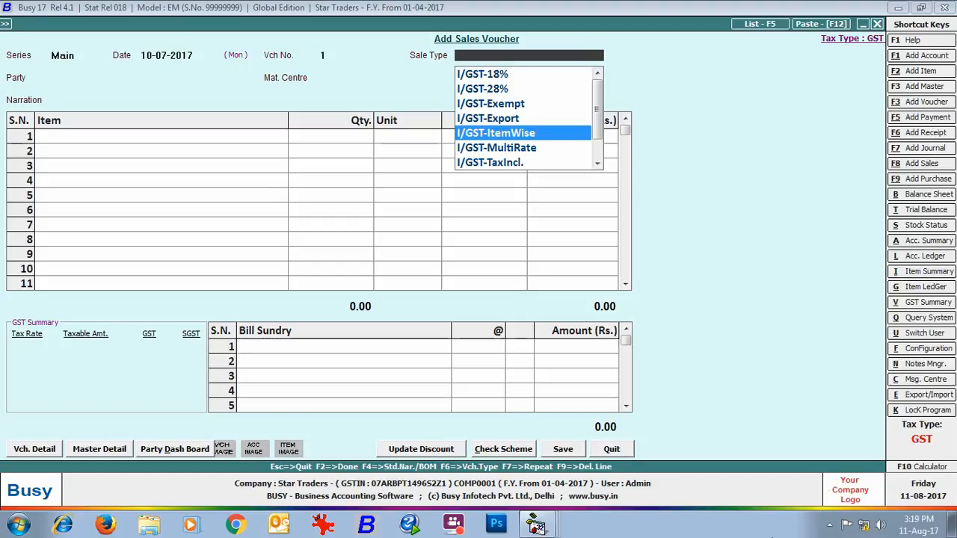
key("Return")
- Review the taxation settings in the I/GST-ItemWise sale type master and return to the sales voucher
key("Up")
key("alt+m")
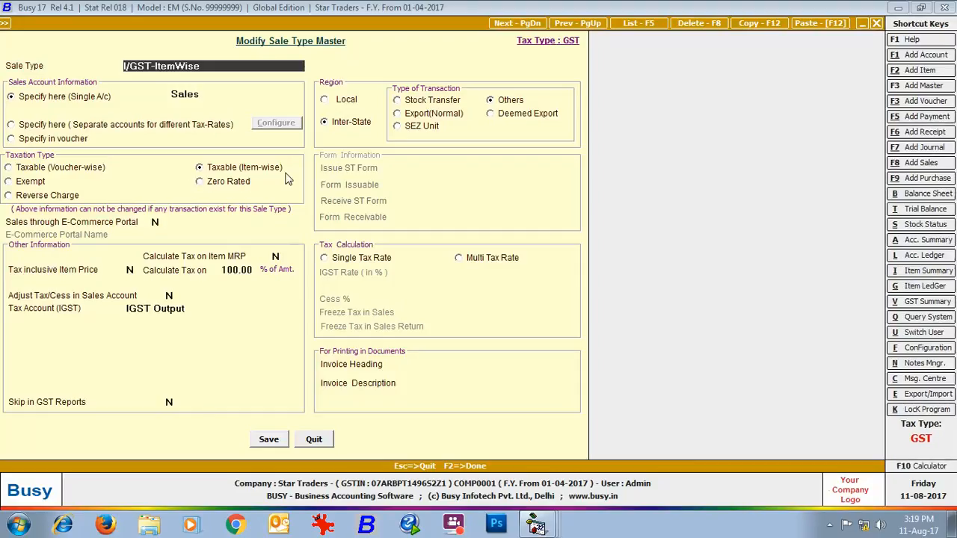
key("Escape")
key("Return")
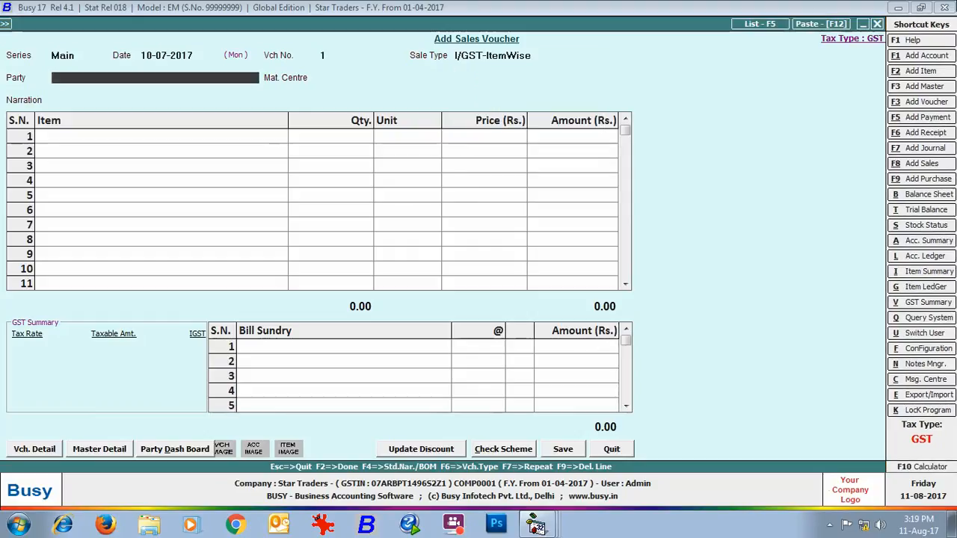
- Set the sales party to Electronocs Paradise with GST report basis As Per Party Master
type("el")
key("Return")
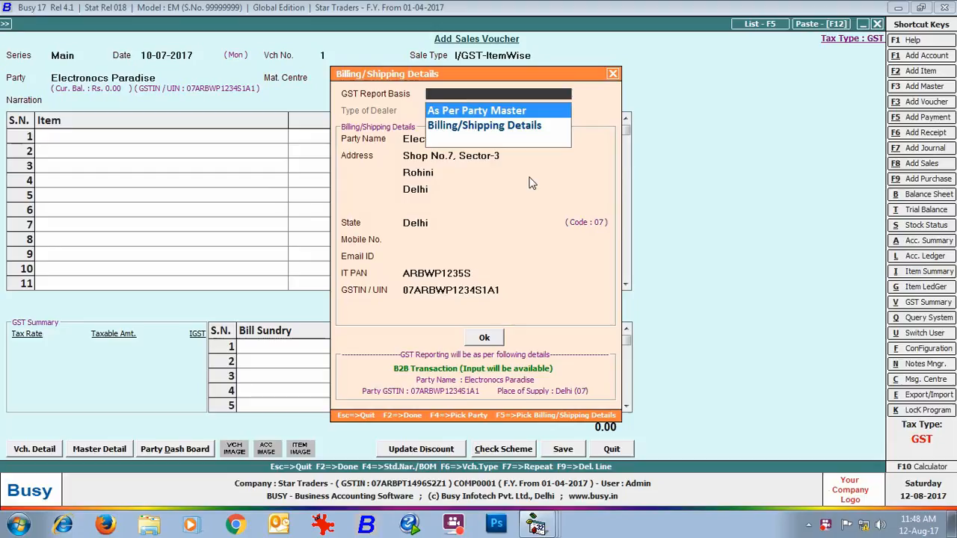
key("Return")
- Try to accept the party's billing and shipping details, and decline continuing with a central transaction for a same-state party
key("Return")
key("Return")
key("Return")
key("Return")
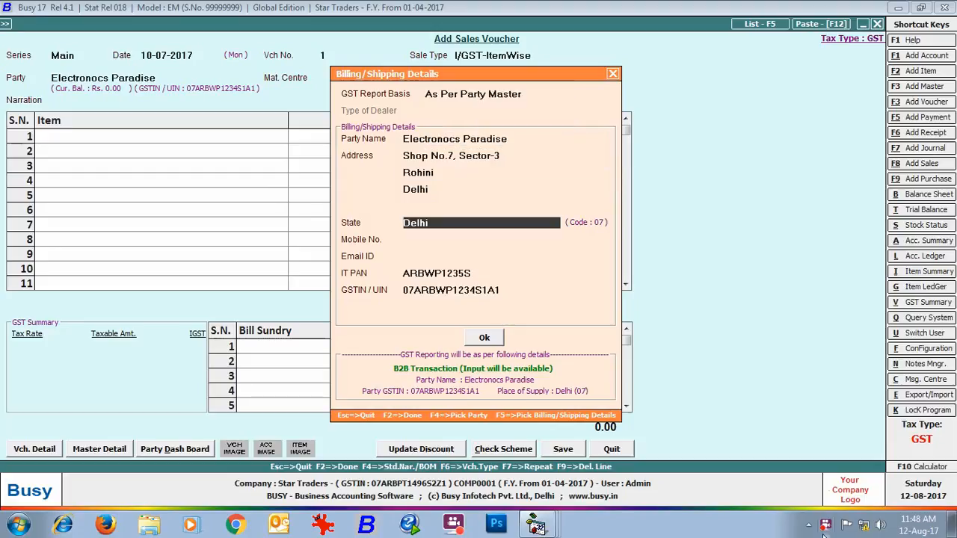
key("Return")
key("Return")
key("Return")
key("Return")
key("Return")
key("Return")
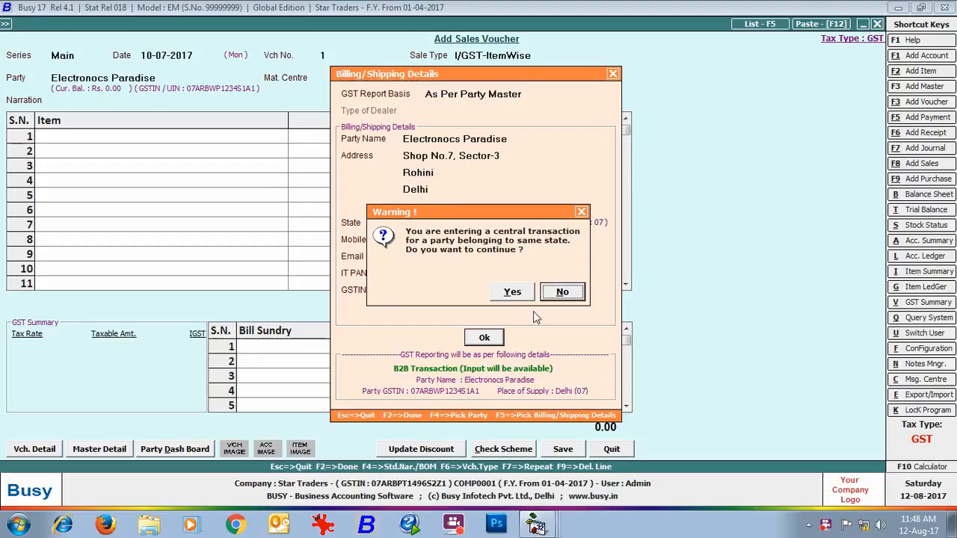
left_click(562, 291)
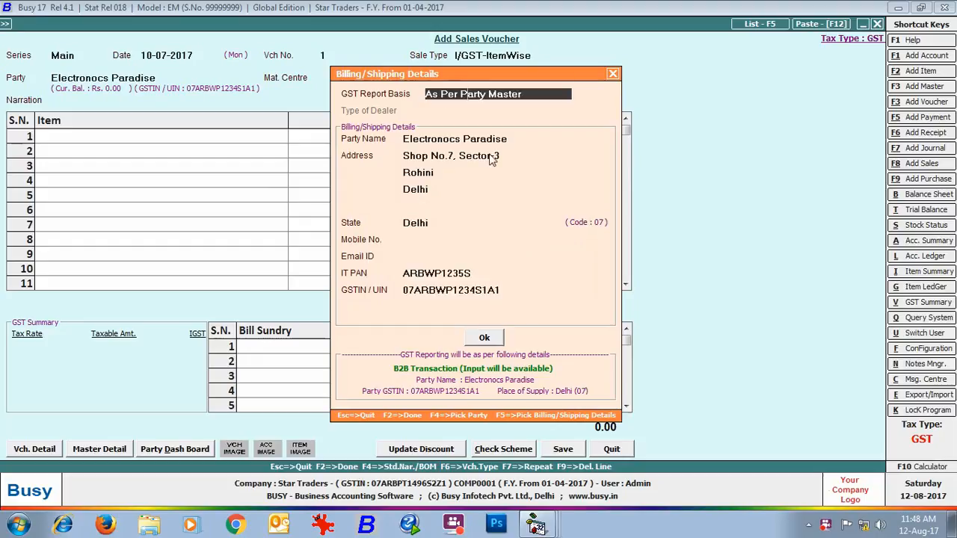
- Set the GST report basis to Billing/Shipping Details and the type of dealer to Registered
key("space")
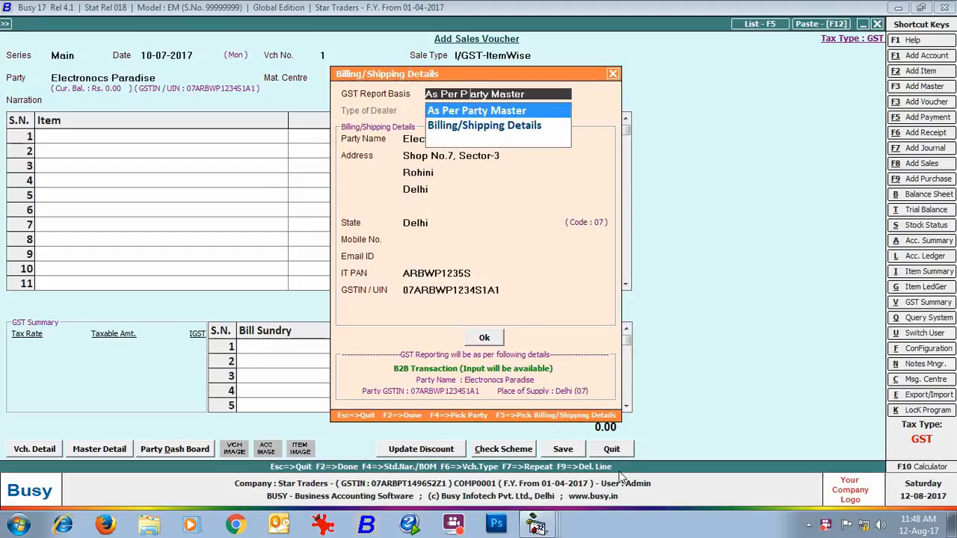
left_click(467, 127)
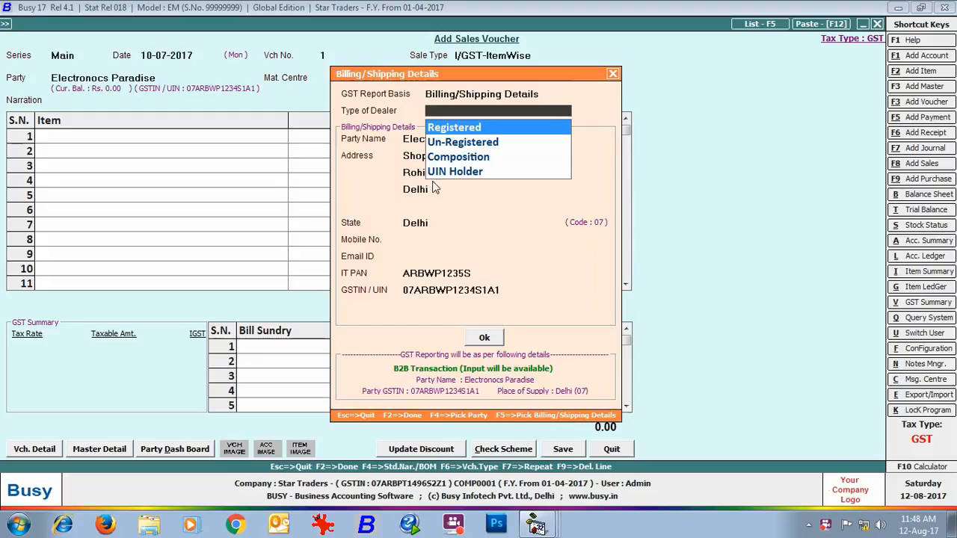
key("Return")
- Change the last address line and the state in the billing/shipping details to Punjab
key("Return")
key("Return")
key("Return")
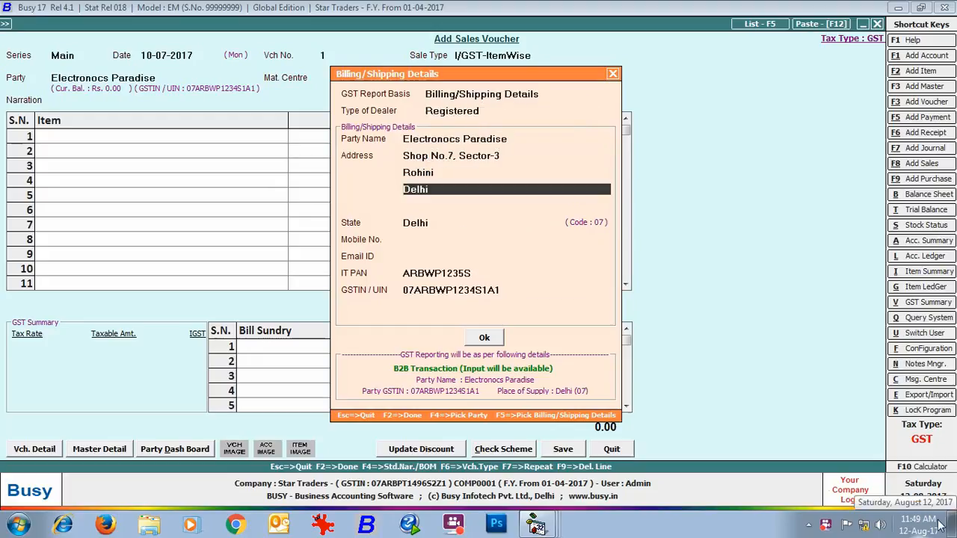
type("punjab")
key("Return")
key("Return")
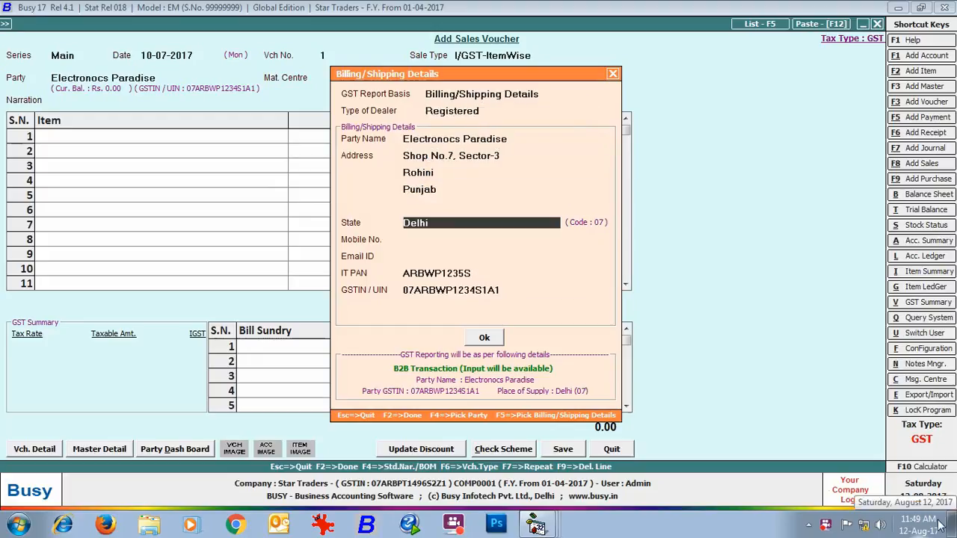
type("punjab")
- Change the state code at the start of the party's GSTIN to 03 and accept the billing/shipping details
key("Return")
key("Return")
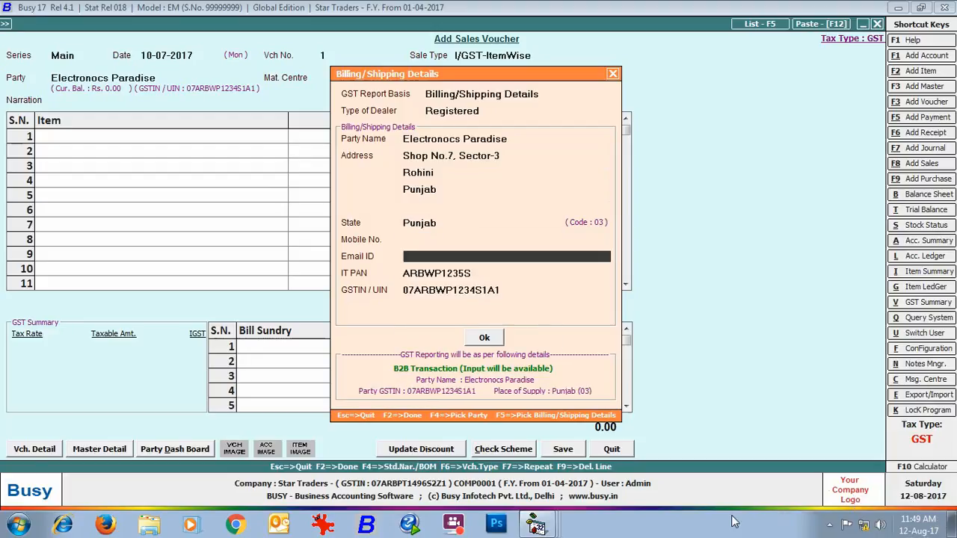
key("Return")
key("Home")
key("Right")
key("Delete")
type("3")
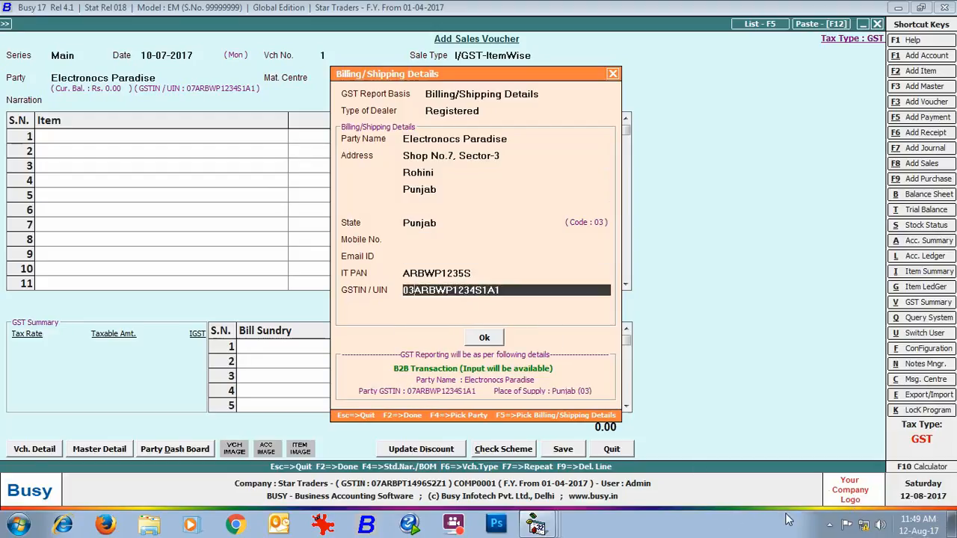
left_click(484, 337)
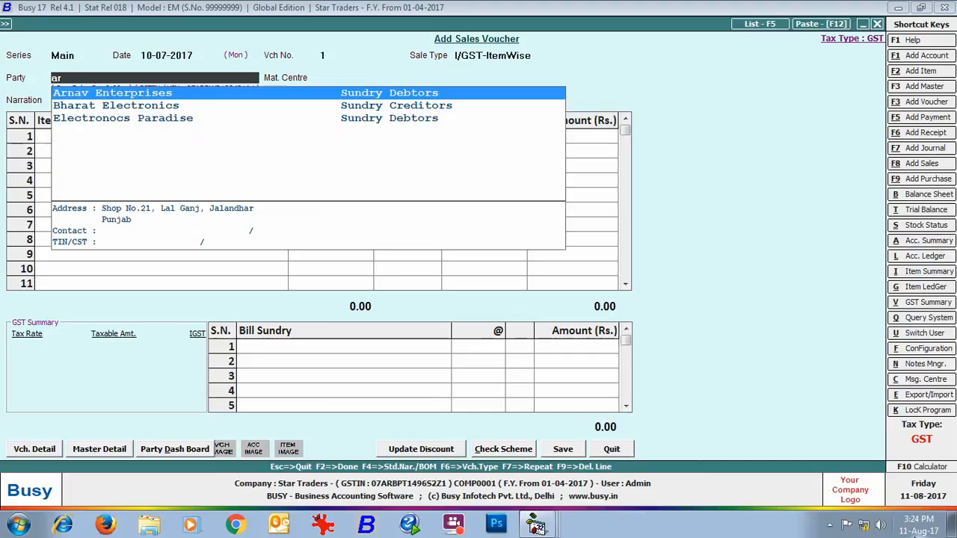
- Set the sales party to Arnav Enterprises with its details As Per Party Master and the material centre to Main Store
key("Return")
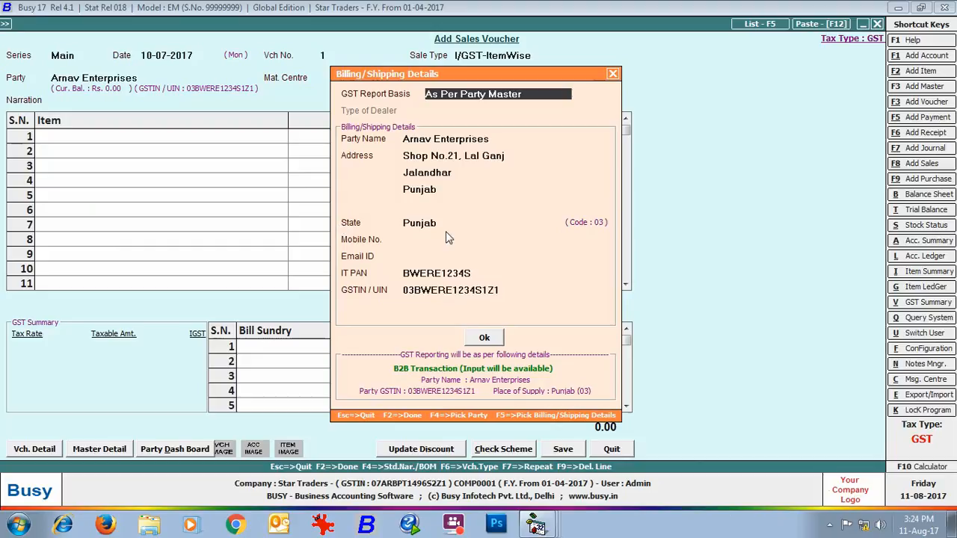
key("F2")
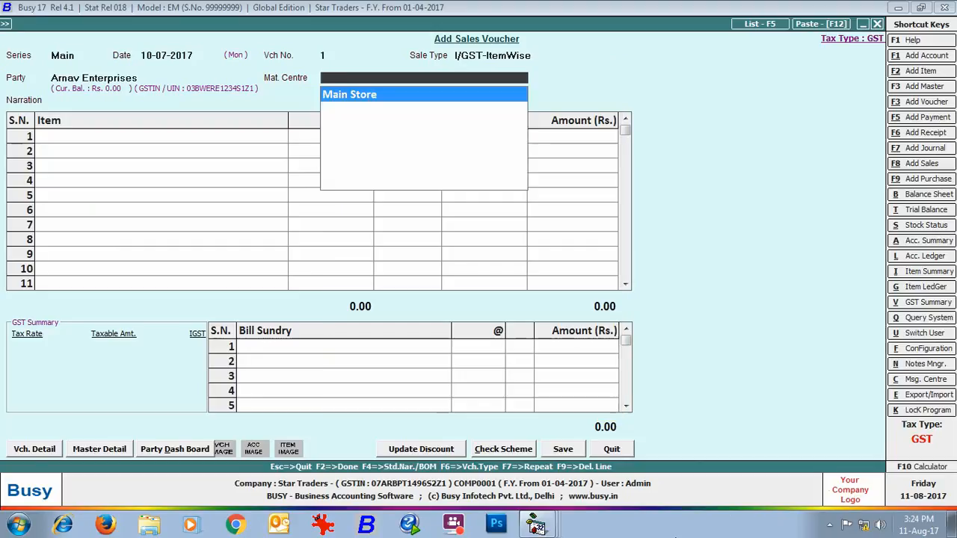
key("Return")
- Add Sony Bravia 32" LED T.V. as the first sales item with quantity 2 and accept its item-wise GST
key("Return")
type("so")
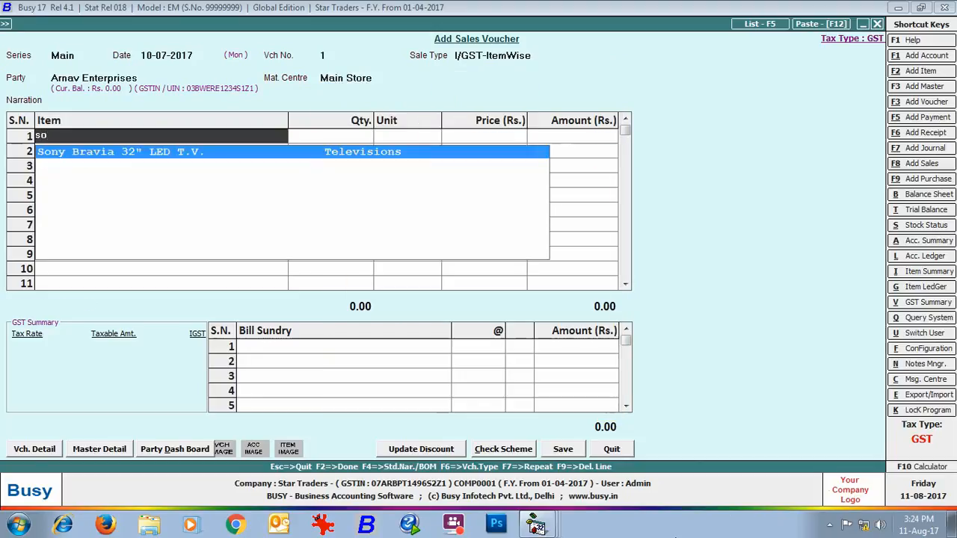
key("Return")
type("2")
key("Return")
key("Return")
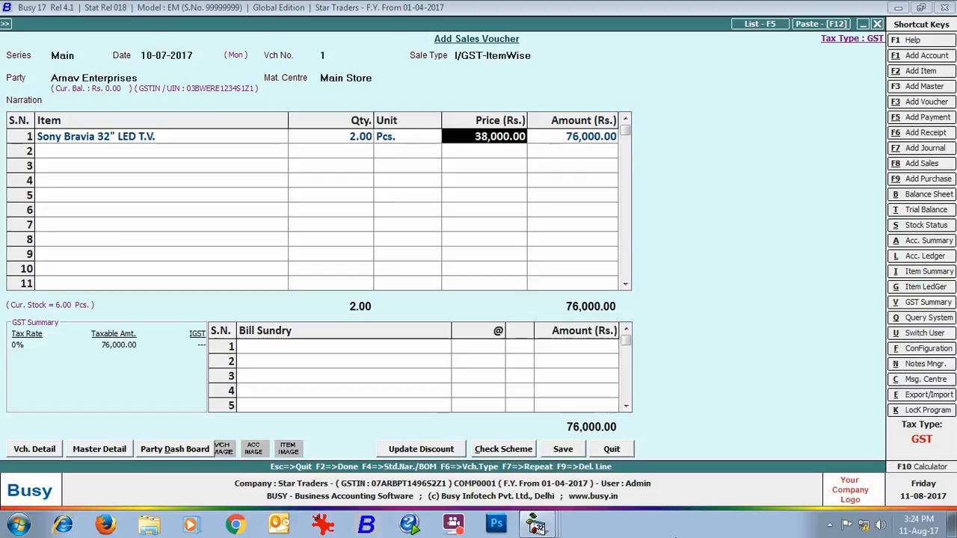
key("Return")
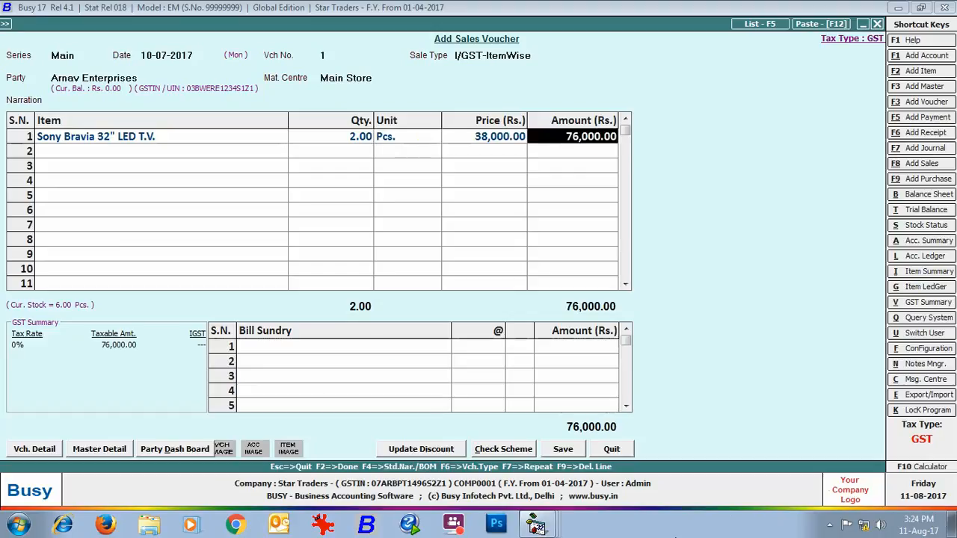
key("Return")
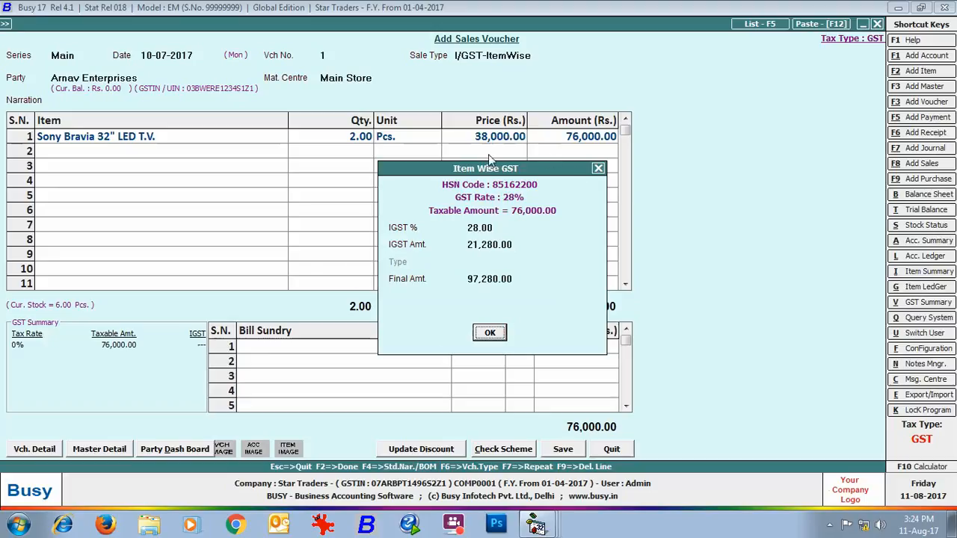
left_click(495, 334)
- Add Glen Black Tempered Galss Built in Hob as the second sales item with quantity 1 and accept its item-wise GST
type("glen")
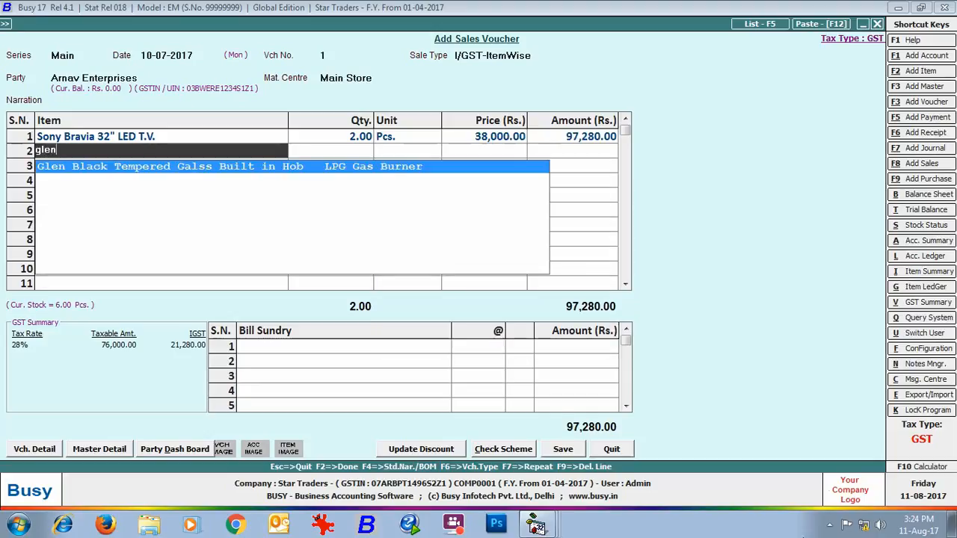
key("Return")
type("1")
key("Return")
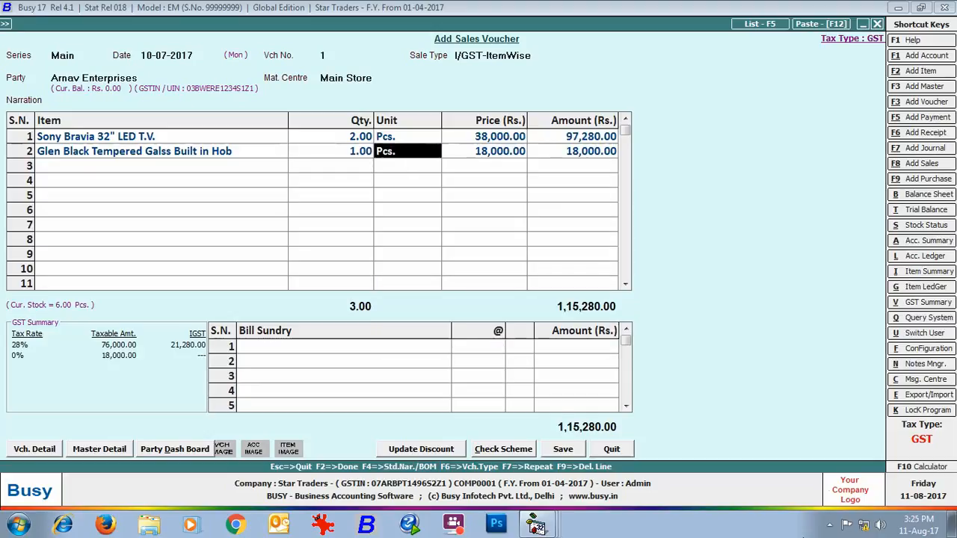
key("Return")
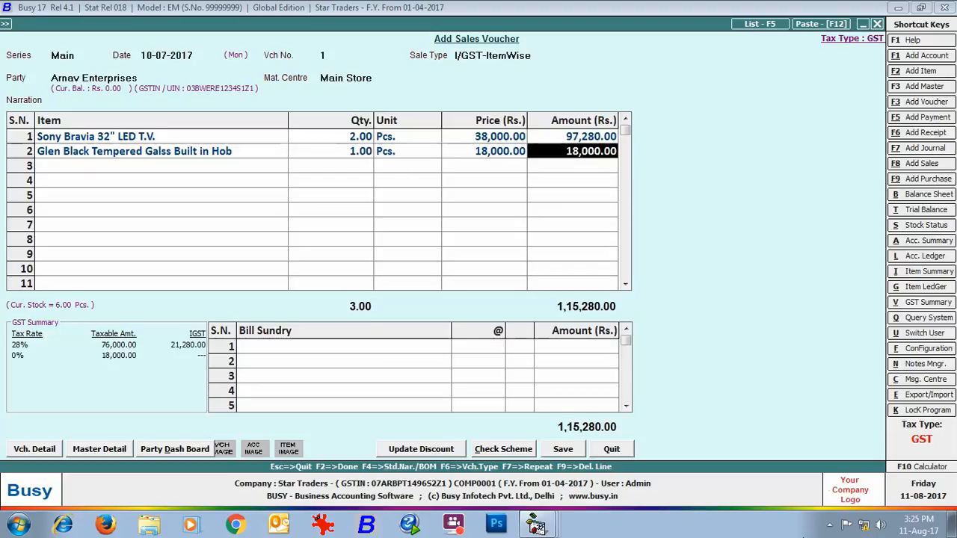
key("Return")
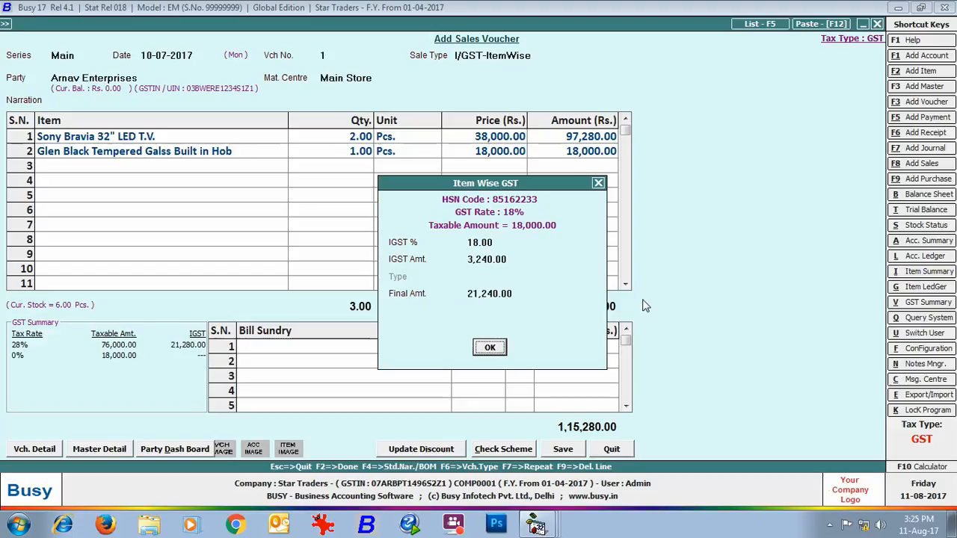
left_click(491, 346)
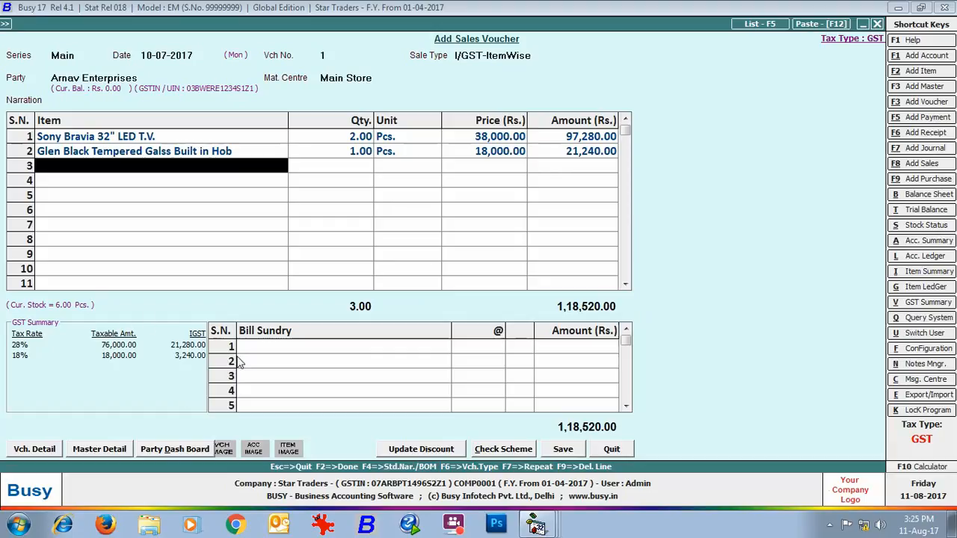
- Save the sales voucher and request a preview of its invoice in the STANDARD format with 1 copy
left_click(548, 451)
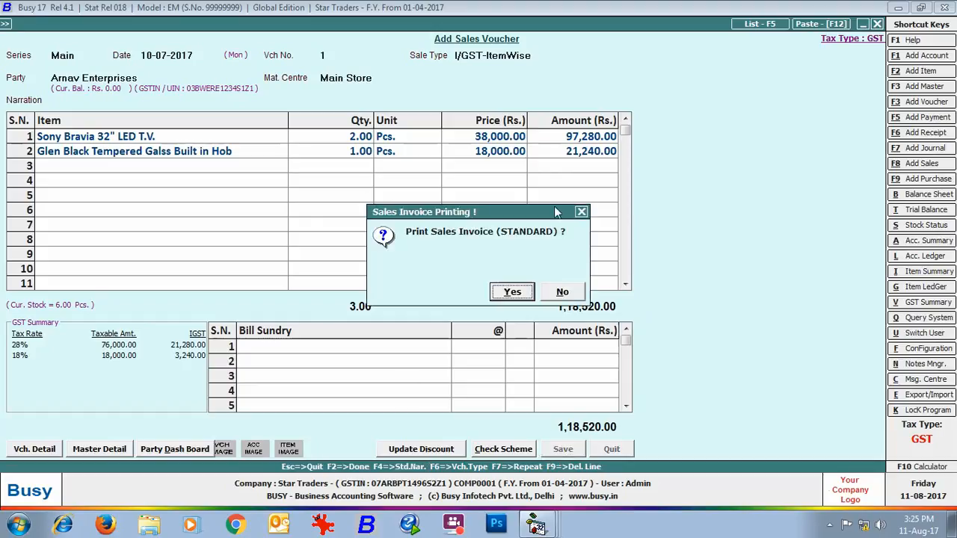
left_click(511, 292)
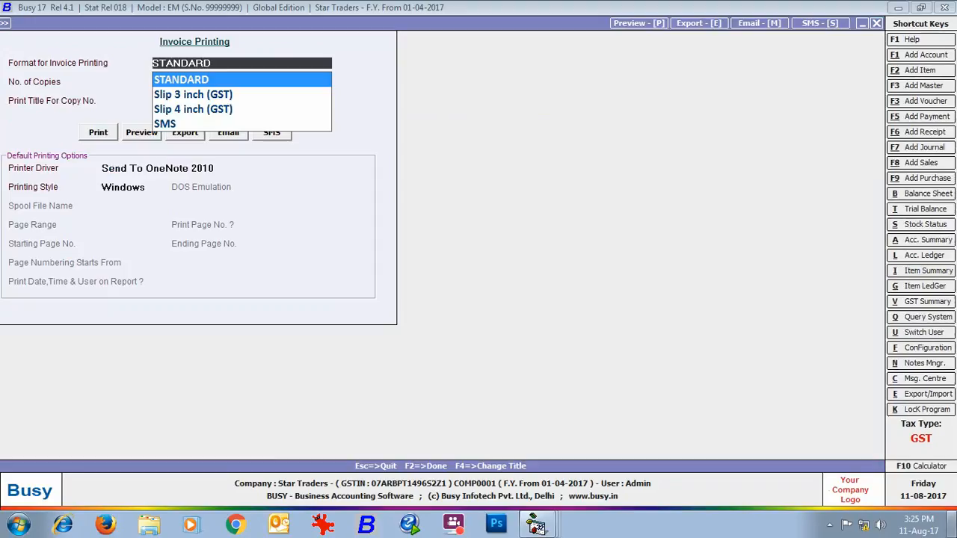
key("Return")
key("Return")
key("Return")
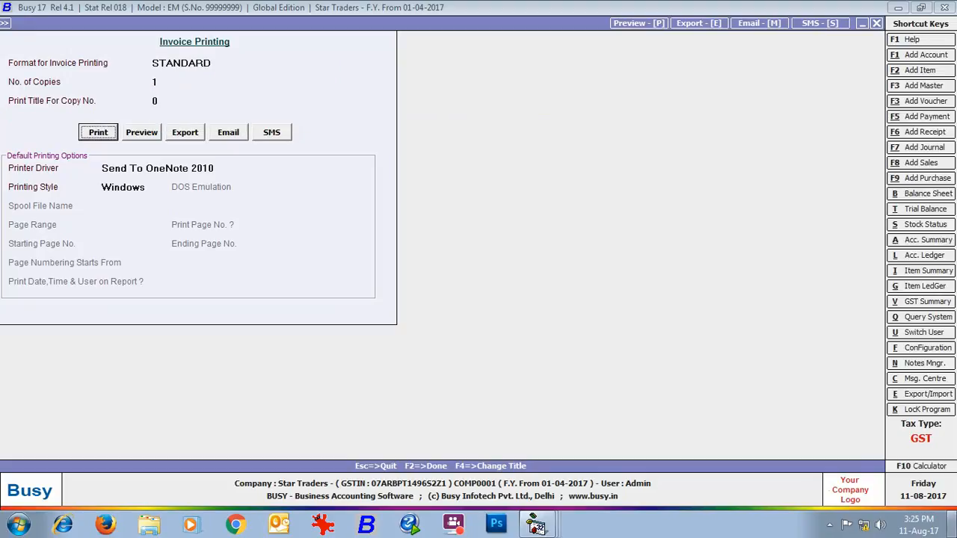
key("Right")
key("Return")
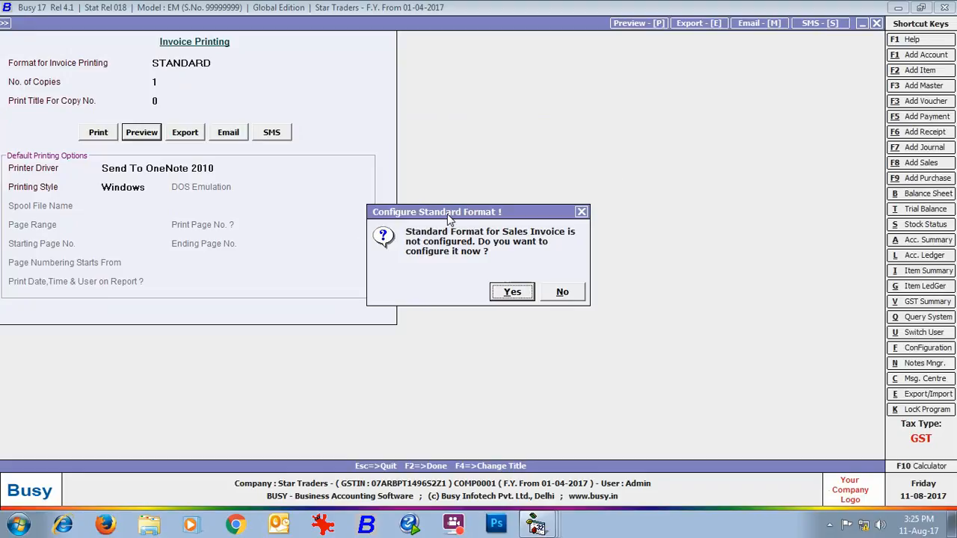
- Open the sales invoice format configuration and review the column settings for a Self Configured body
left_click(514, 293)
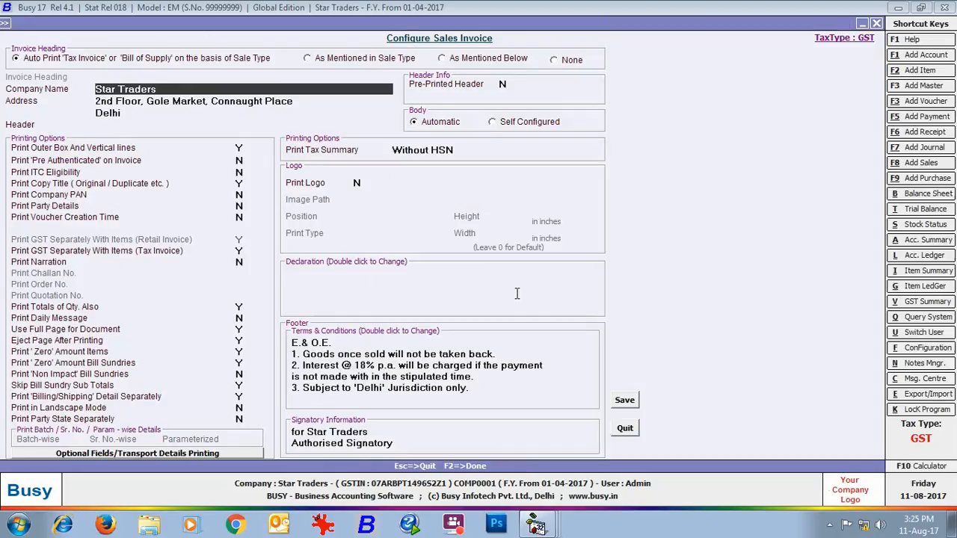
left_click(492, 124)
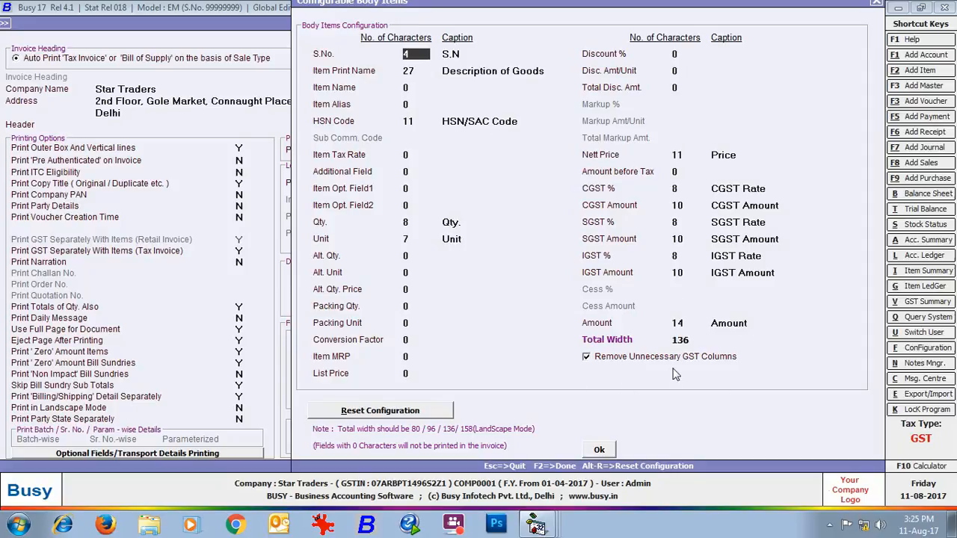
left_click(598, 449)
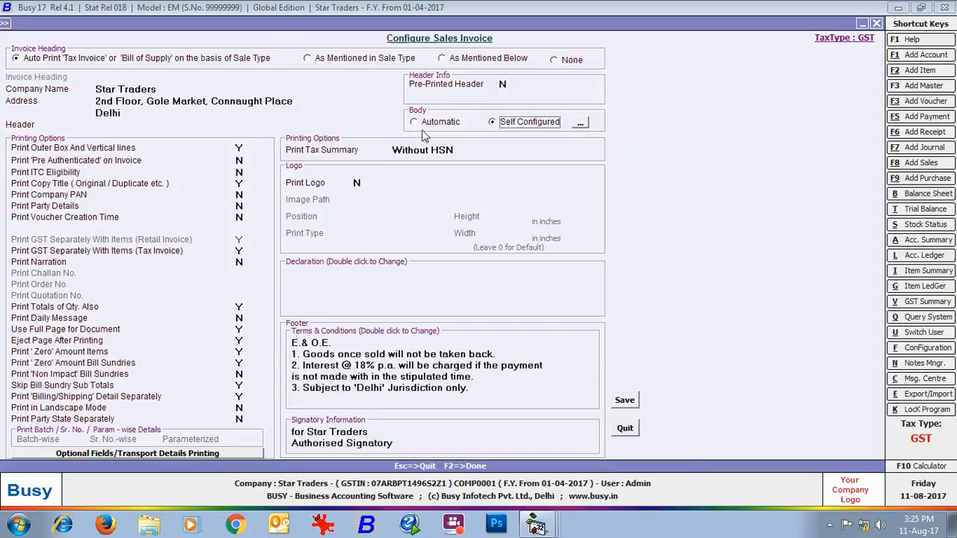
- Save the sales invoice format with an Automatic body, and review the previewed tax invoice before closing it
left_click(415, 122)
left_click(625, 400)
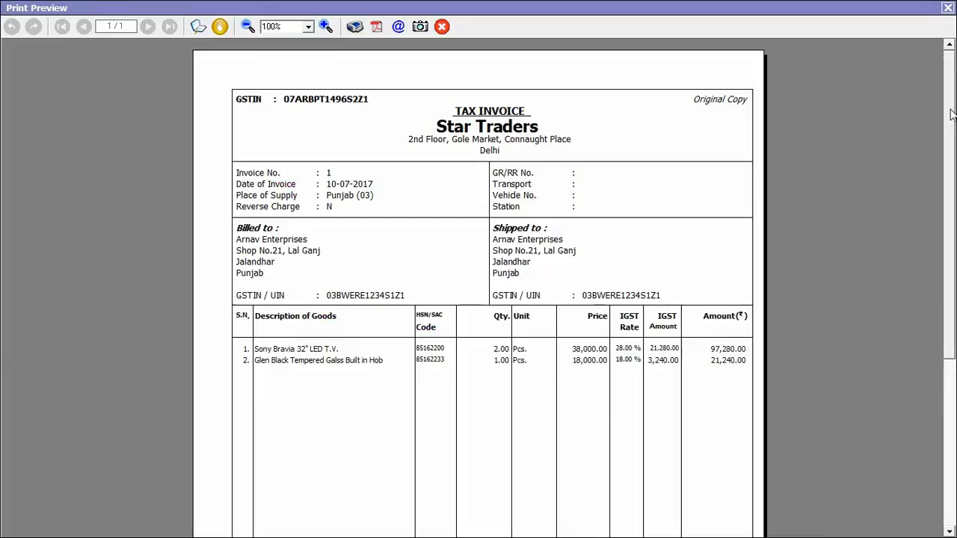
left_click_drag(949, 115, 948, 247)
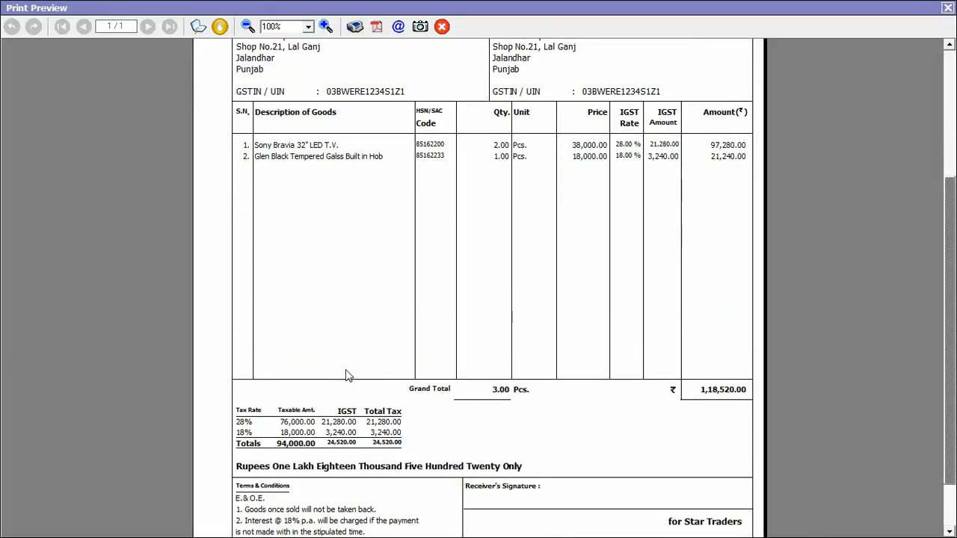
left_click(947, 8)
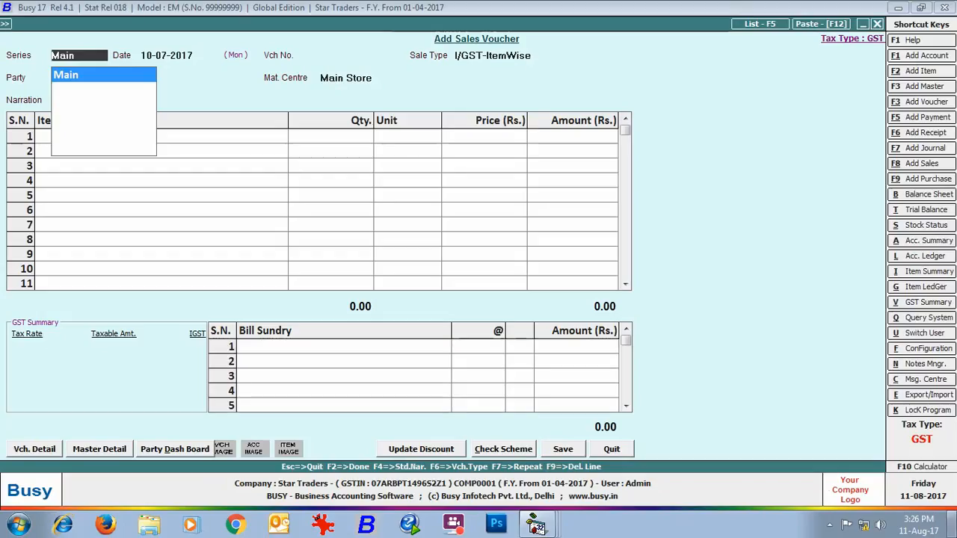
- Start the next sales voucher in the Main series dated 10-07-2017 with sale type L/GST-ItemWise
key("Return")
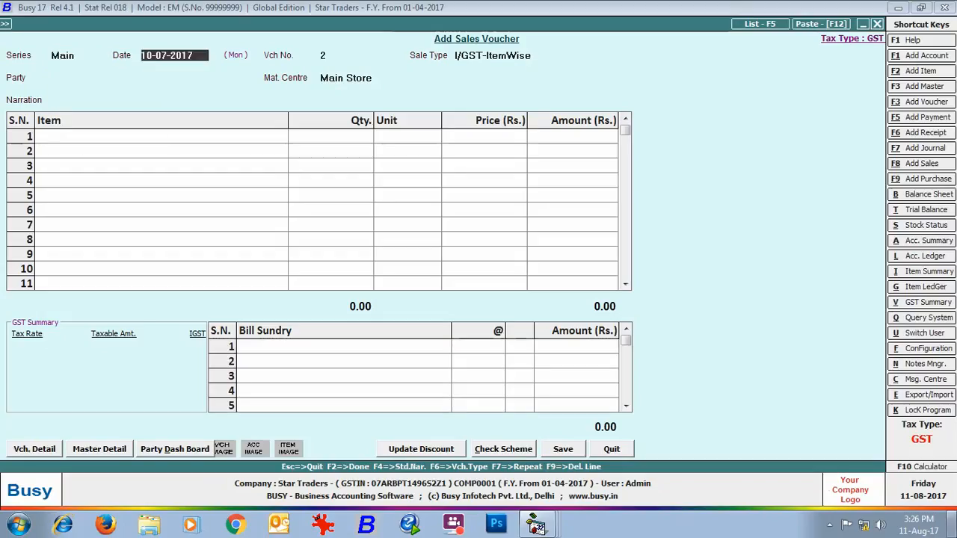
key("Return")
key("Down")
key("Down")
key("Down")
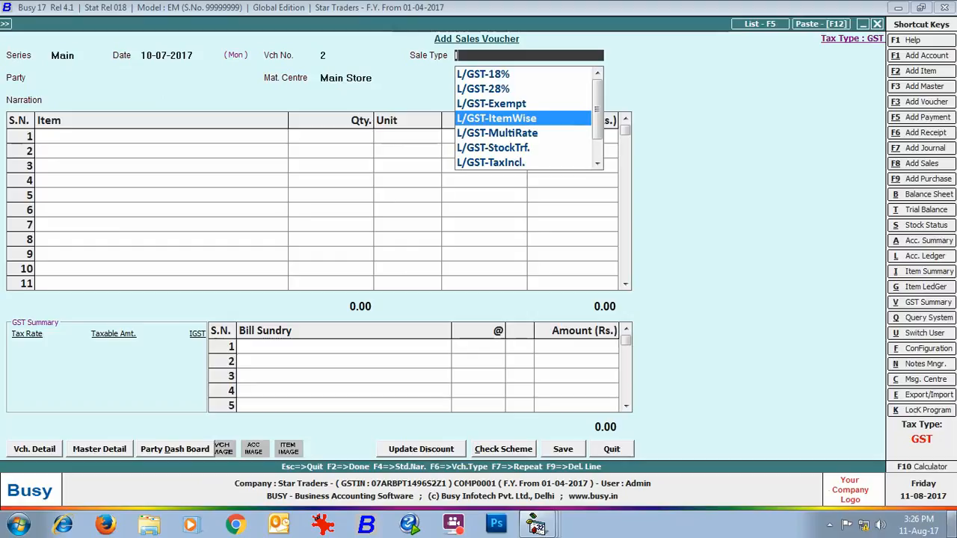
key("Return")
- Set the second voucher's party to Electronocs Paradise, accept its billing/shipping details and keep Main Store as the material centre
type("el")
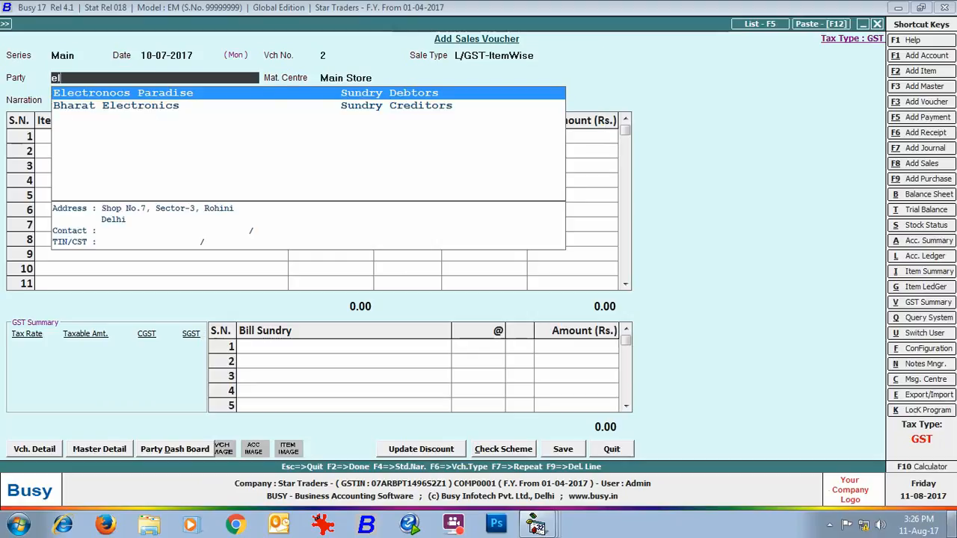
key("Return")
key("F2")
key("Return")
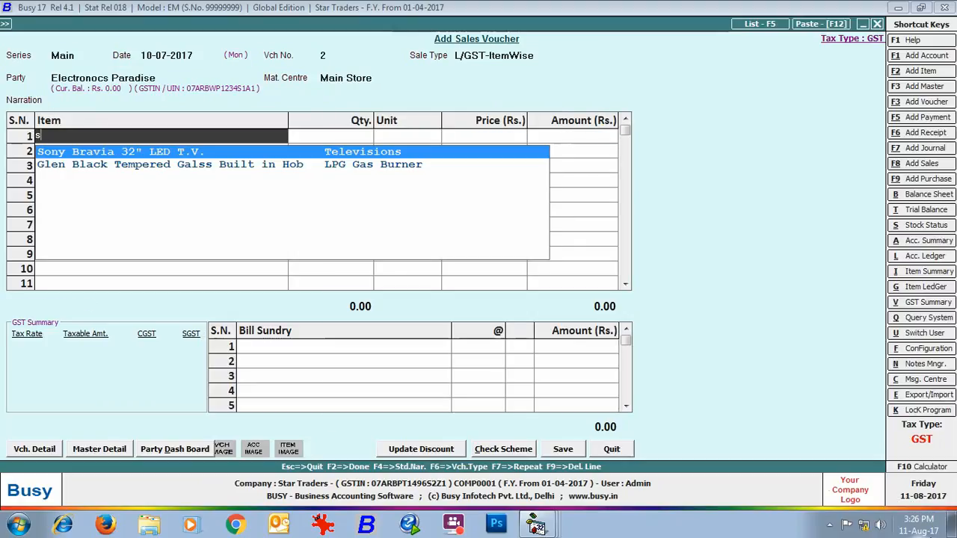
- Add Sony Bravia 32" LED T.V. to the local sales voucher with quantity 1 and accept its CGST and SGST
key("Return")
type("1")
key("Return")
key("Return")
key("Return")
key("Return")
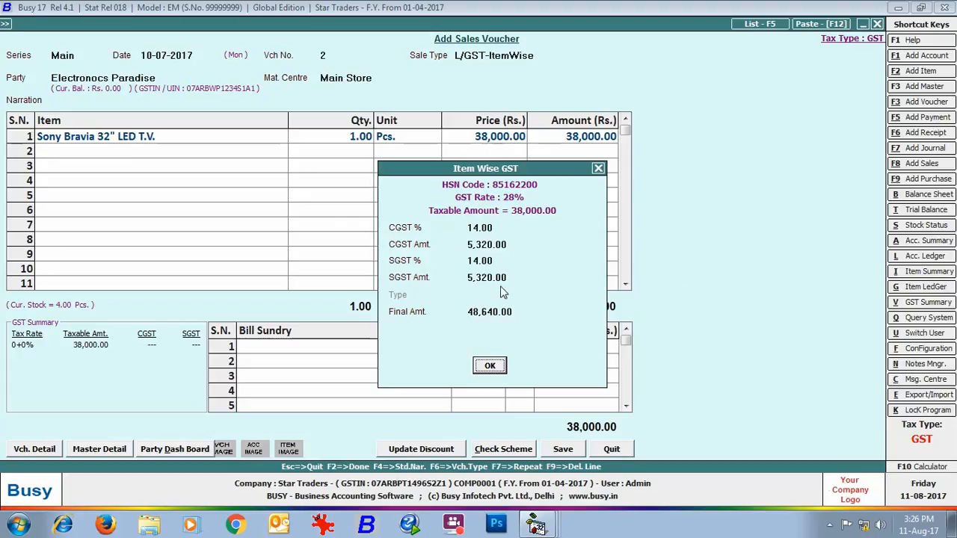
left_click(489, 366)
- Add Glen Black Tempered Galss Built in Hob to the voucher with quantity 1 and accept its price, CGST and SGST
type("gle")
key("Return")
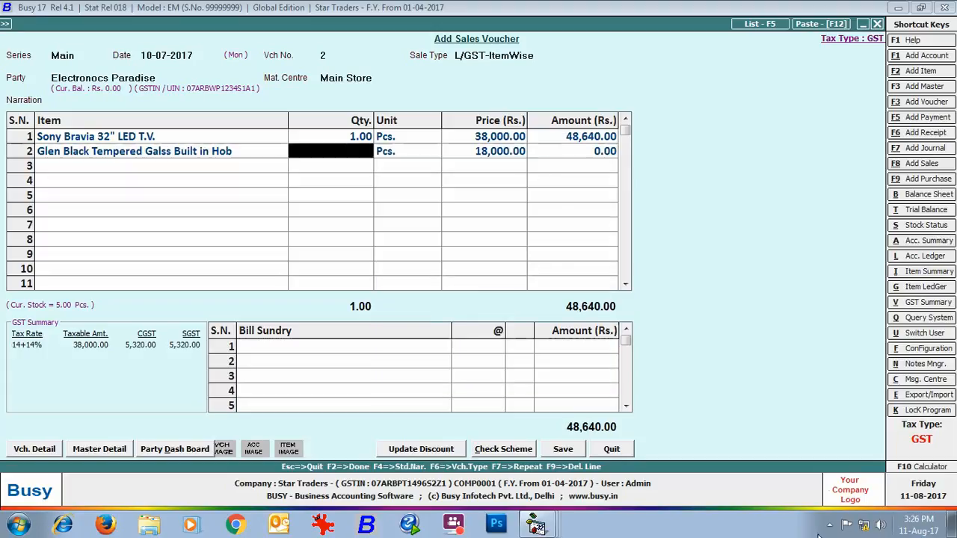
type("1")
key("Return")
key("Return")
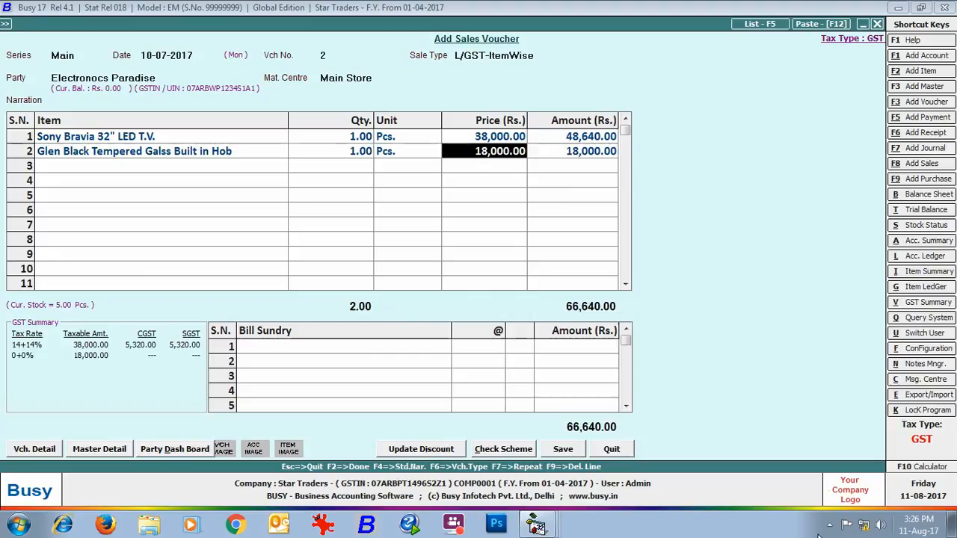
key("Return")
key("Return")
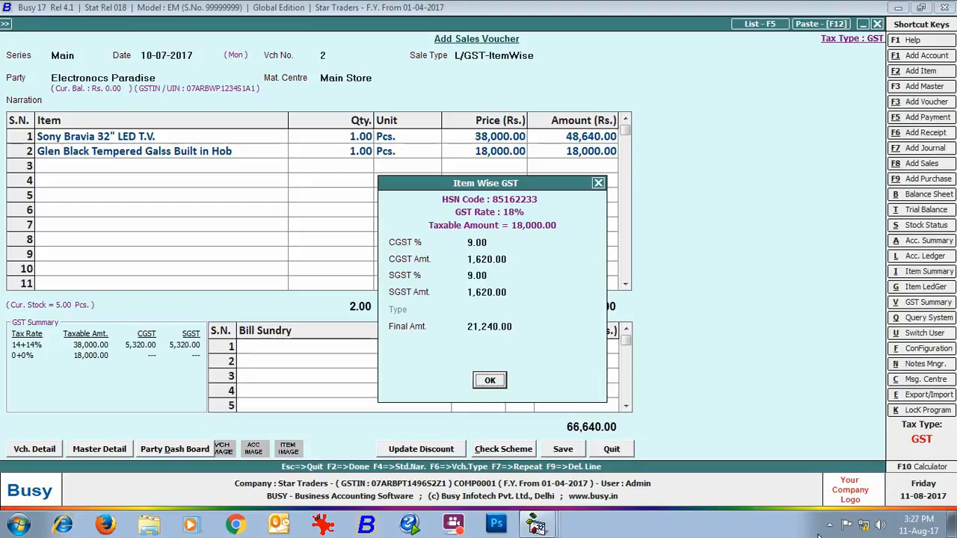
key("Return")
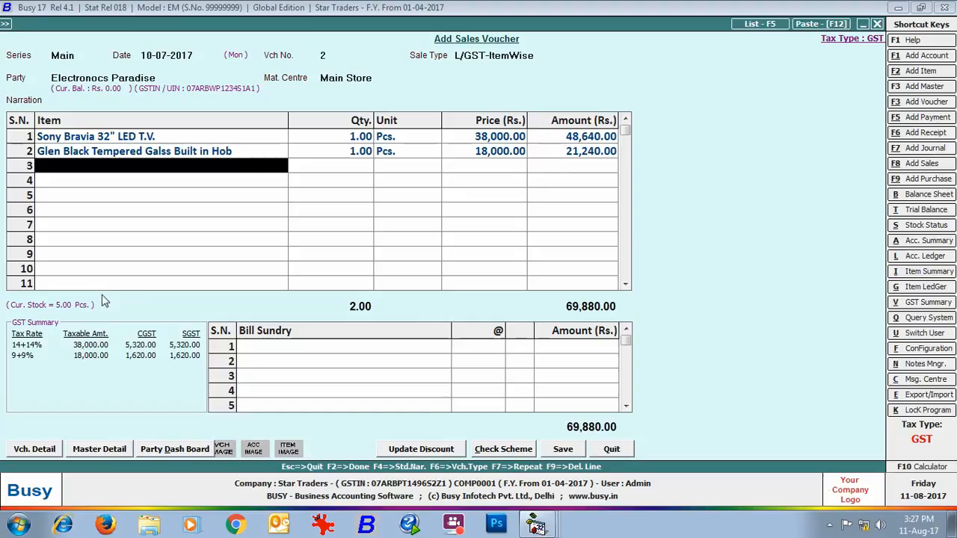
- Save the Electronocs Paradise sales voucher and review its previewed tax invoice down to the tax summary before closing it
left_click(559, 450)
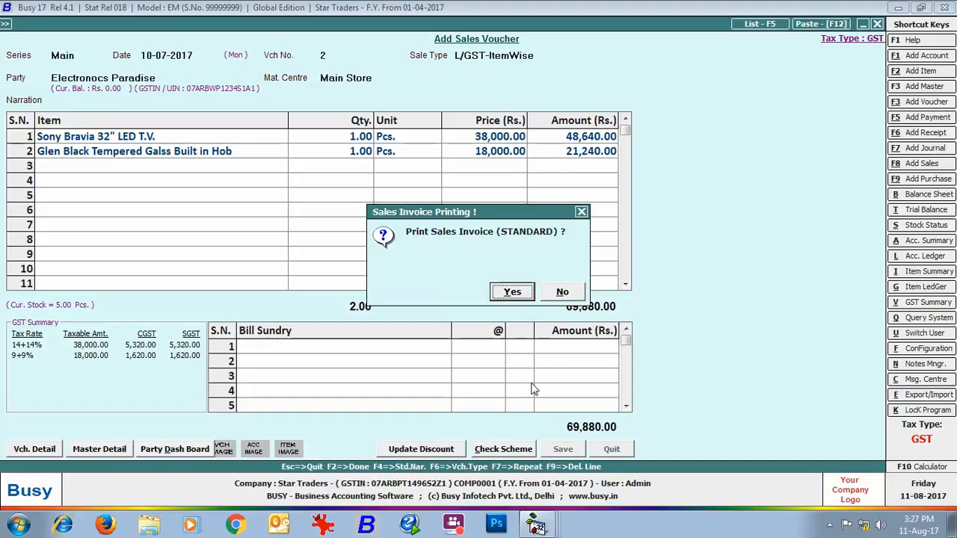
left_click(516, 293)
left_click(145, 134)
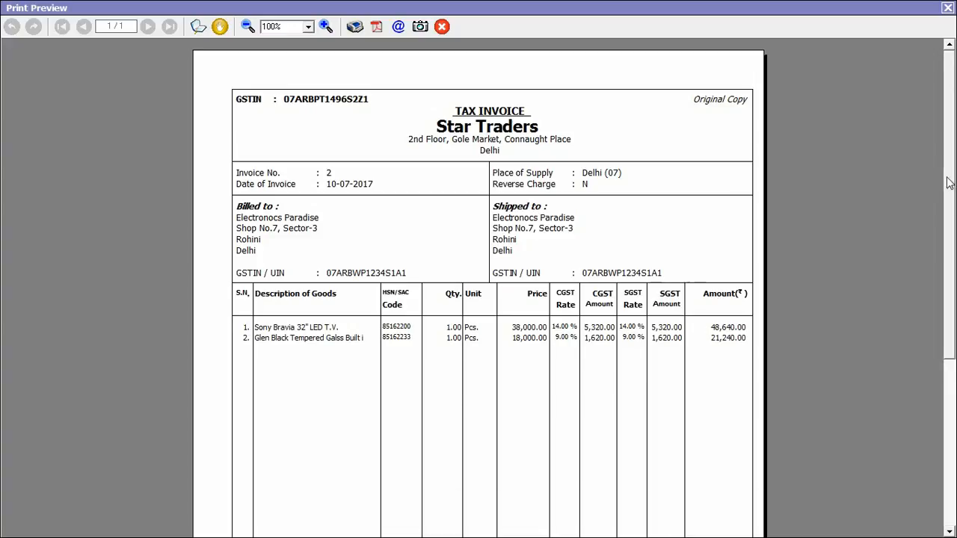
scroll(947, 182, "down", 5)
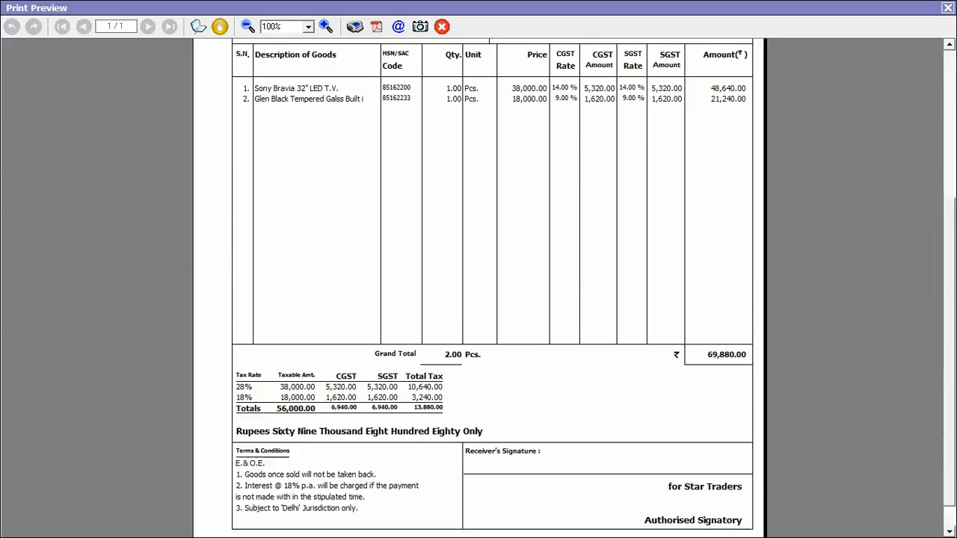
left_click(947, 9)
- Start the next Main series sales voucher dated 10-07-2017 with sale type L/GST-18% and Cash as the party
key("Return")
key("Return")
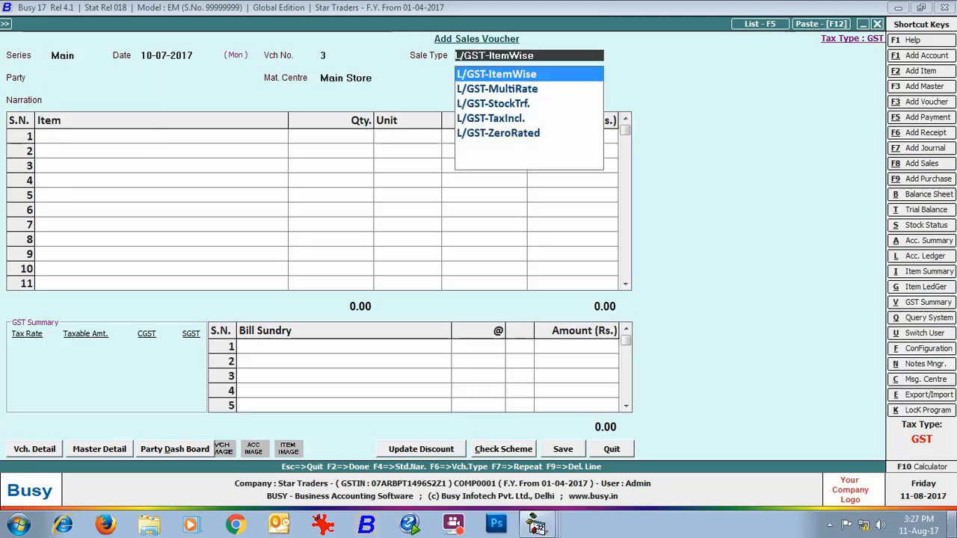
key("space")
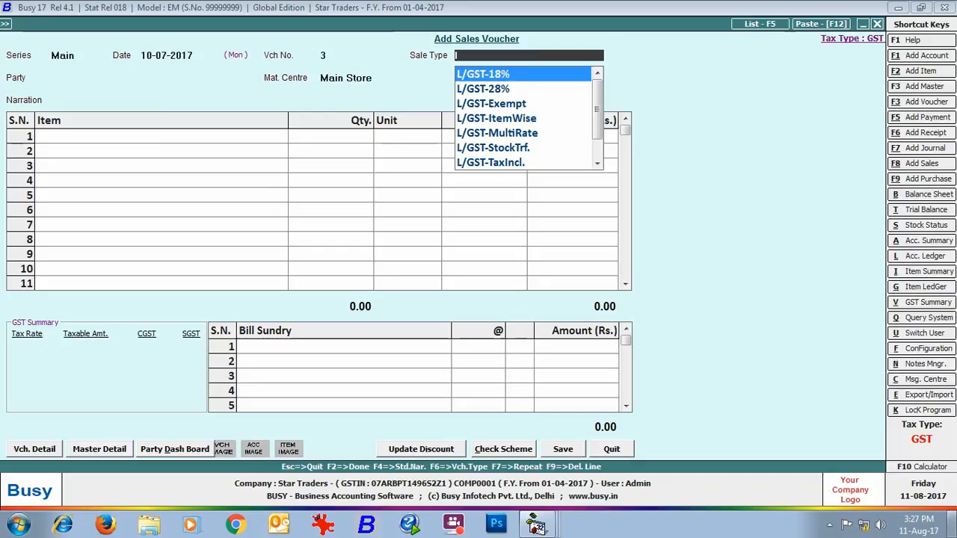
key("Return")
type("cash")
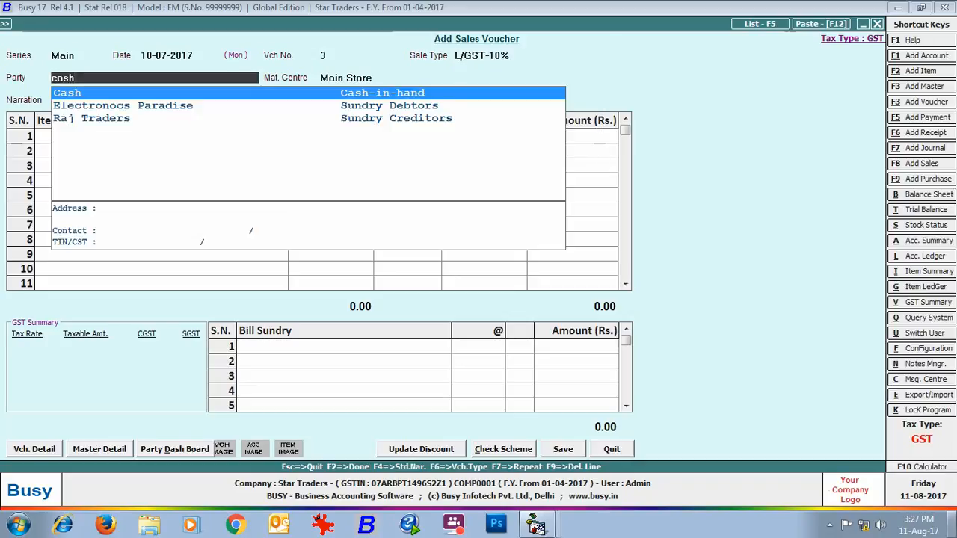
key("Return")
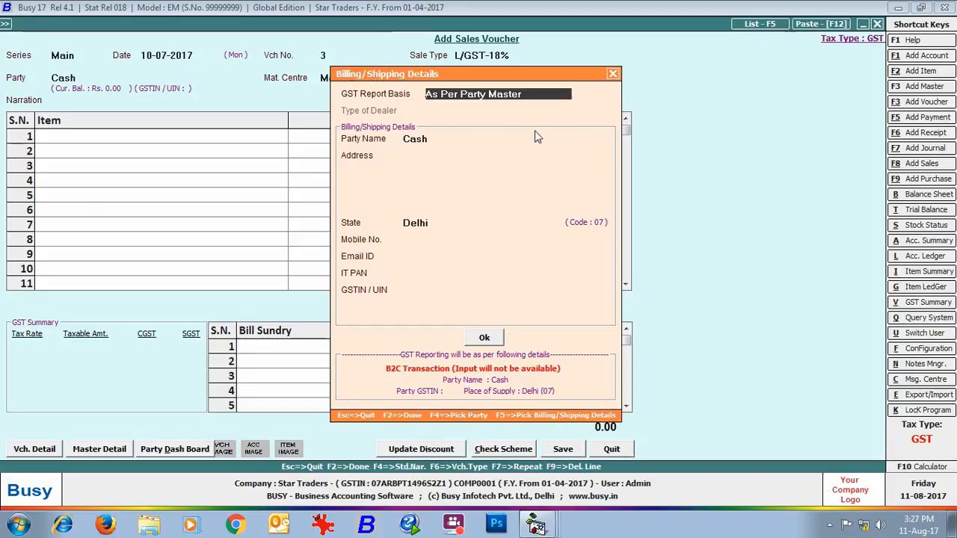
- Set the GST report basis to Billing/Shipping Details and the type of dealer to Registered
key("space")
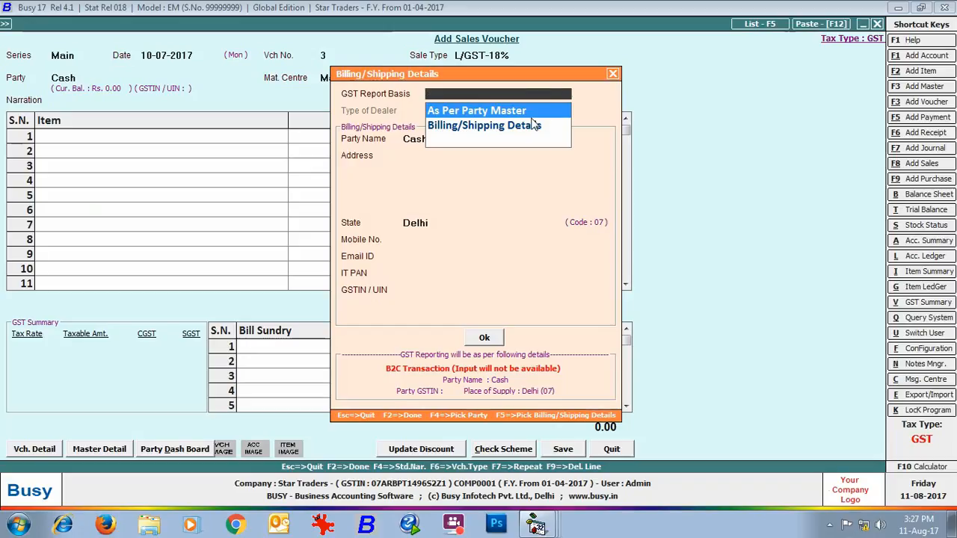
key("Down")
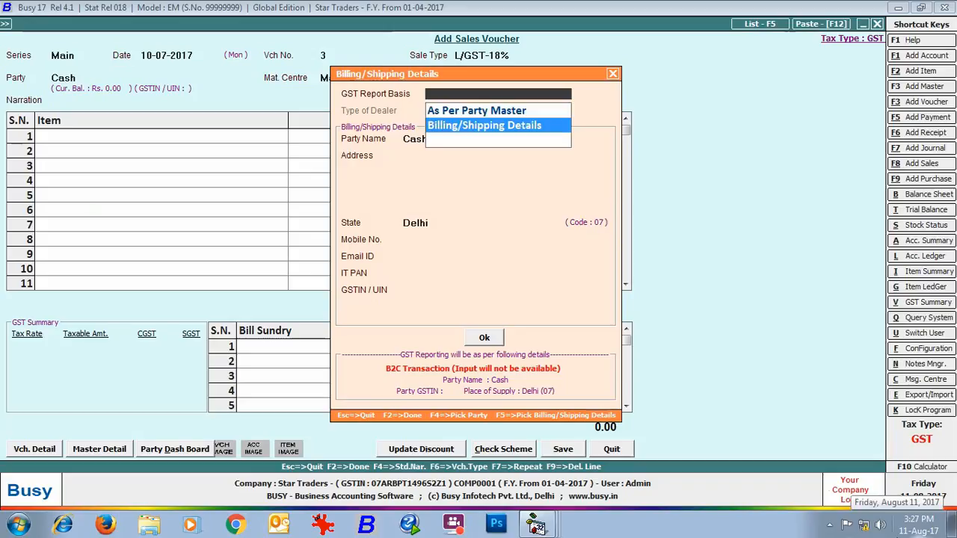
key("Return")
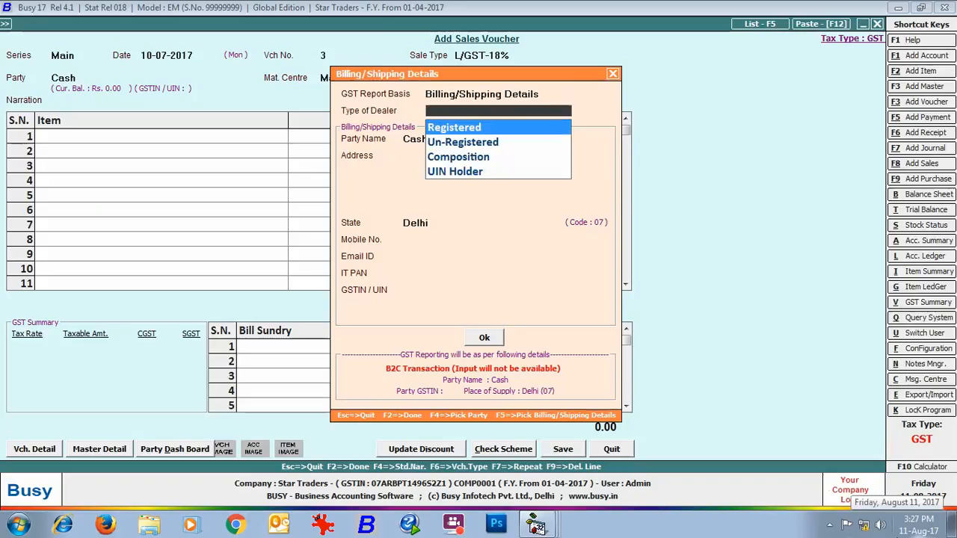
key("Return")
- Enter Durha Electronics as the billing party with its shop address, keeping Delhi as the state and the mobile number blank
type("Durha Electronics")
key("Return")
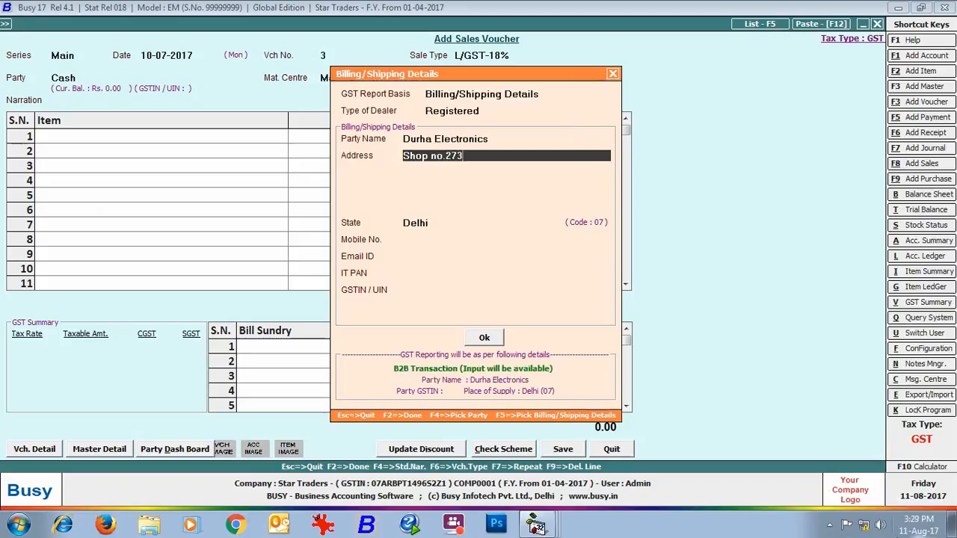
key("Return")
type("Delhi")
key("Return")
key("Return")
- Fill in the billing party's GSTIN, accept the billing/shipping details and keep Main Store as the material centre
key("Return")
key("Return")
key("Return")
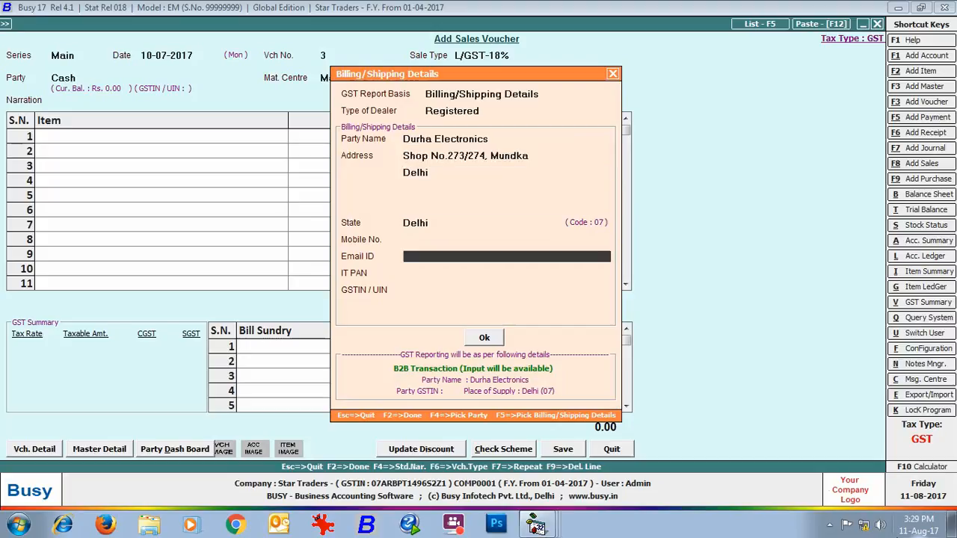
key("Return")
key("Return")
type("07BWERE1234SA1")
- Add Glen Black Tempered Galss Built in Hob to the cash sale with quantity 1, keeping its price, and finish the item list
key("Return")
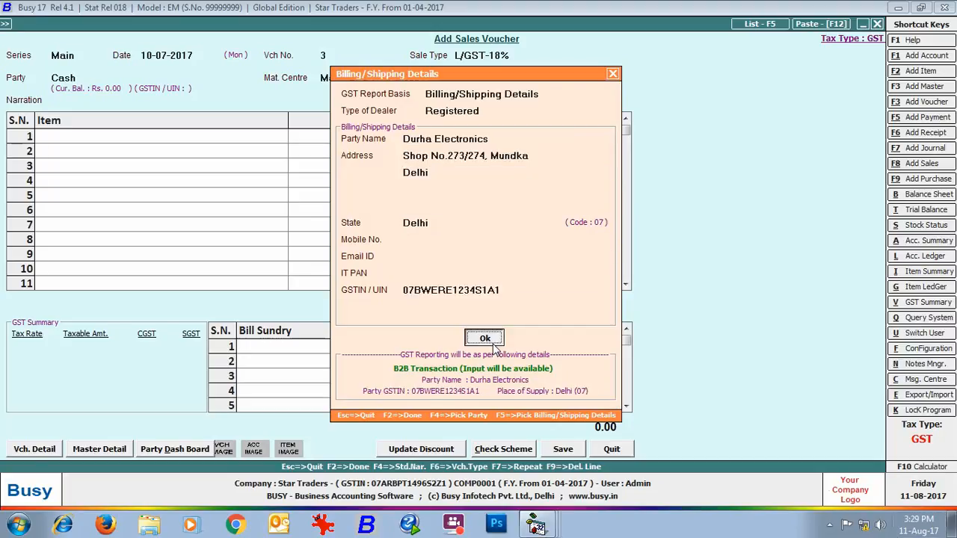
key("Return")
key("Return")
type("gLE")
key("Return")
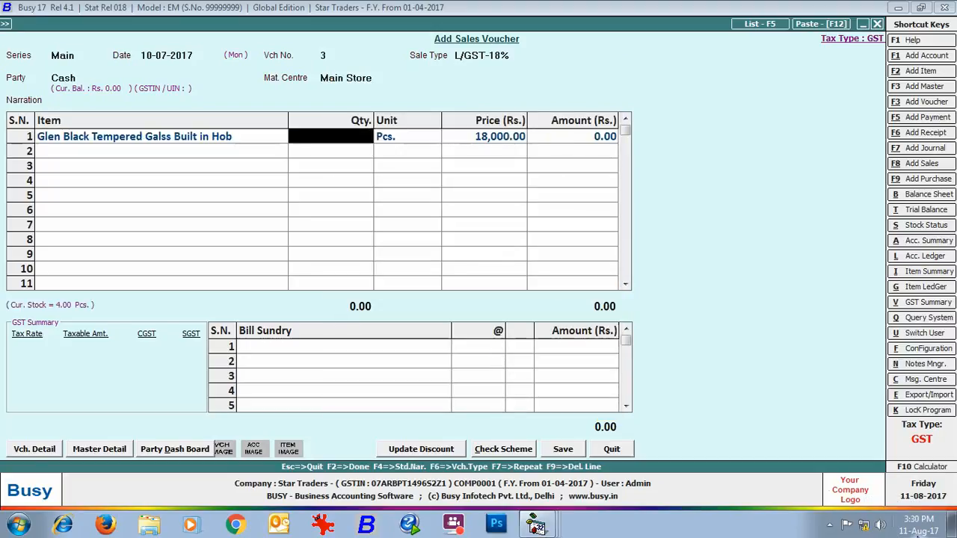
type("1")
key("Return")
- Add CGST and SGST as bill sundries on the cash sale, accepting 9% for each
key("Return")
key("Return")
key("Return")
key("Return")
type("cgst")
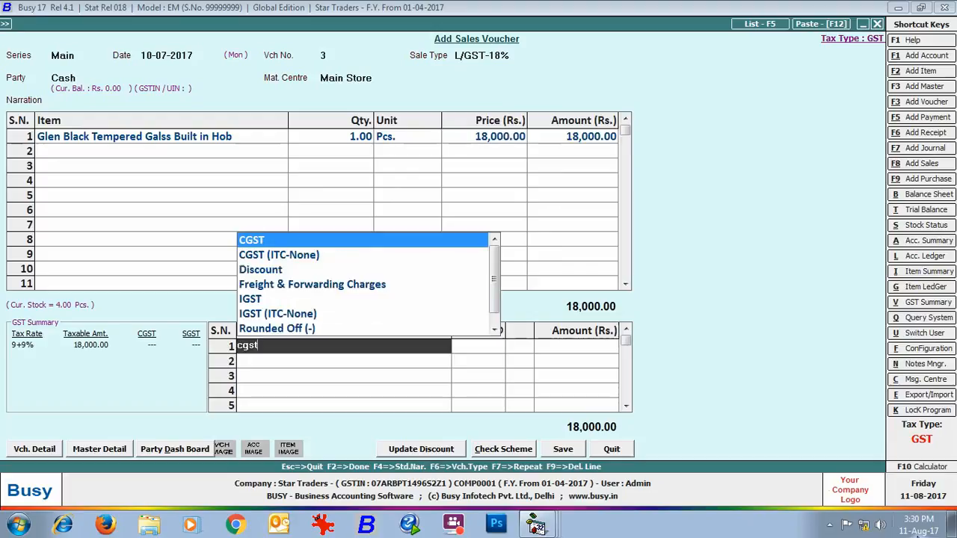
key("Return")
key("Return")
key("Return")
type("sgst")
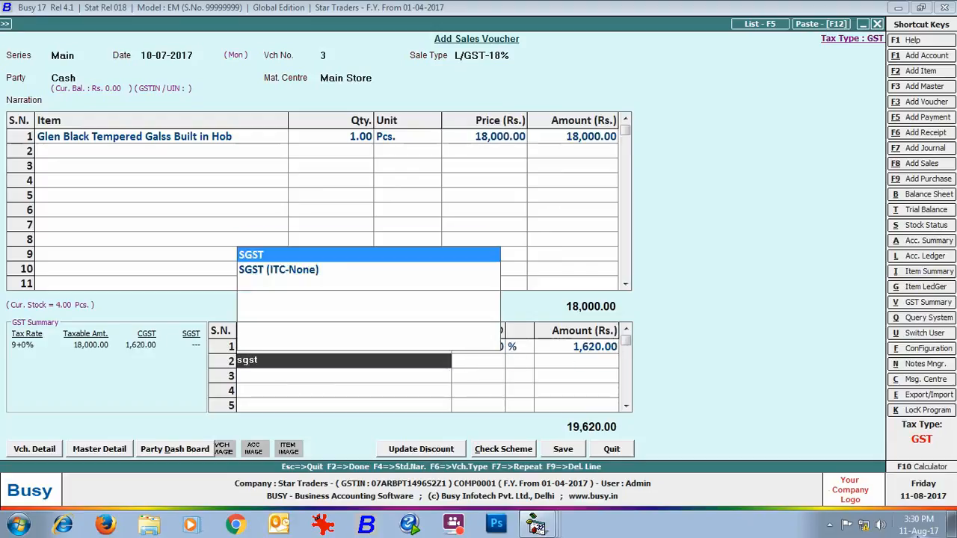
key("Return")
key("Return")
- Save the cash sales voucher and review its previewed tax invoice before closing the preview
left_click(579, 451)
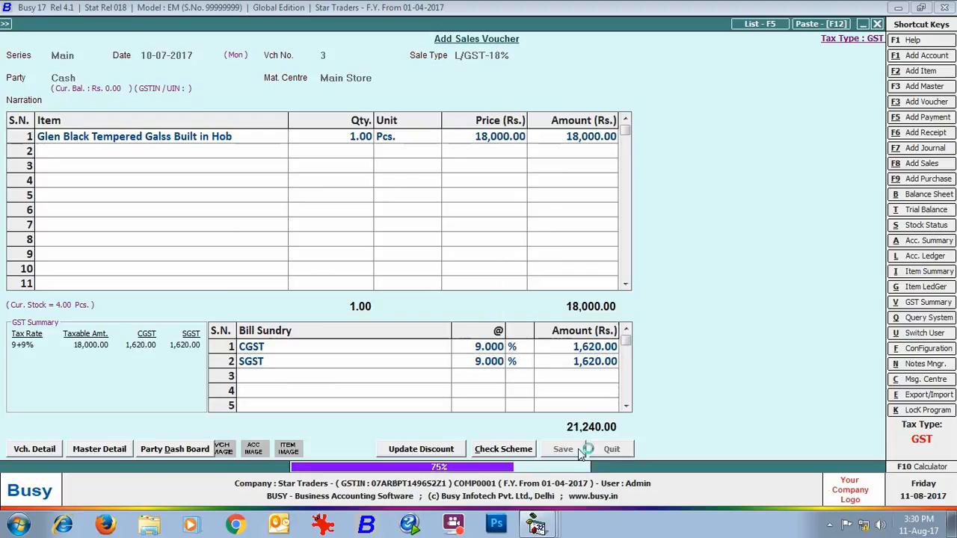
left_click(512, 290)
left_click(154, 136)
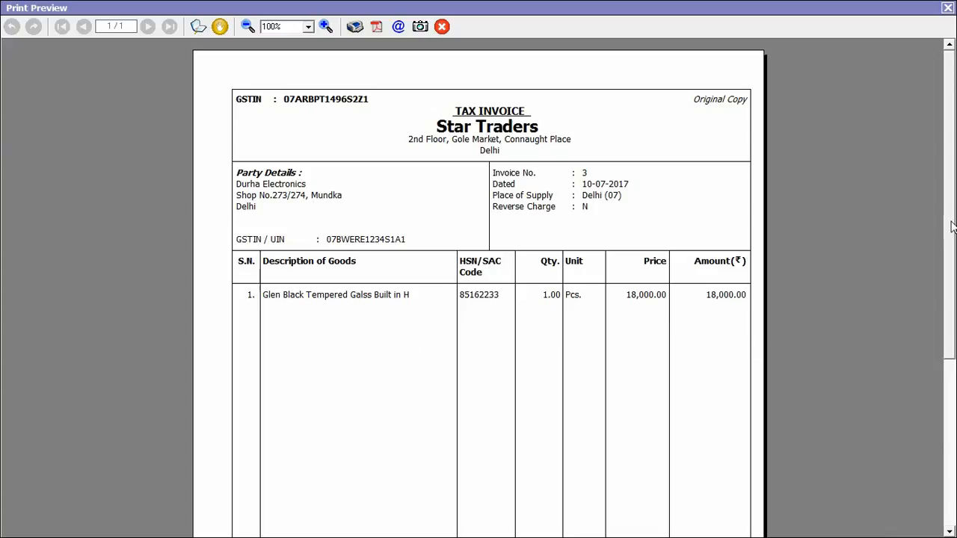
left_click_drag(950, 221, 953, 389)
key("Escape")
- Start the fourth sales voucher dated 10-07-2017 with the inter-state sale type I/GST-MultiRate
key("Return")
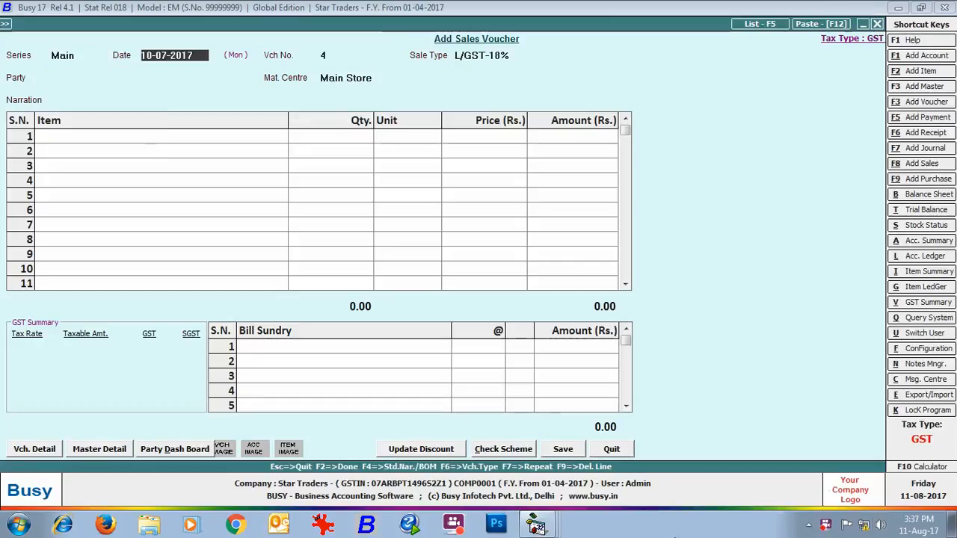
key("Return")
key("Down")
key("Down")
key("Down")
key("Down")
key("Down")
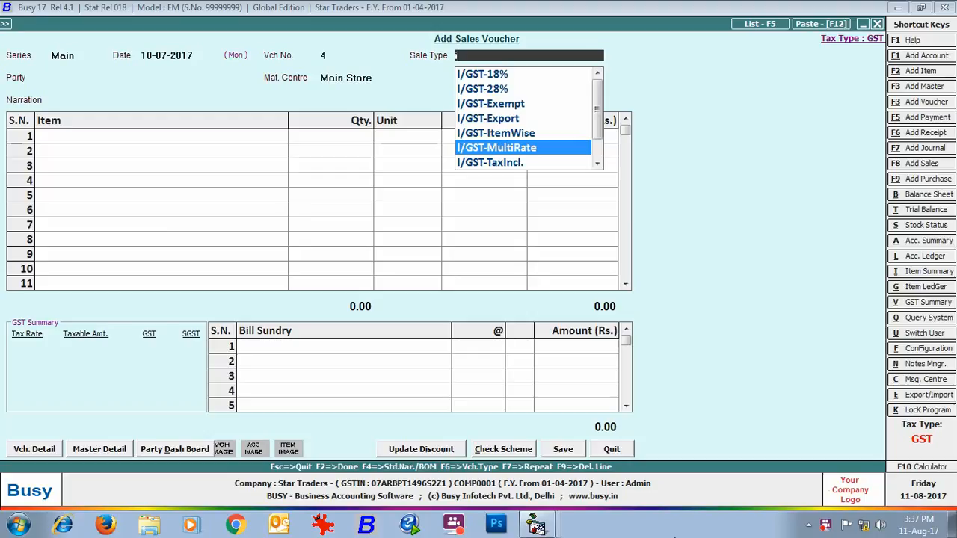
key("Return")
- Set the party to Arnav Enterprises, accept its billing/shipping details and keep Main Store as the material centre
type("arn")
key("Return")
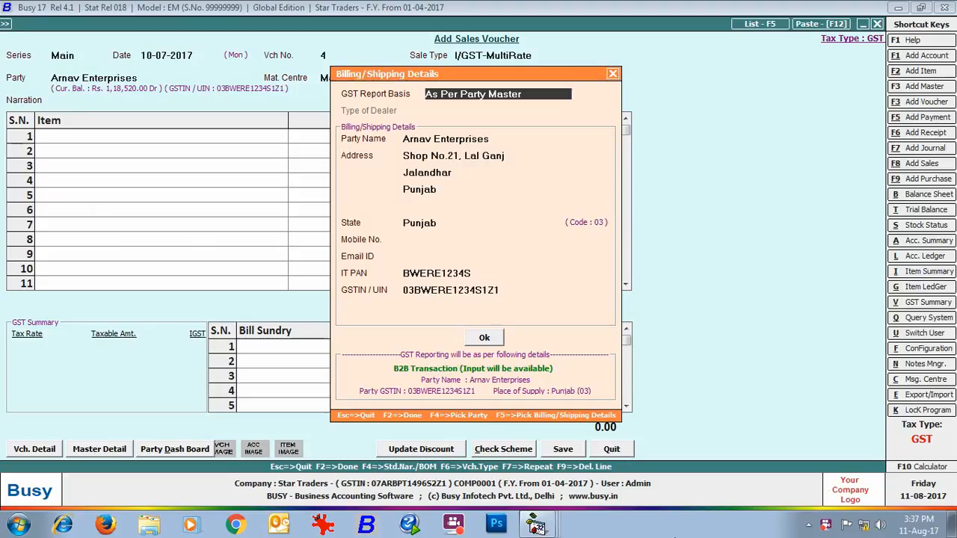
key("F2")
key("Return")
- Add Glen Black Tempered Galss Built in Hob to the inter-state voucher with quantity 2, keeping its price
key("Return")
type("gle")
key("Return")
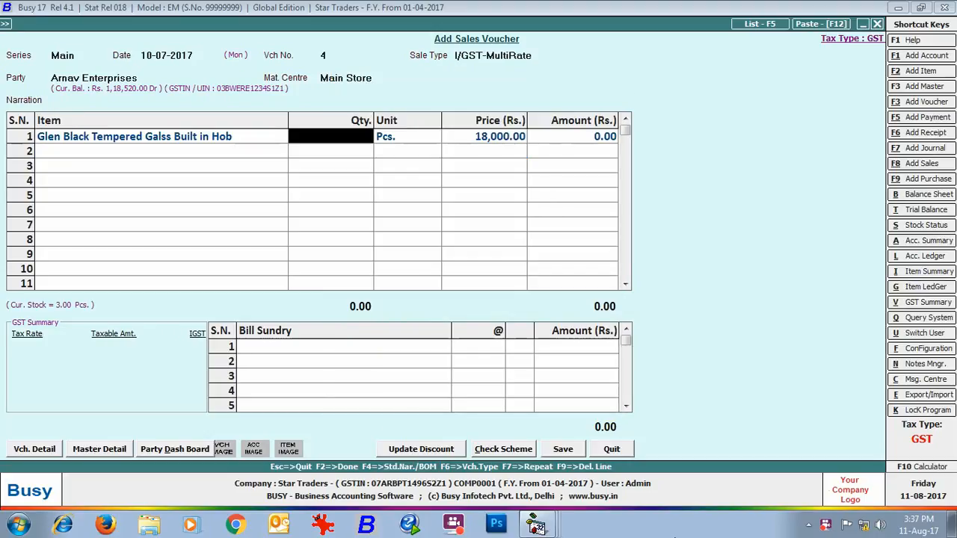
type("2")
- Add Sony Bravia 32" LED T.V. with quantity 2 at its default price and finish the inter-state voucher's item list
key("Return")
key("Return")
key("Return")
key("Return")
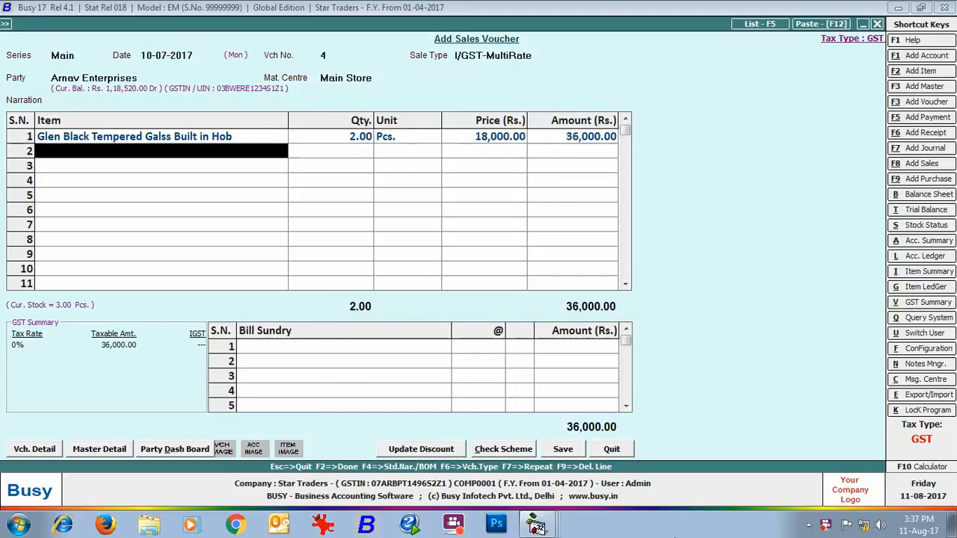
type("so")
key("Return")
type("2")
key("Return")
key("Return")
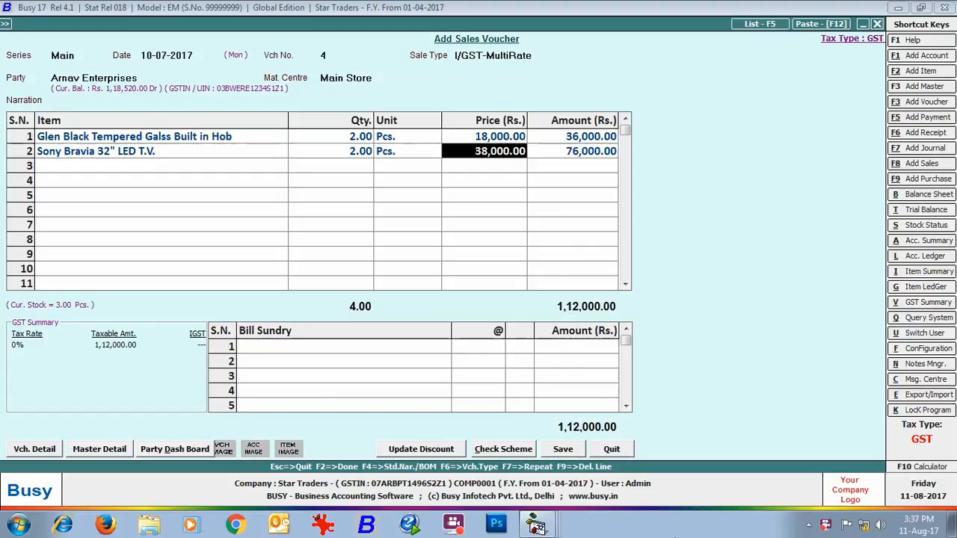
- Add two IGST bill sundries to the inter-state voucher, one at 18% and one at 28%
key("Return")
key("Return")
key("Return")
type("igst")
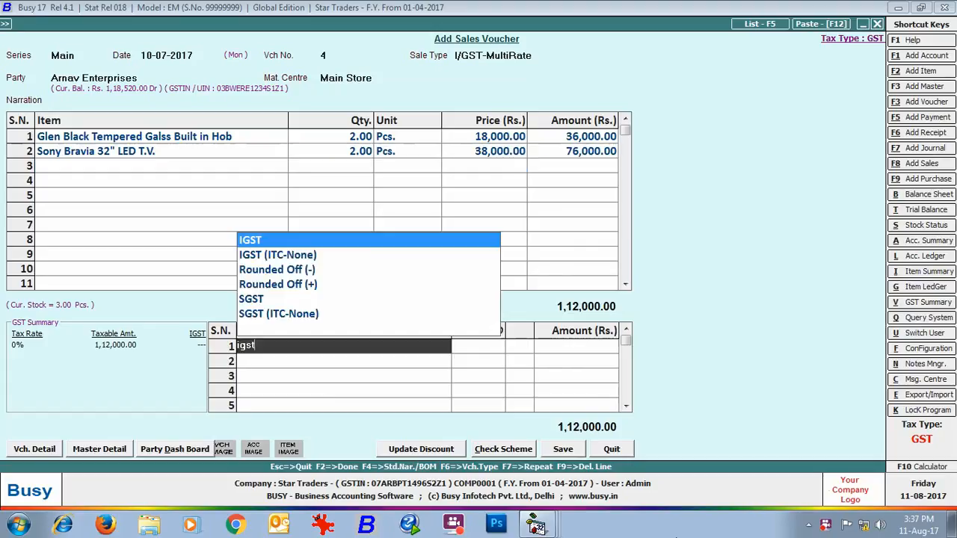
key("Return")
type("18")
key("Return")
key("Return")
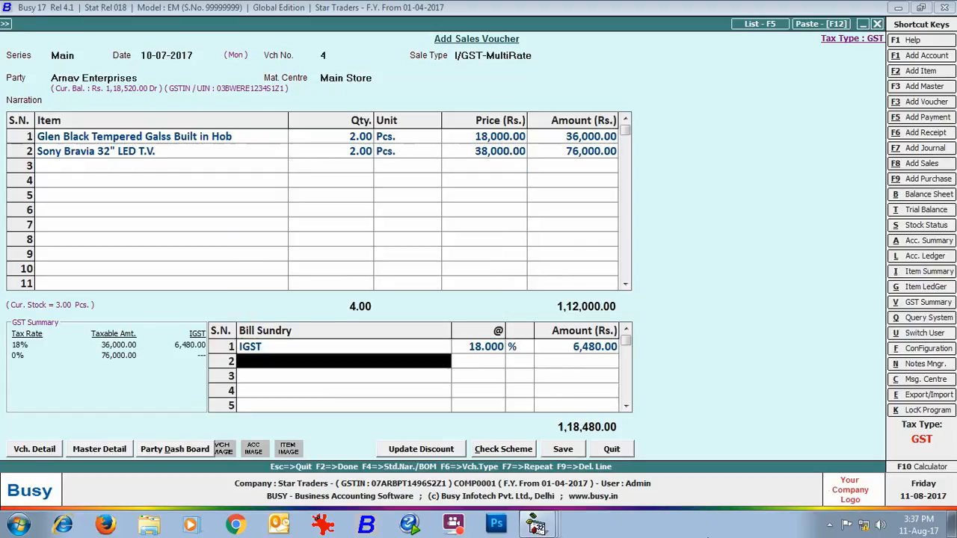
type("igst")
key("Return")
type("28")
key("Return")
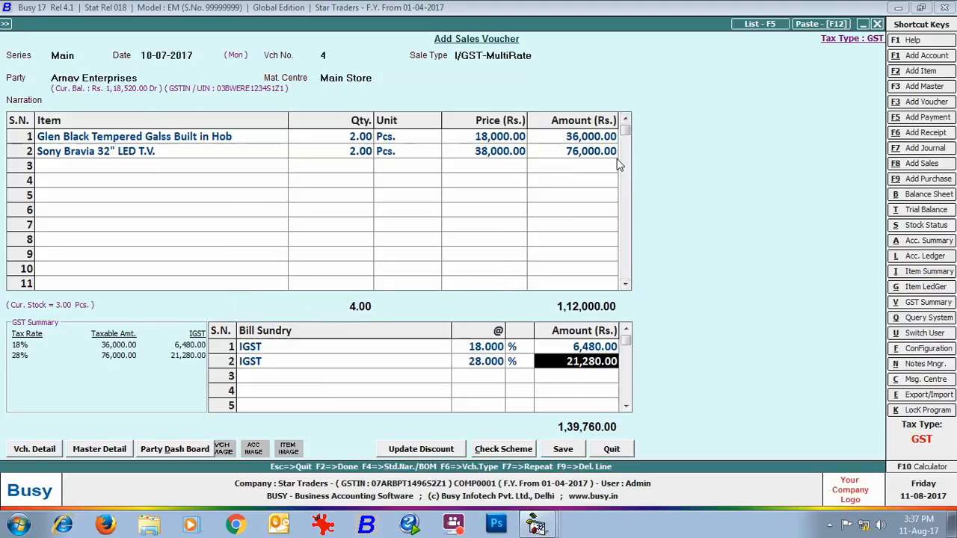
- Save the Arnav Enterprises sales voucher and review the IGST lines in its previewed invoice before closing it
left_click(563, 448)
left_click(504, 294)
left_click(131, 139)
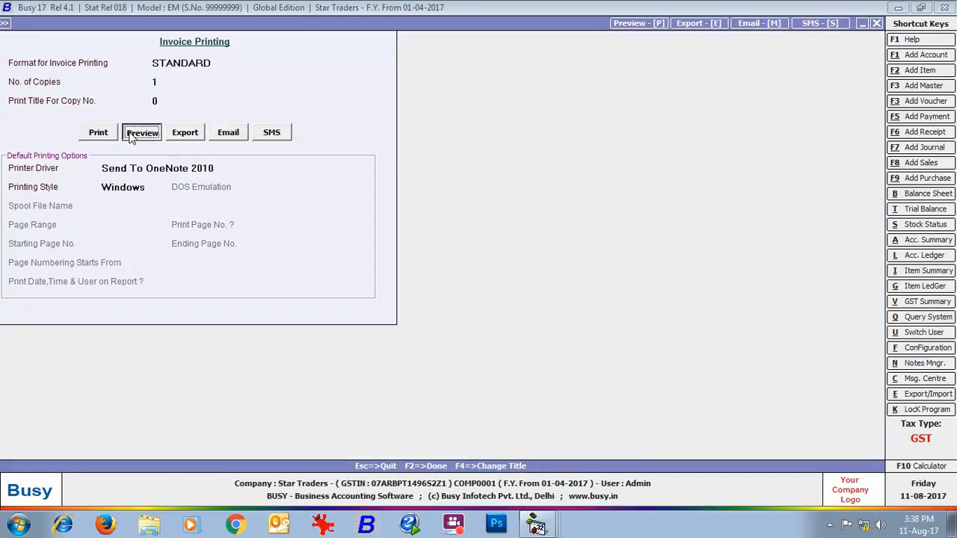
scroll(430, 351, "down", 5)
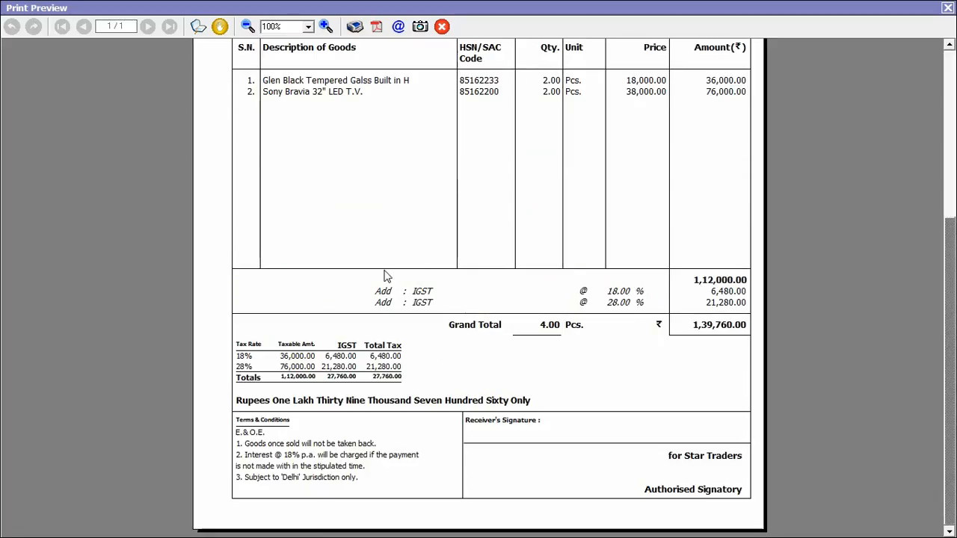
key("Escape")
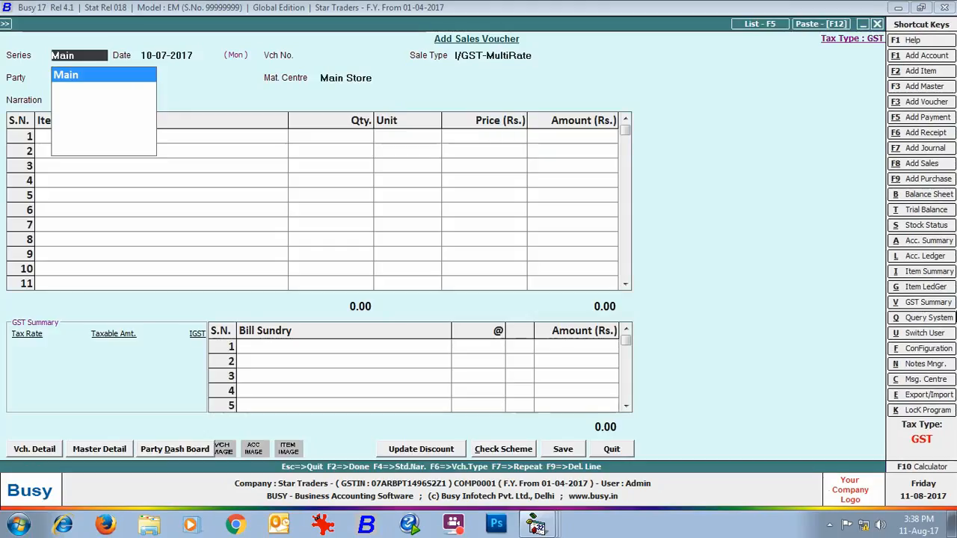
- Start a sales voucher dated 10-07-2017 with sale type L/GST-TaxIncl. for party Electronocs Paradise from Main Store
key("Return")
key("Return")
key("Down")
key("Down")
key("Down")
key("Down")
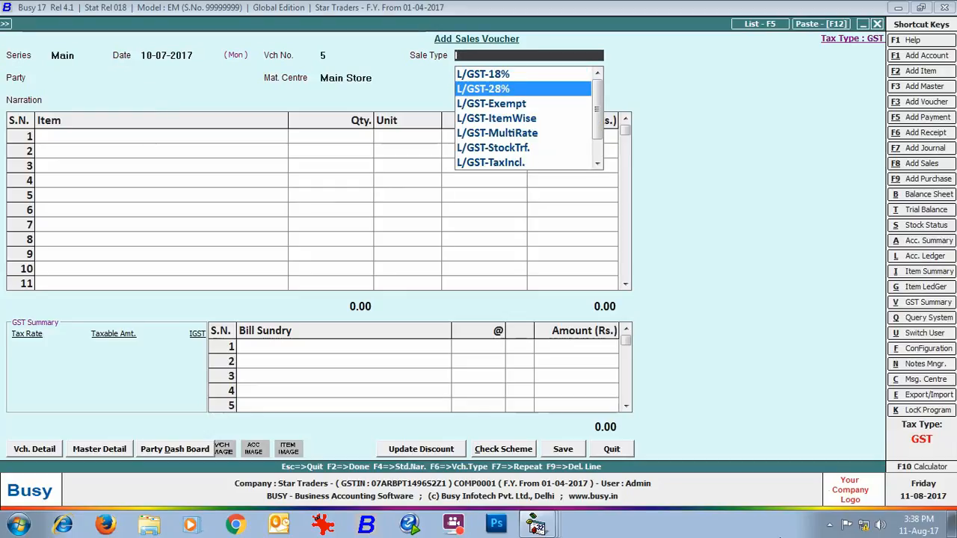
key("Down")
key("Down")
key("Down")
key("Down")
key("Down")
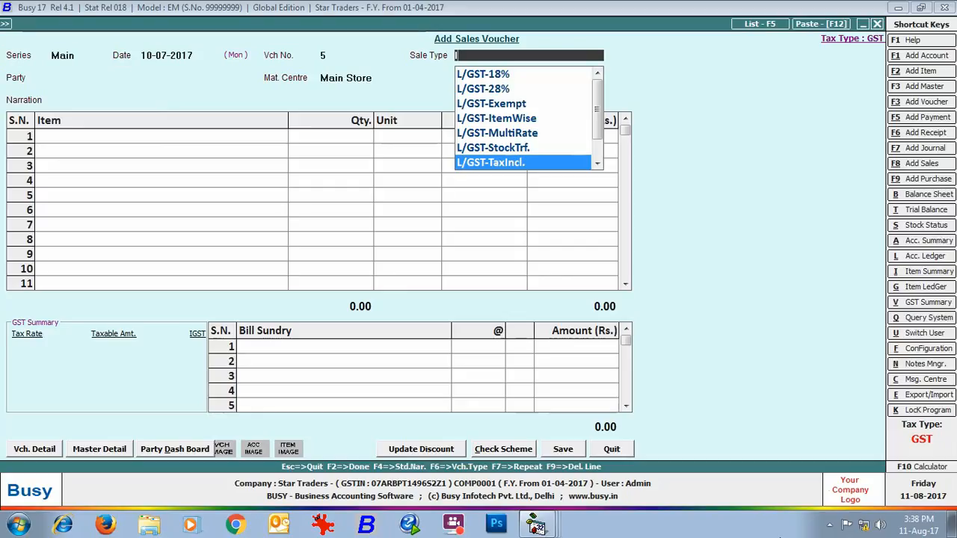
key("Return")
type("el")
key("Return")
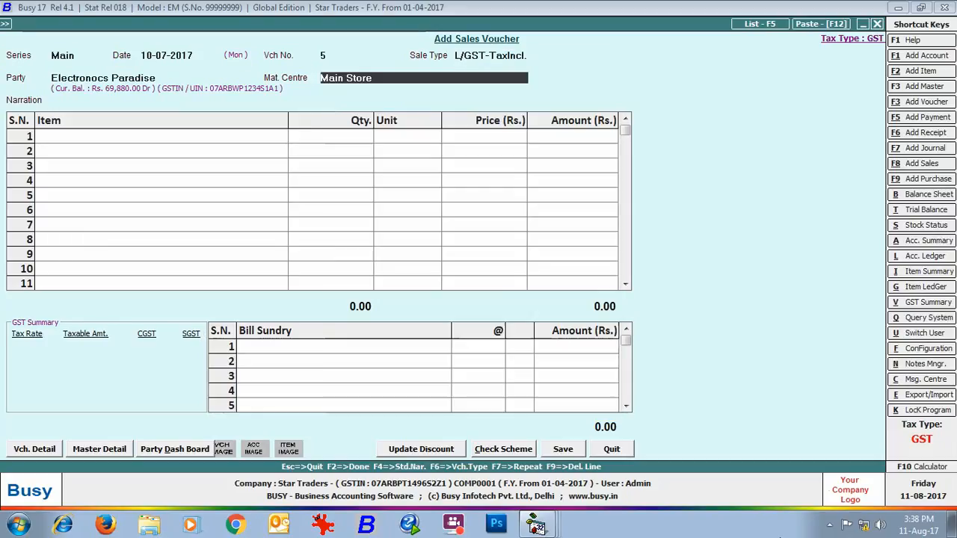
key("Return")
- Add Glen Black Tempered Galss Built in Hob with quantity 2 at its default price and accept its item-wise tax information
key("Return")
key("Return")
type("2")
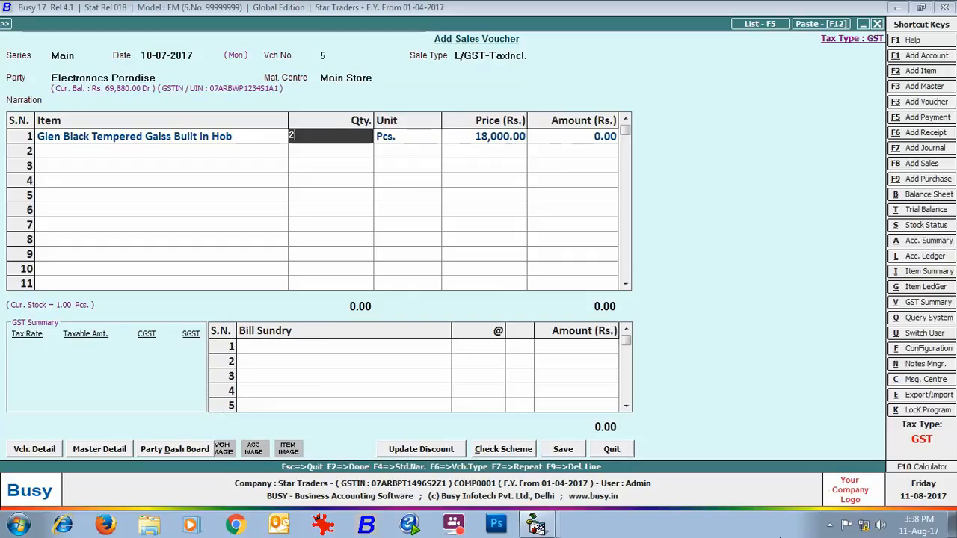
key("Return")
key("Return")
key("Return")
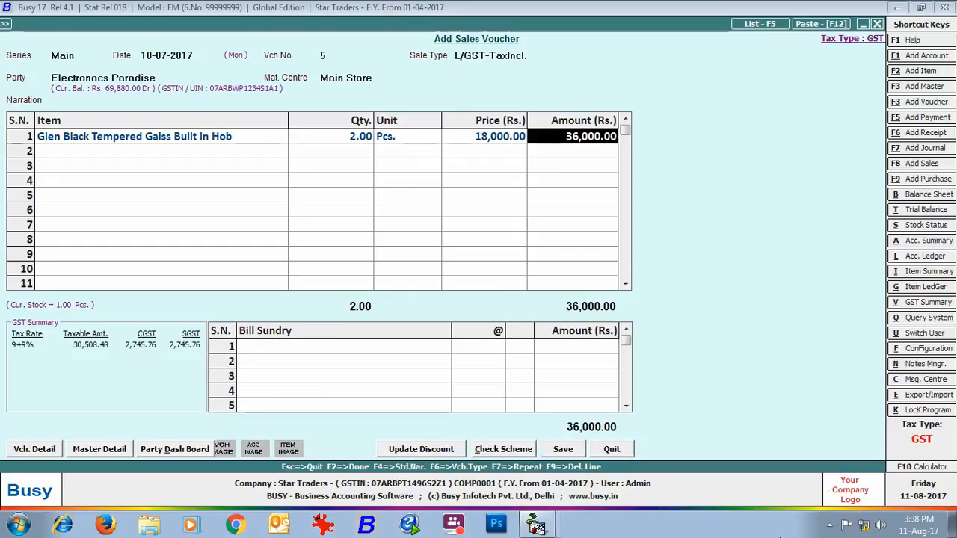
key("Return")
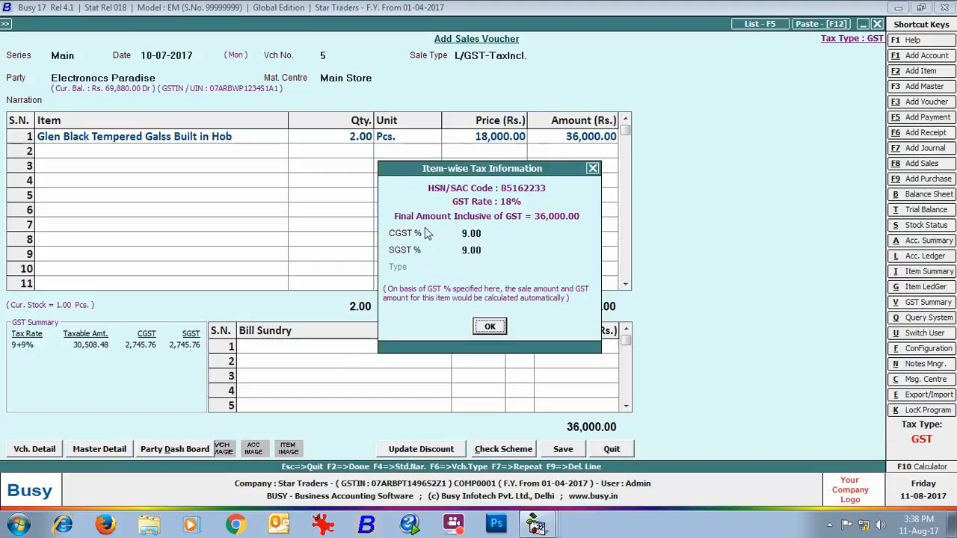
left_click(487, 326)
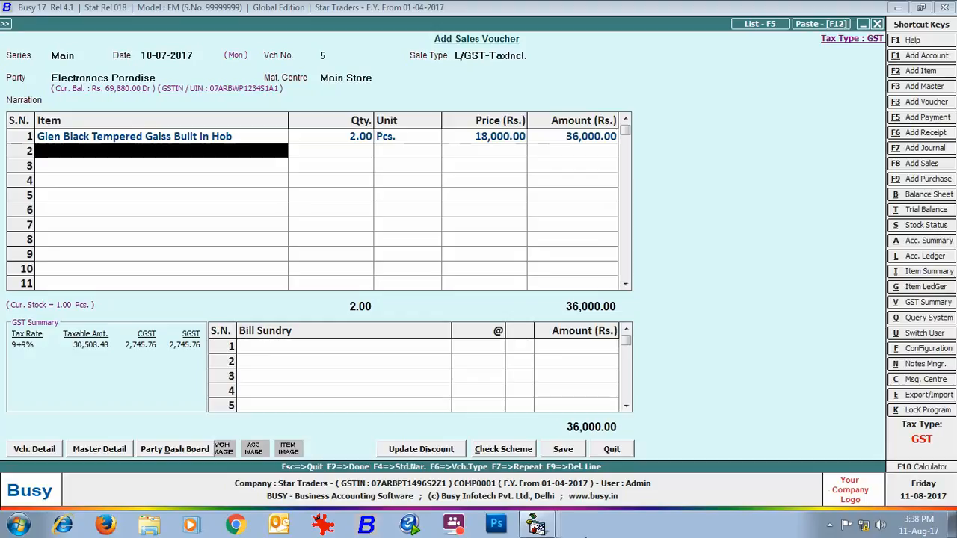
- Add Sony Bravia 32" LED T.V. with quantity 2 at its default price and accept its item-wise tax information
type("so")
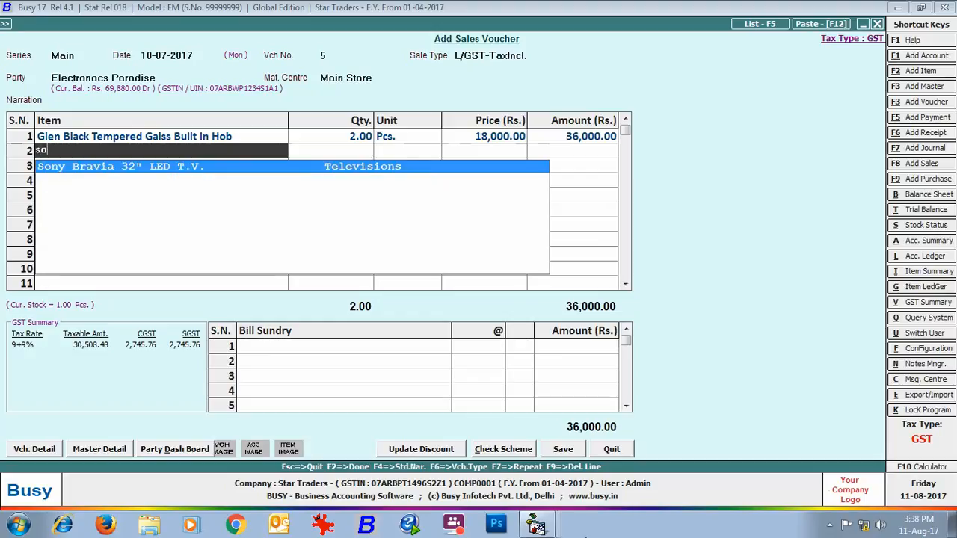
key("Return")
type("2")
key("Return")
key("Return")
key("Return")
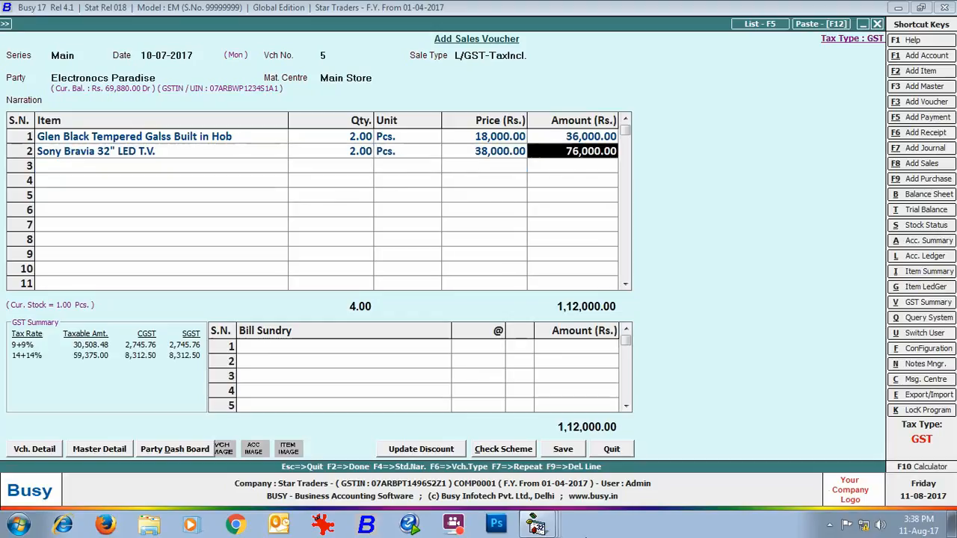
key("Return")
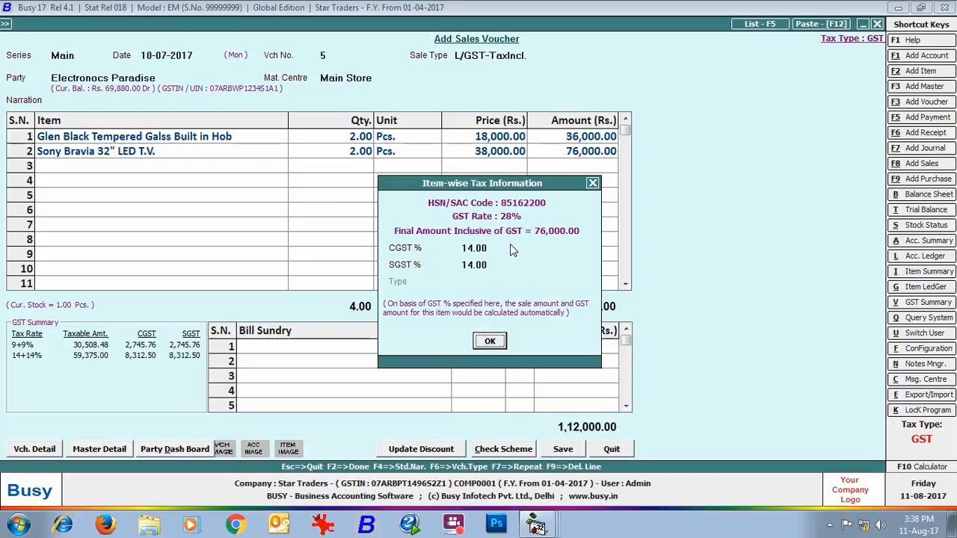
left_click(488, 342)
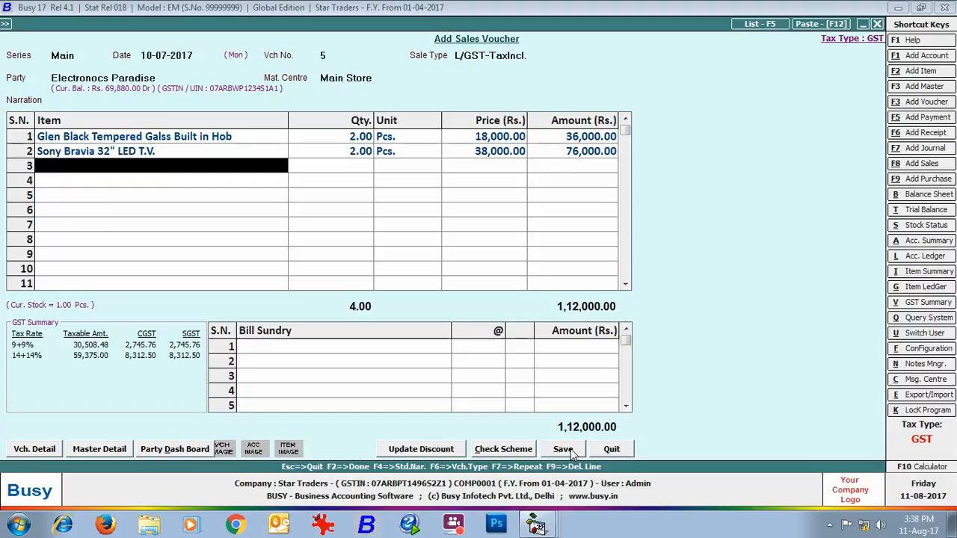
- Save the tax-inclusive sales voucher, preview its invoice in the STANDARD format, and close the preview and voucher entry
left_click(571, 453)
left_click(512, 293)
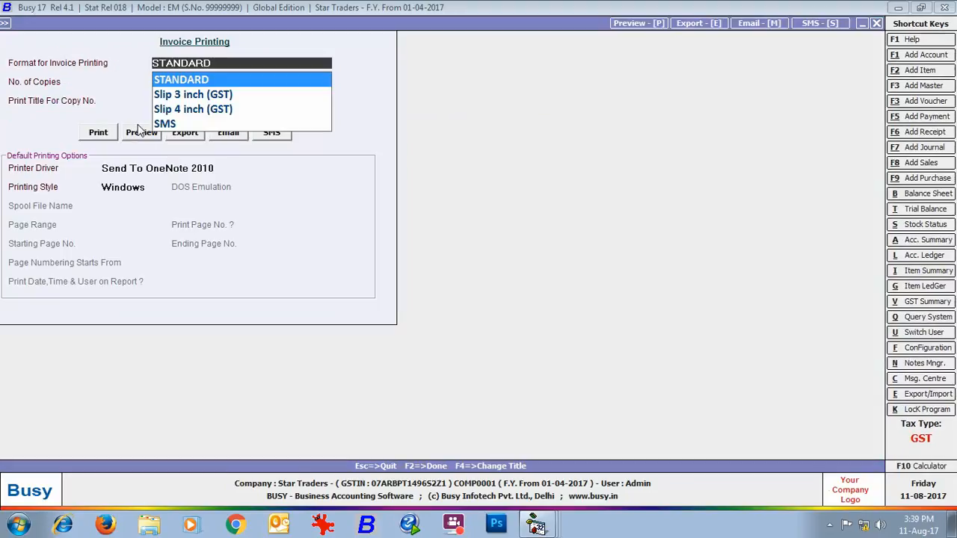
left_click(139, 130)
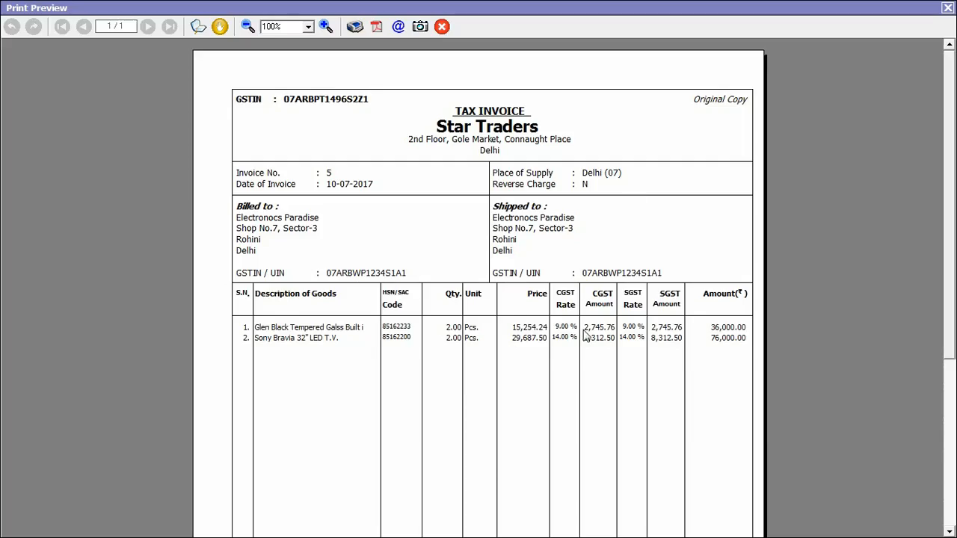
left_click_drag(949, 288, 949, 429)
key("Escape")
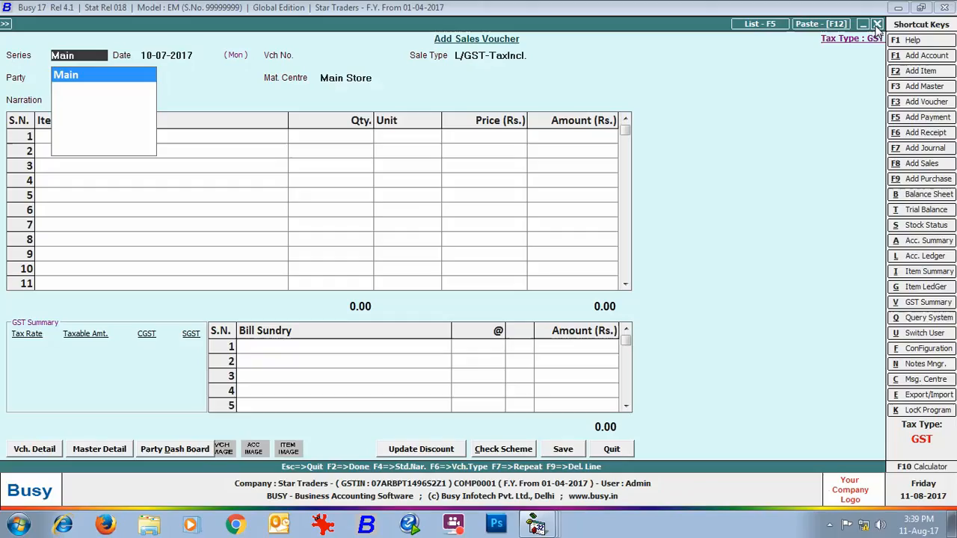
key("Escape")
- Open a new payment voucher in the Main series and review the available GST Nature options
left_click(181, 130)
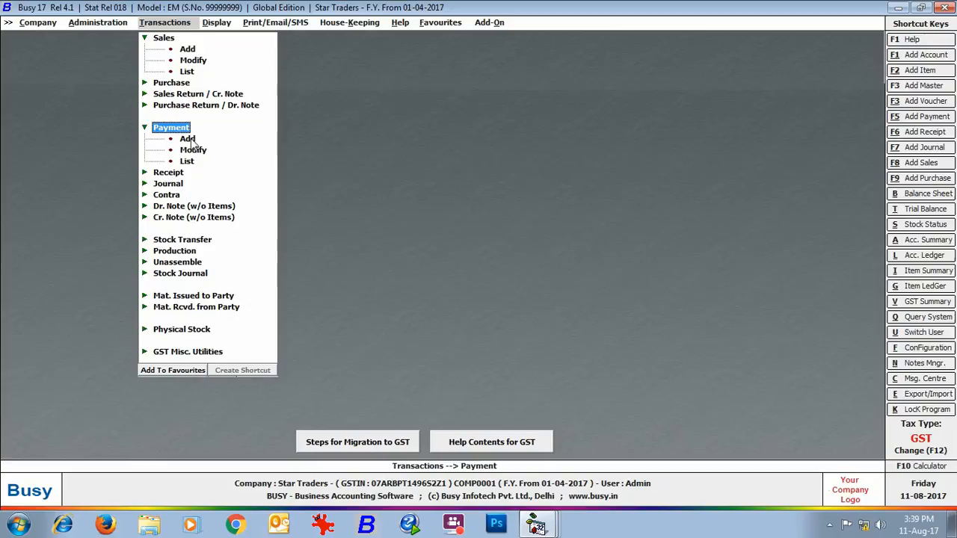
left_click(189, 140)
key("Return")
key("Return")
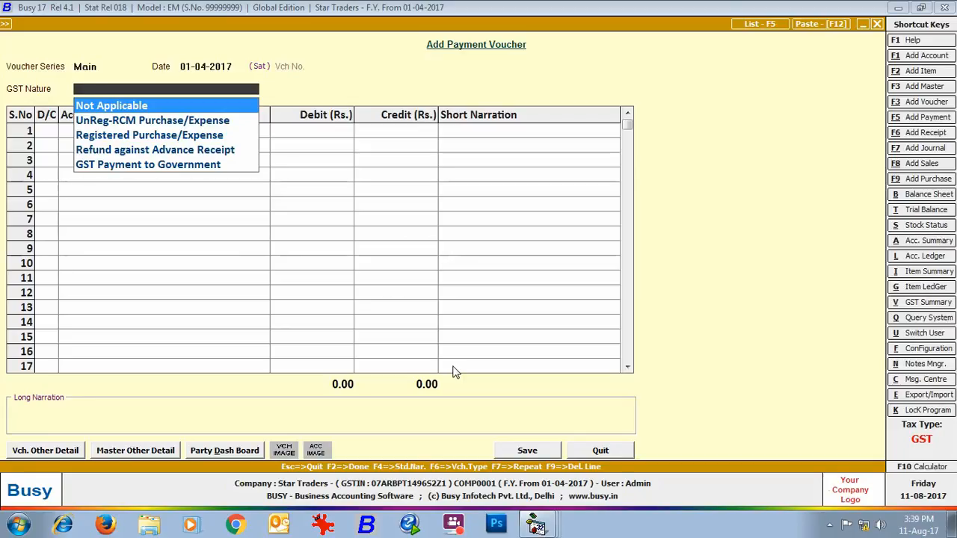
key("Return")
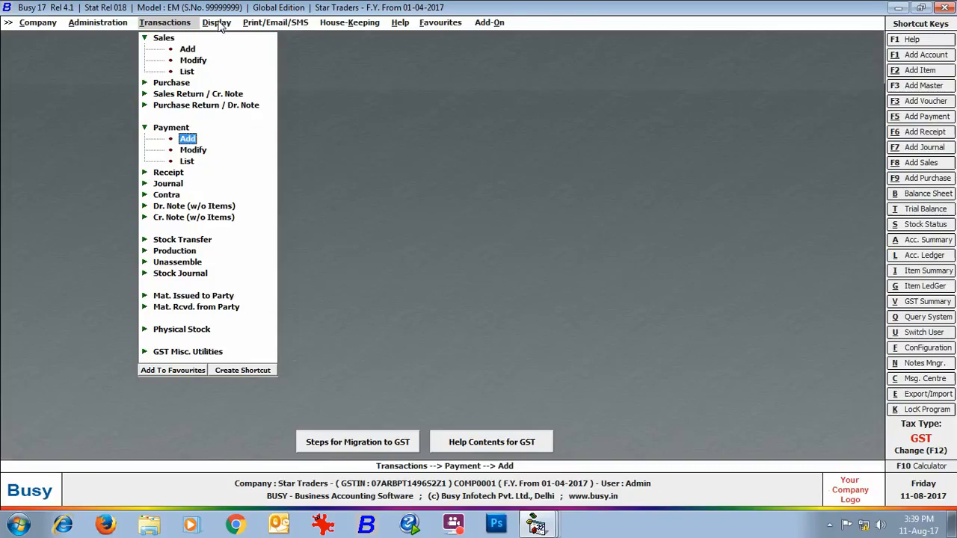
- Generate the GST Summary from 01-04-2017 to 31-07-2017 and examine the tax calculation, suggested adjustments and tax payable
left_click(218, 23)
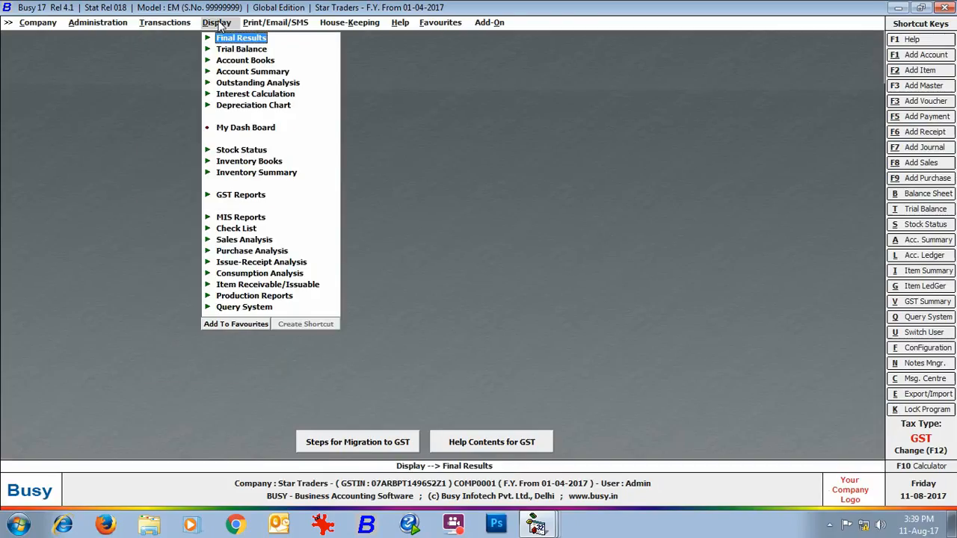
left_click(244, 193)
left_click(254, 208)
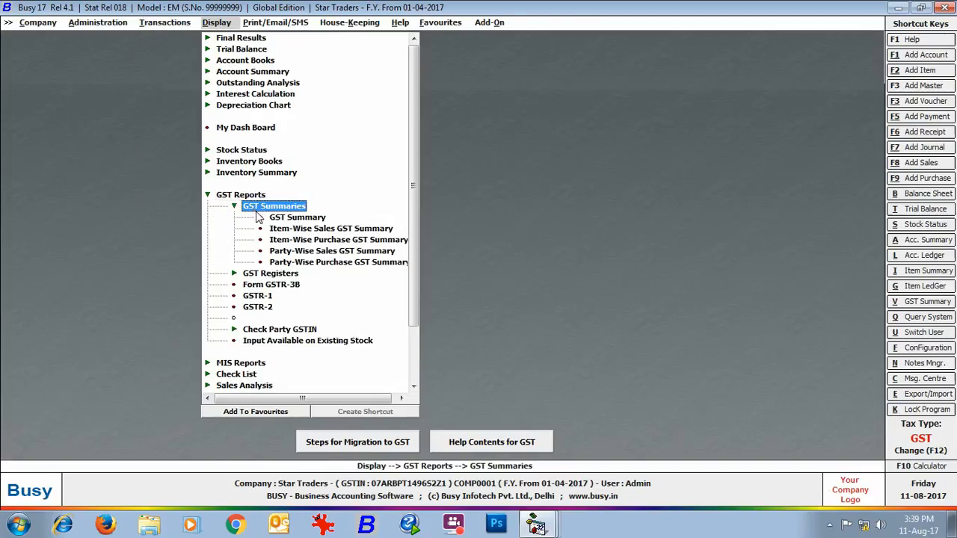
left_click(280, 217)
key("Return")
type("31-07")
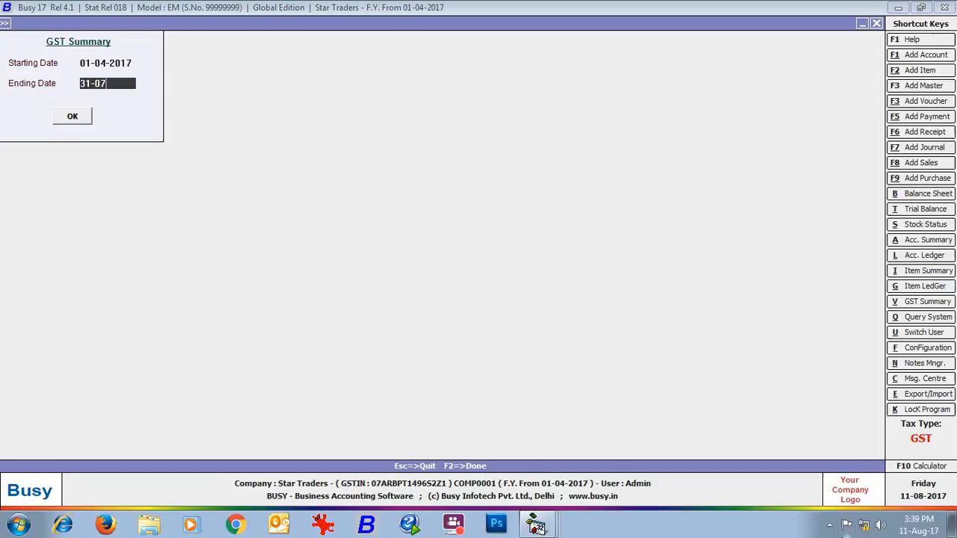
key("Return")
key("Return")
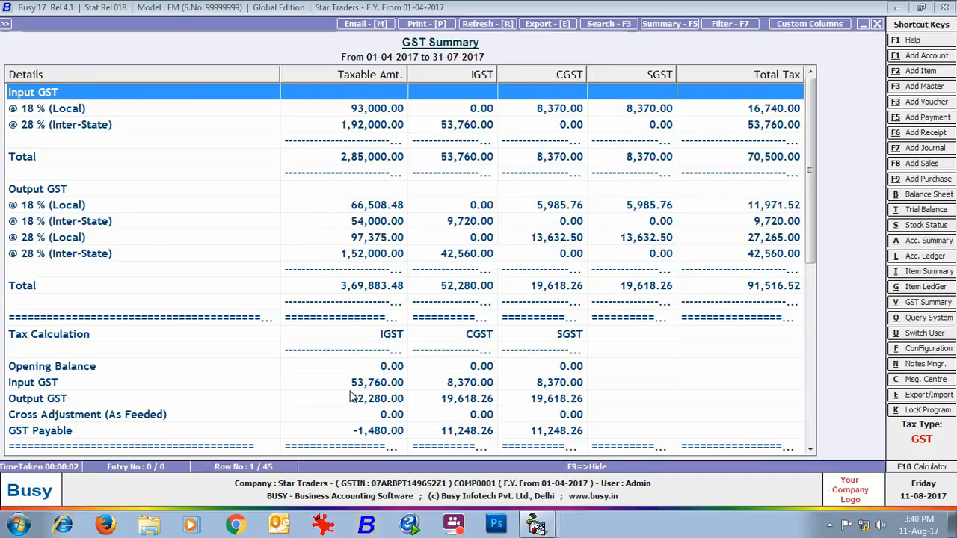
scroll(418, 351, "down", 5)
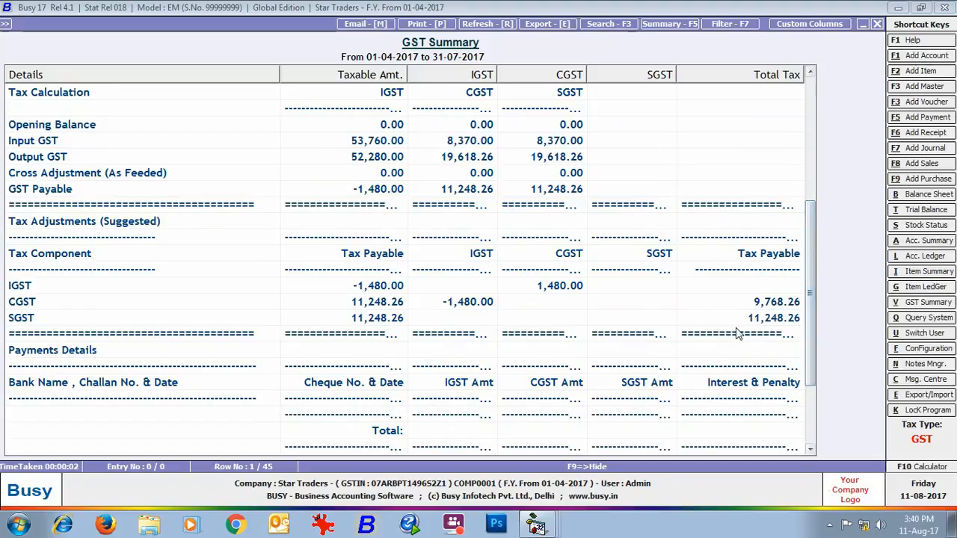
scroll(807, 314, "down", 3)
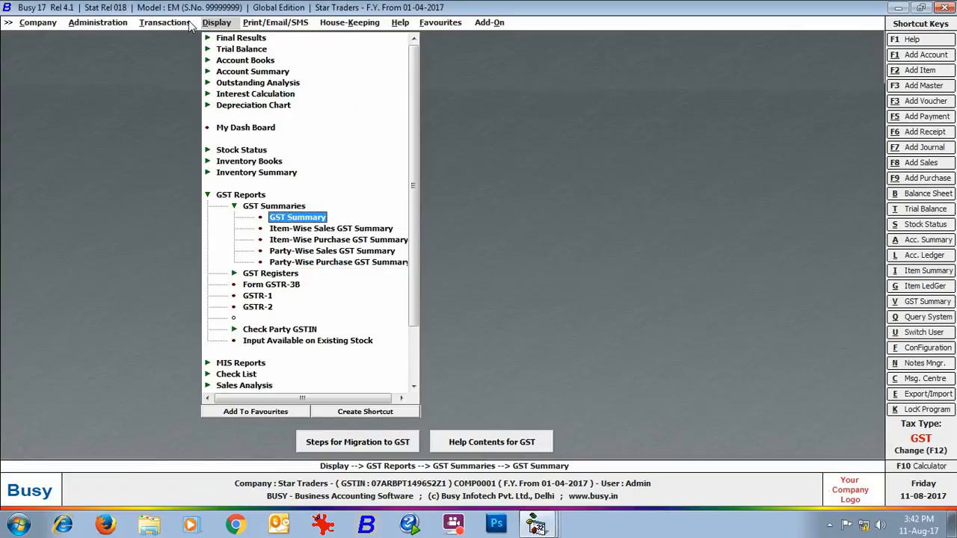
- Start a journal voucher in the Main series dated 31-07-2017 with GST Nature Not Applicable
left_click(166, 22)
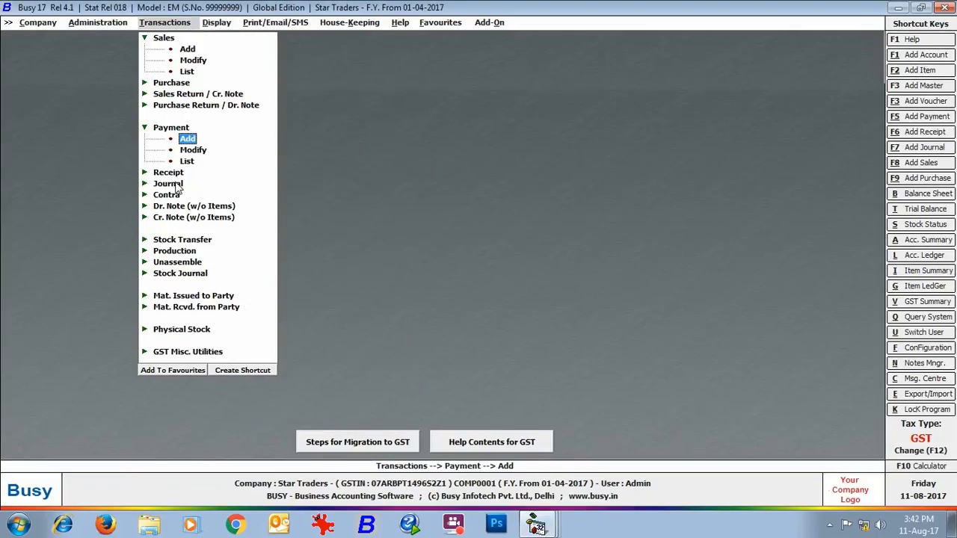
left_click(168, 183)
left_click(187, 195)
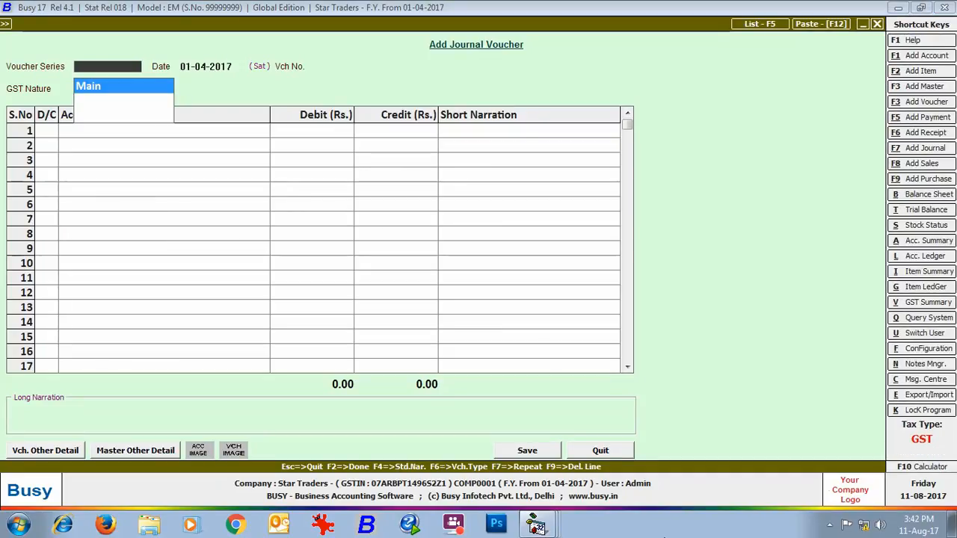
key("Return")
type("31-07-2017")
key("Return")
- Debit the IGST Output account with 52,280 in the journal voucher's first row
key("Return")
type("IGS")
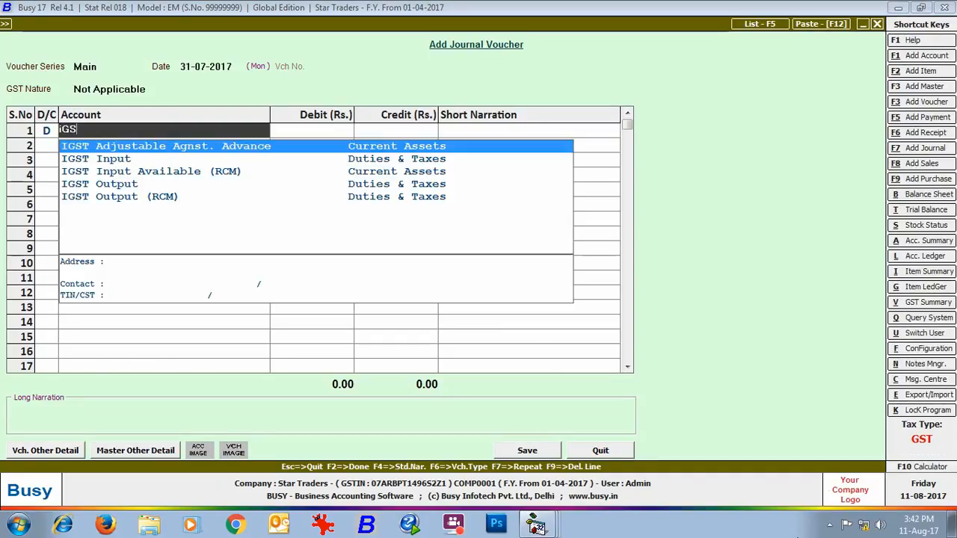
key("Down")
key("Down")
key("Down")
key("Return")
type("52280")
- Credit the IGST Input account with the matching 52,280 in the second row
key("Return")
key("Return")
- Debit the CGST Output account with 8,370 in the third row of the journal voucher
key("Return")
type("IGST")
key("Down")
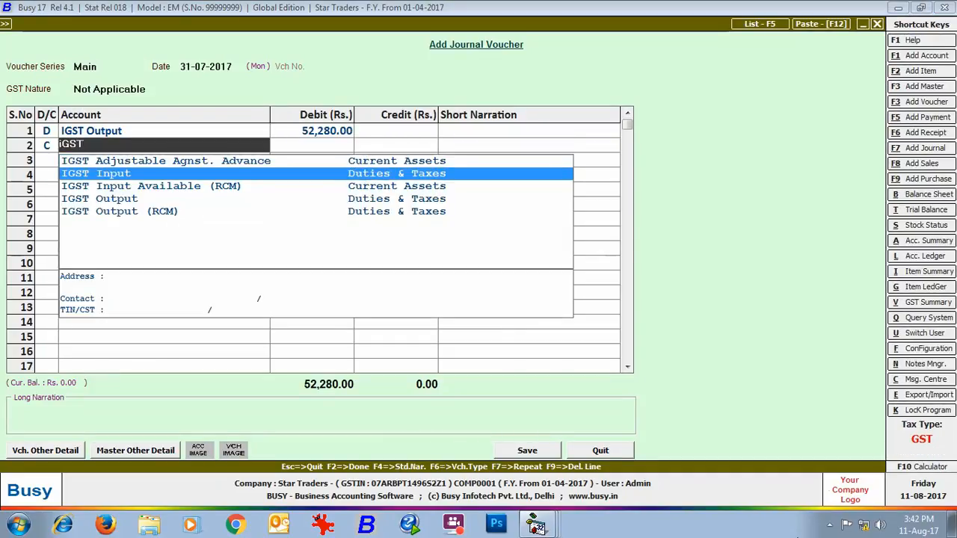
key("Return")
key("Return")
key("Return")
type("CGS")
key("Down")
key("Down")
key("Return")
type("8370")
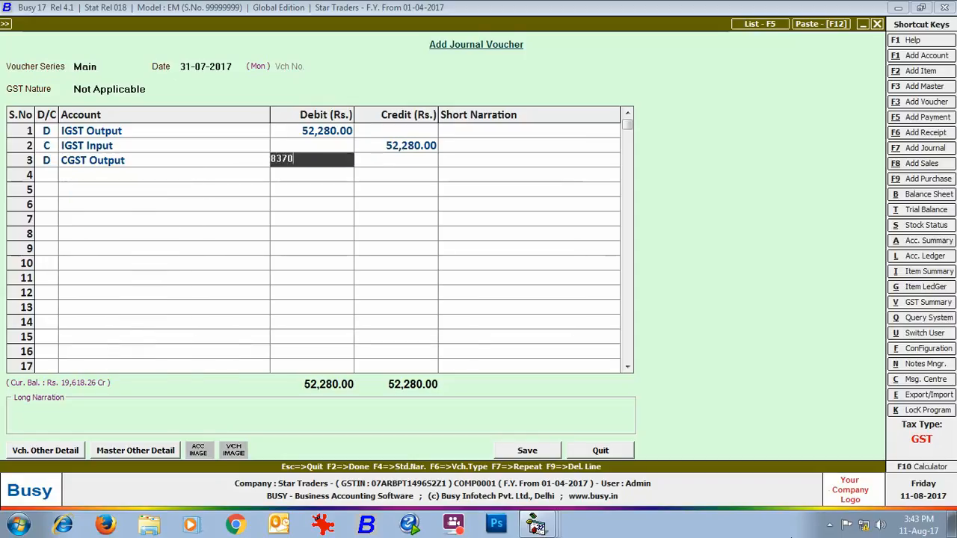
- Credit the CGST Input account with the matching 8,370 in the fourth row
key("Return")
key("Return")
type("cGS")
key("Down")
key("Return")
key("Return")
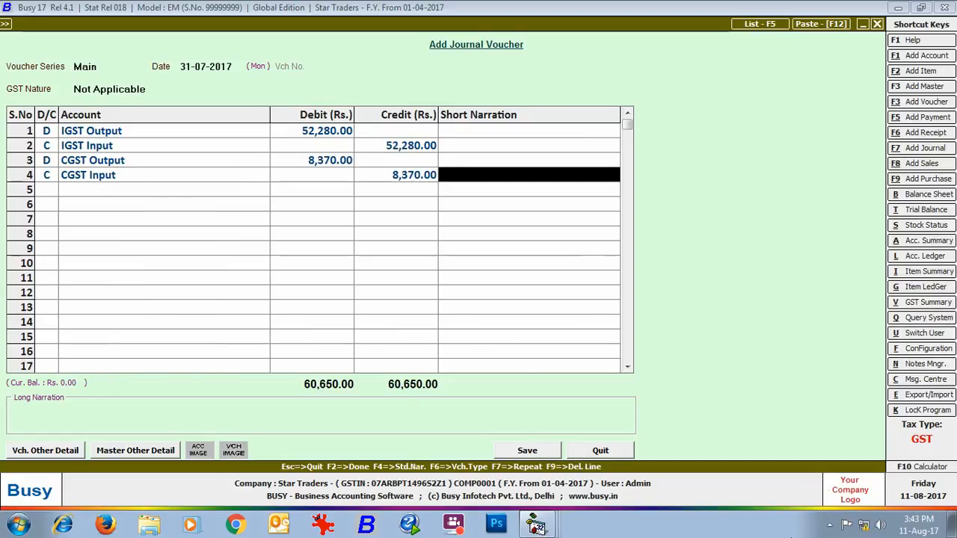
key("Return")
- Debit the SGST Output account with 8,370 in the fifth row of the journal voucher
key("Return")
type("sGST")
key("Down")
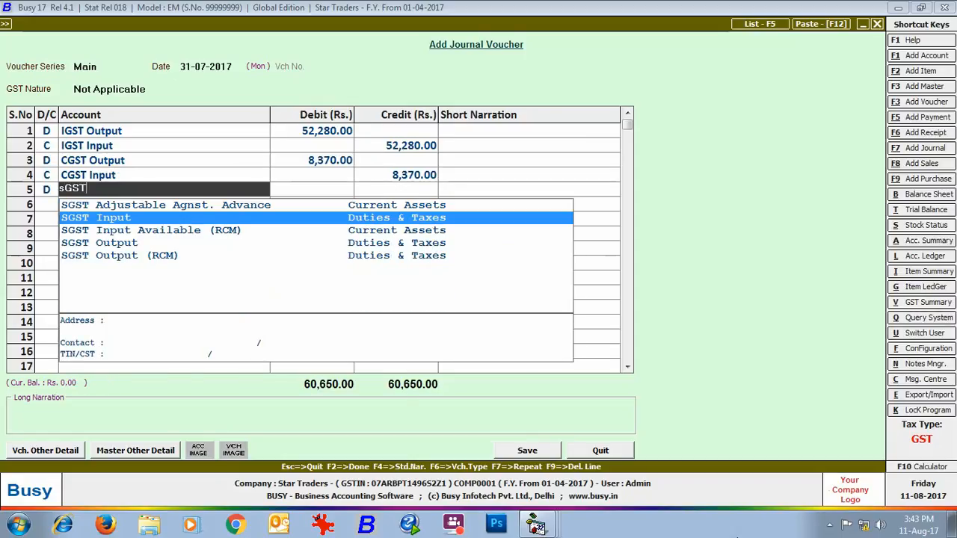
key("Down")
key("Down")
key("Return")
type("8370")
- Credit the SGST Input account with the matching 8,370 and save the journal voucher
key("Return")
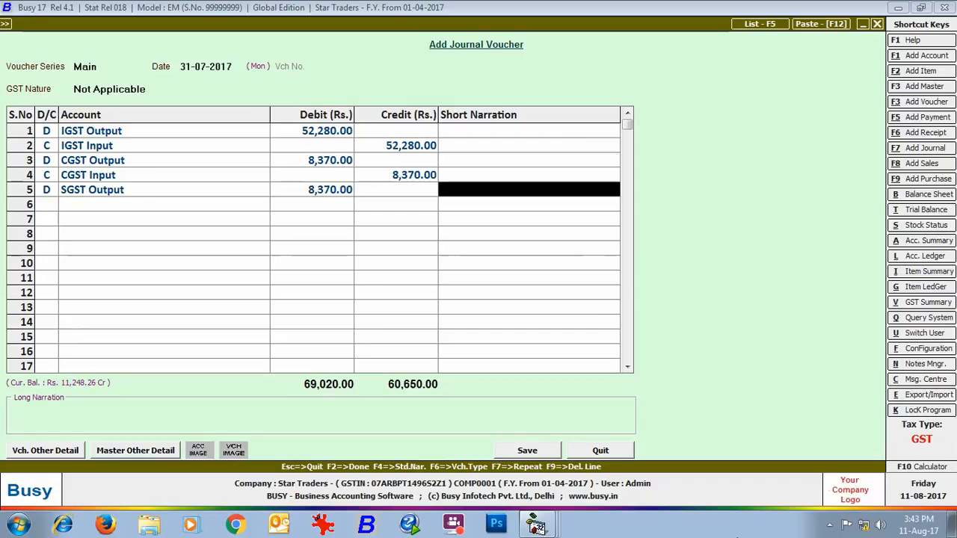
key("Return")
key("Return")
type("sGST")
key("Down")
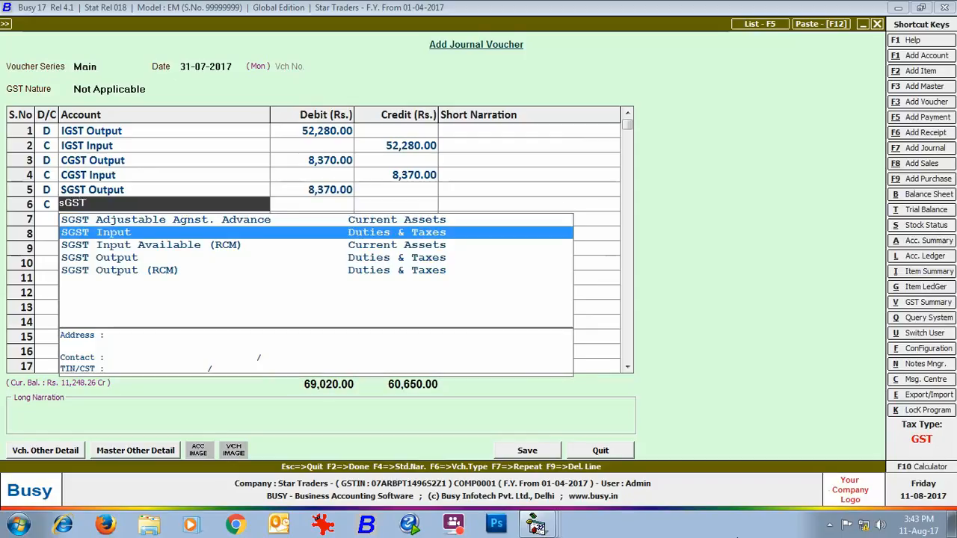
key("Return")
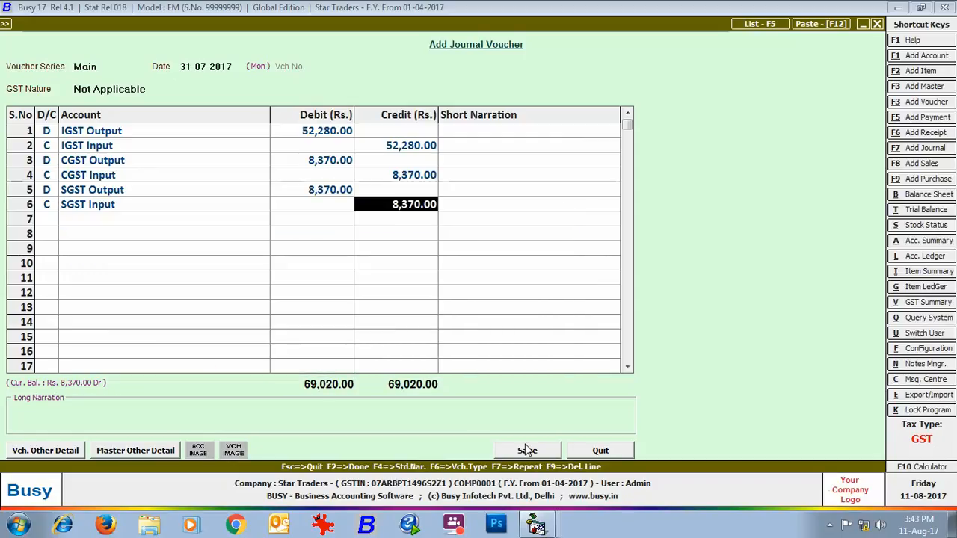
left_click(527, 450)
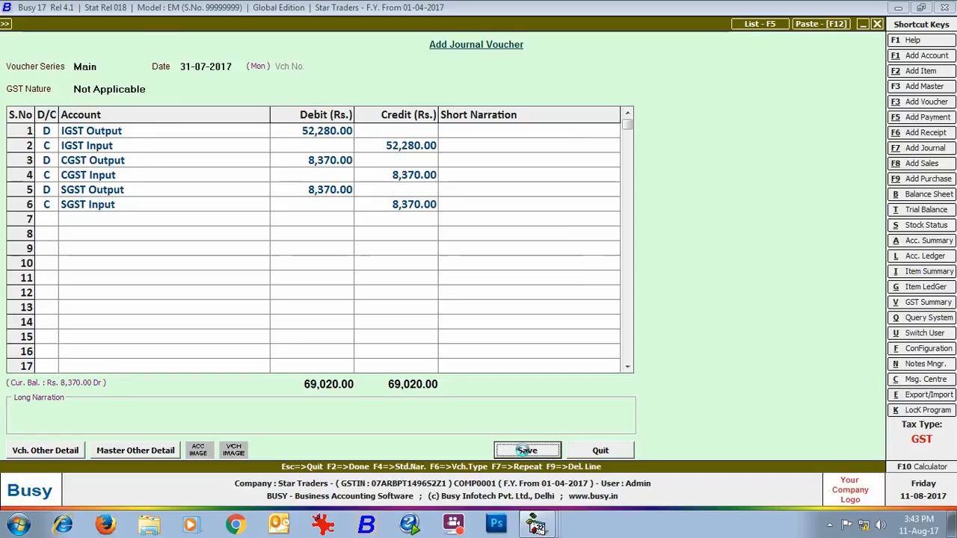
- Begin another journal voucher dated 31-07-2017 with the GST nature GST Cross Adjustment
key("Return")
key("Return")
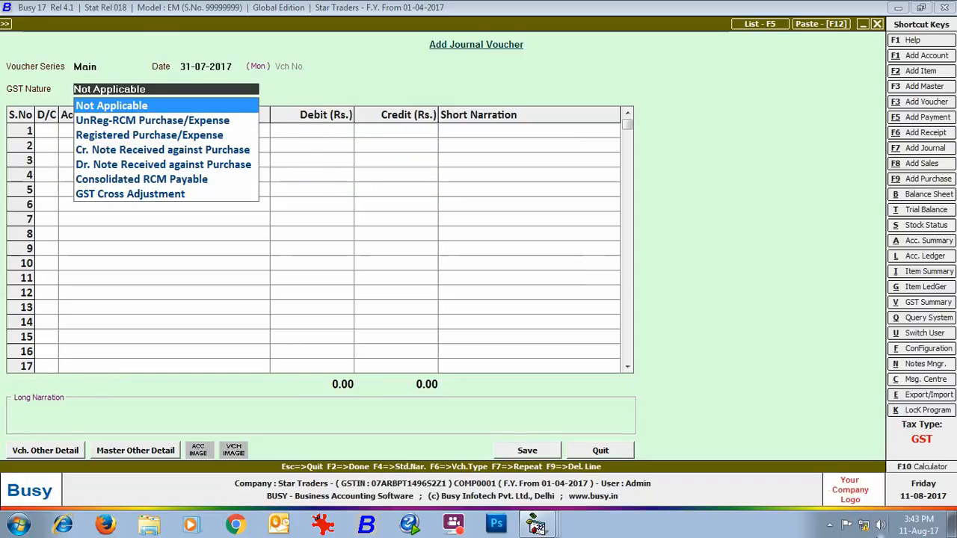
key("Down")
key("Down")
key("Down")
key("Down")
key("Down")
key("Down")
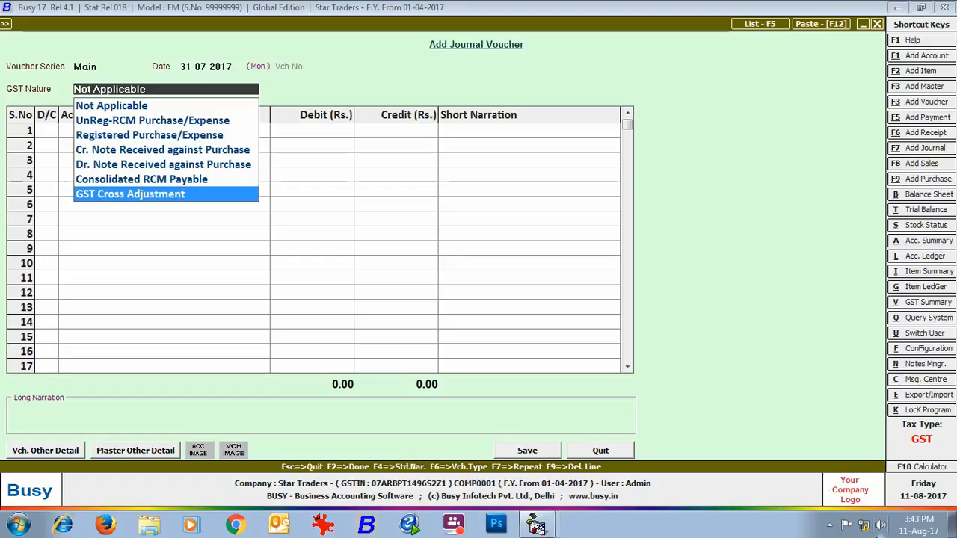
key("Return")
- Debit the CGST Output account with 1,480 in the first row of the cross-adjustment journal voucher
key("Return")
type("cGST")
key("Down")
key("Down")
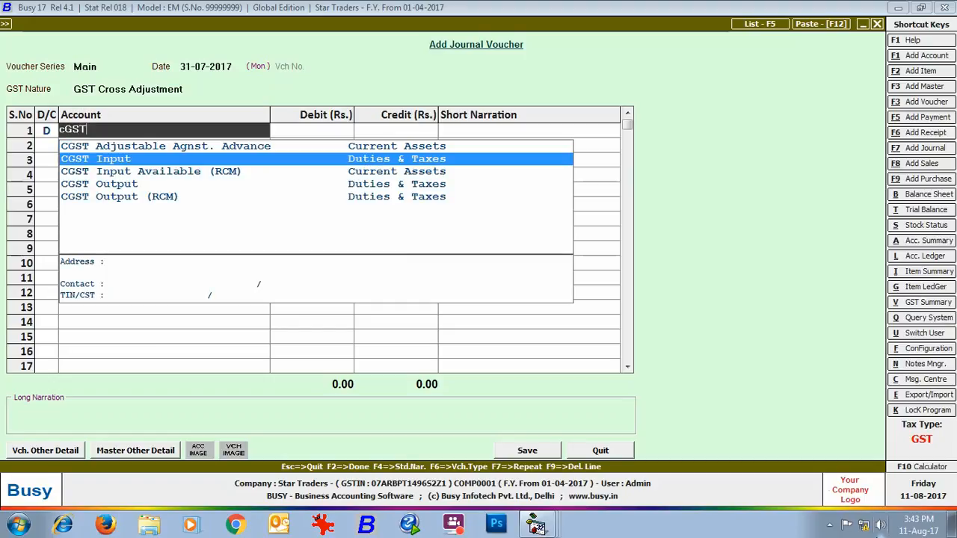
key("Down")
key("Return")
type("1480")
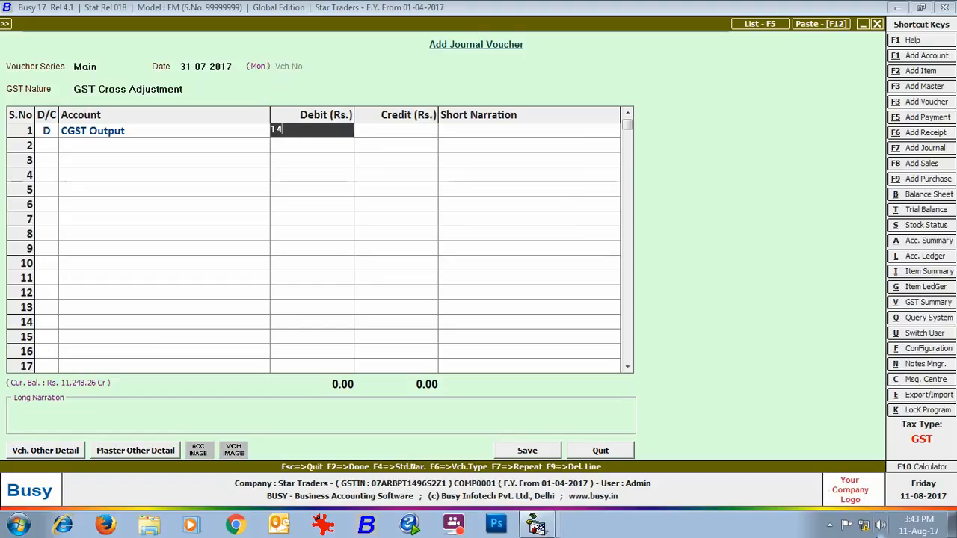
- Credit the IGST Input account with 1,480 and save the voucher with the cross-adjustment period ending 31-07-2017
key("Return")
key("Return")
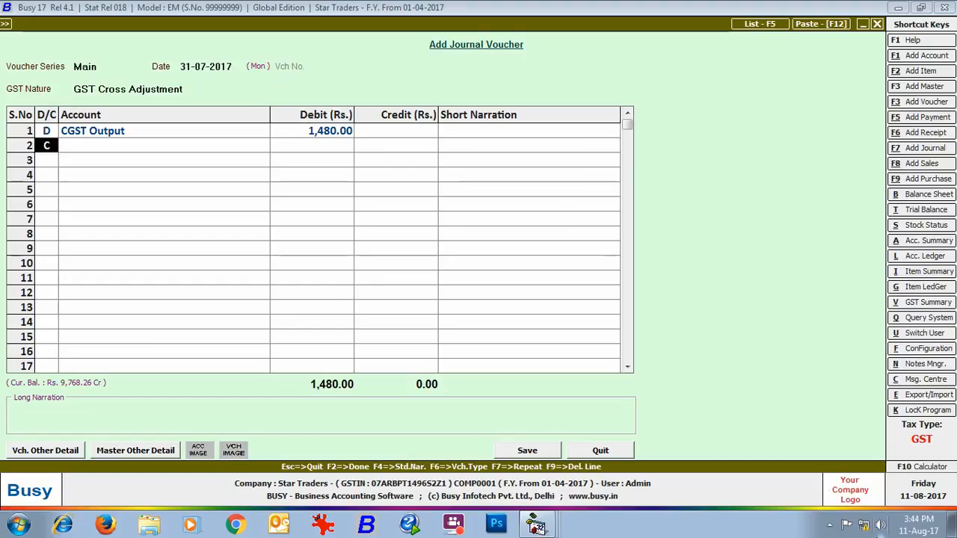
key("Return")
type("IGST")
key("Down")
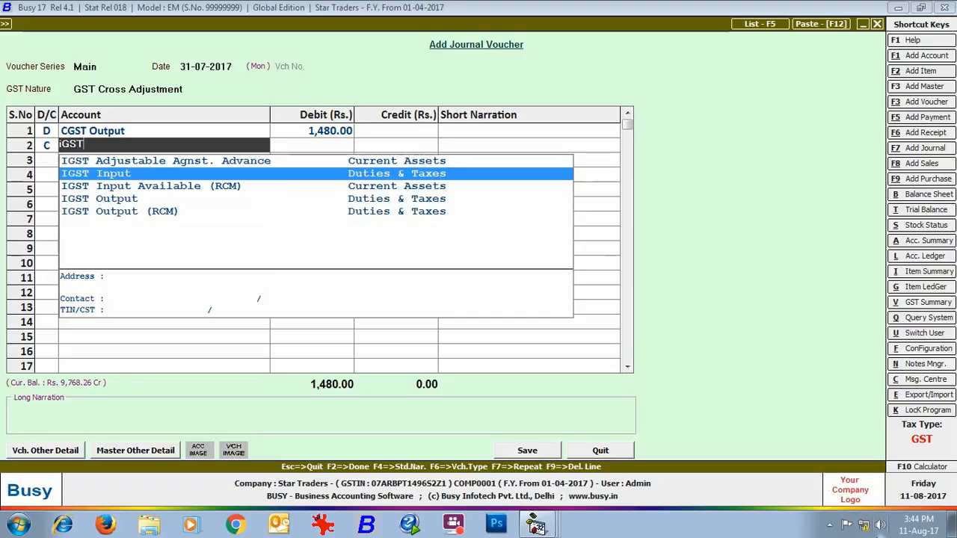
key("Return")
left_click(521, 454)
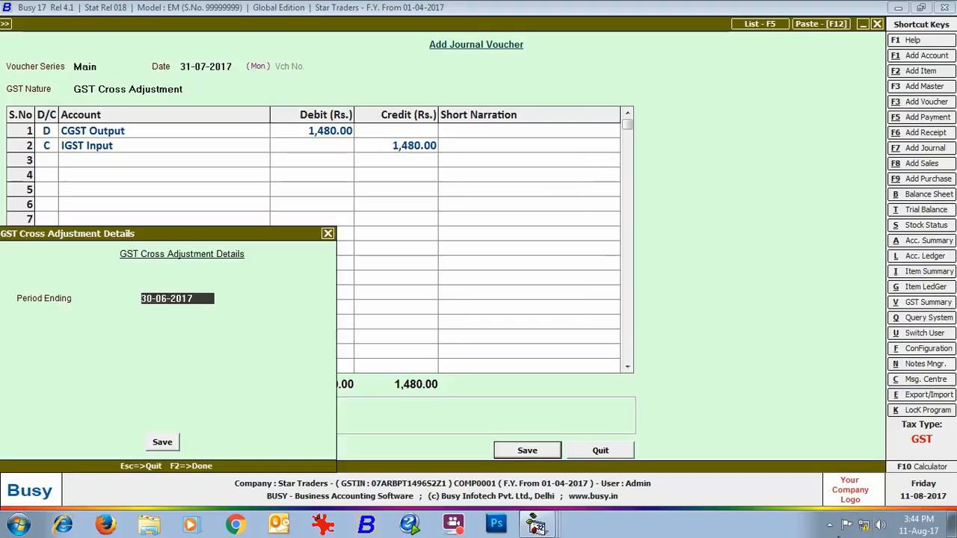
type("31-07")
key("Return")
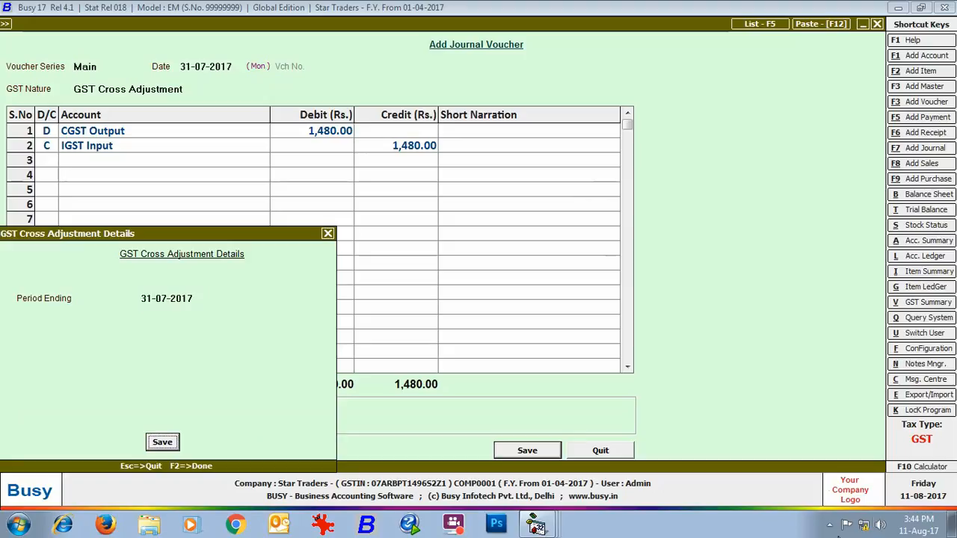
key("Return")
key("Escape")
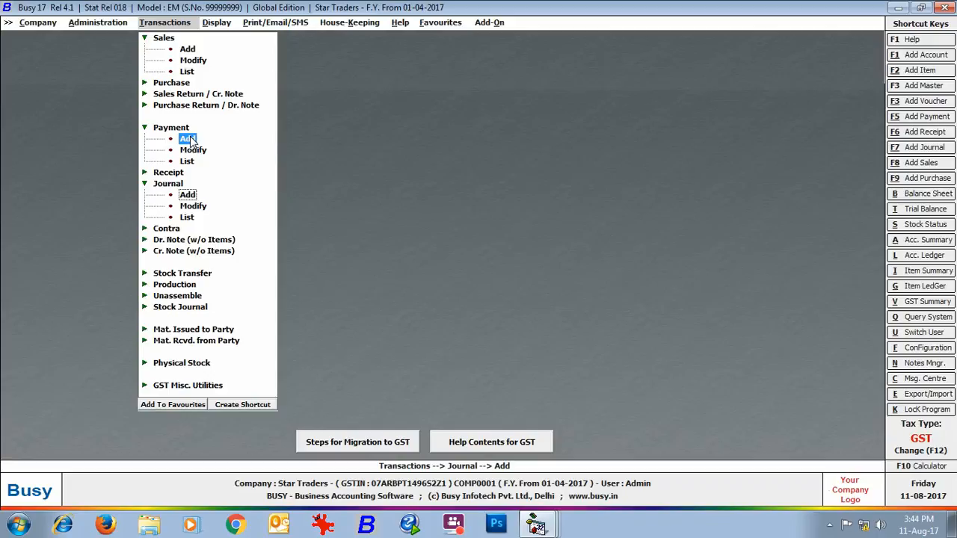
- Start a payment voucher in the Main series dated 10-08-2017 with the GST nature GST Payment to Government
left_click(187, 140)
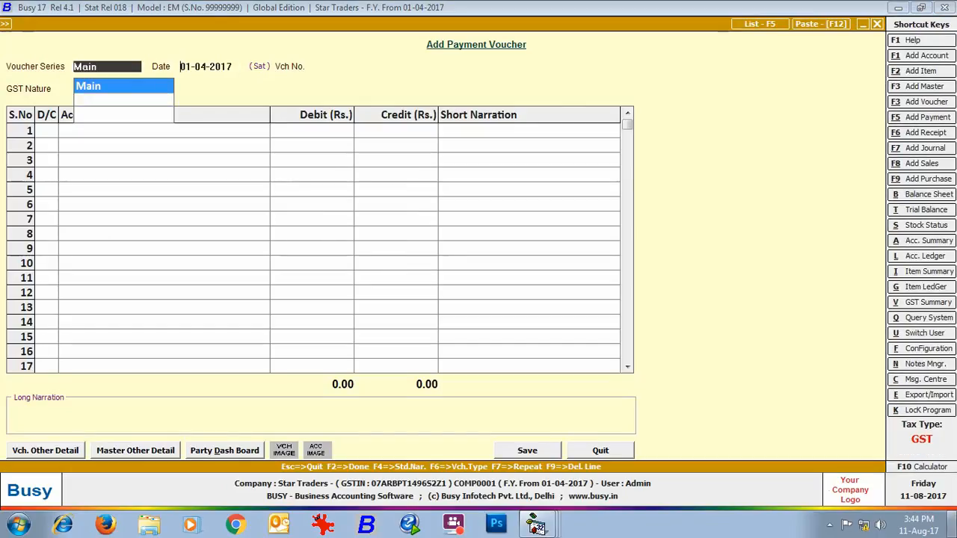
key("Return")
type("10-08")
key("Return")
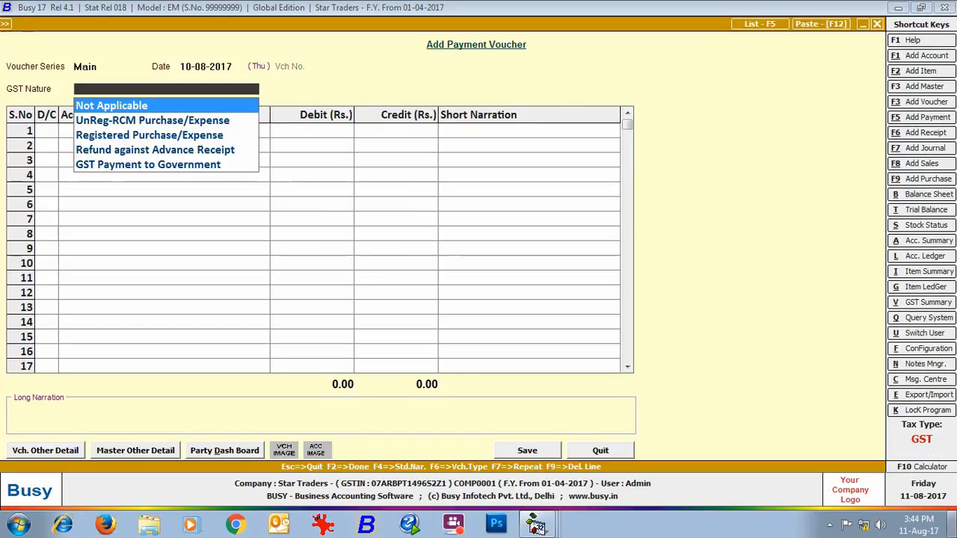
key("Down")
key("Down")
key("Down")
key("Down")
key("Return")
- Debit the CGST Output account with 9,768 in the first row of the payment voucher
type("cgst")
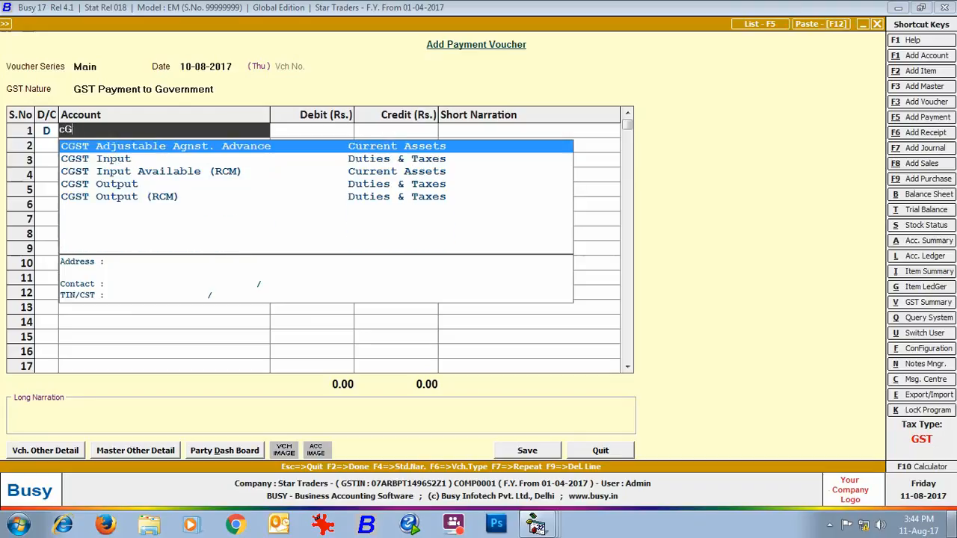
key("Down")
key("Down")
key("Down")
key("Return")
type("9,768")
key("Return")
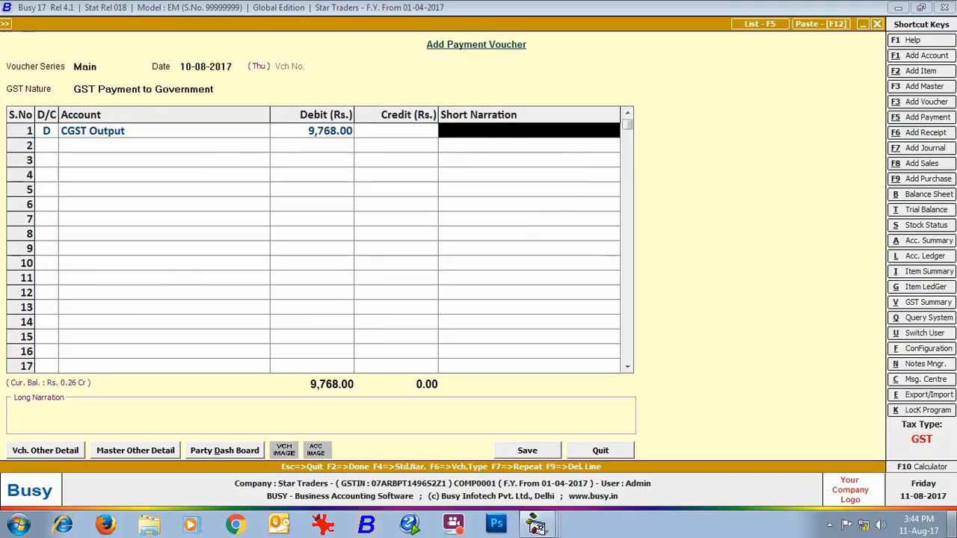
key("Return")
- Debit the SGST Output account with 11,248 in the second row of the payment voucher
key("Return")
type("sGST")
key("Down")
key("Down")
key("Return")
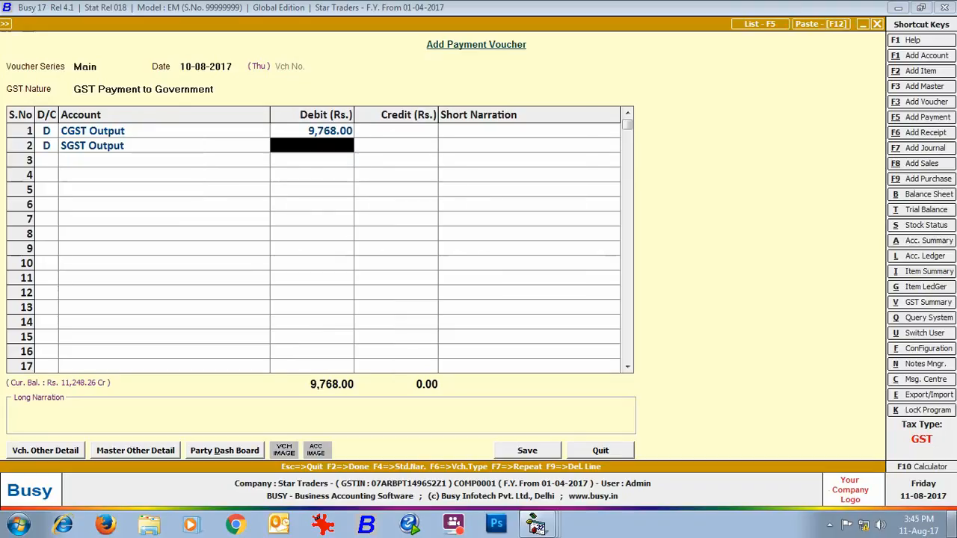
type("11248")
- Credit State Bank of India with the full 21,016 and proceed to the GST payment details
key("Return")
key("Return")
key("Return")
type("st")
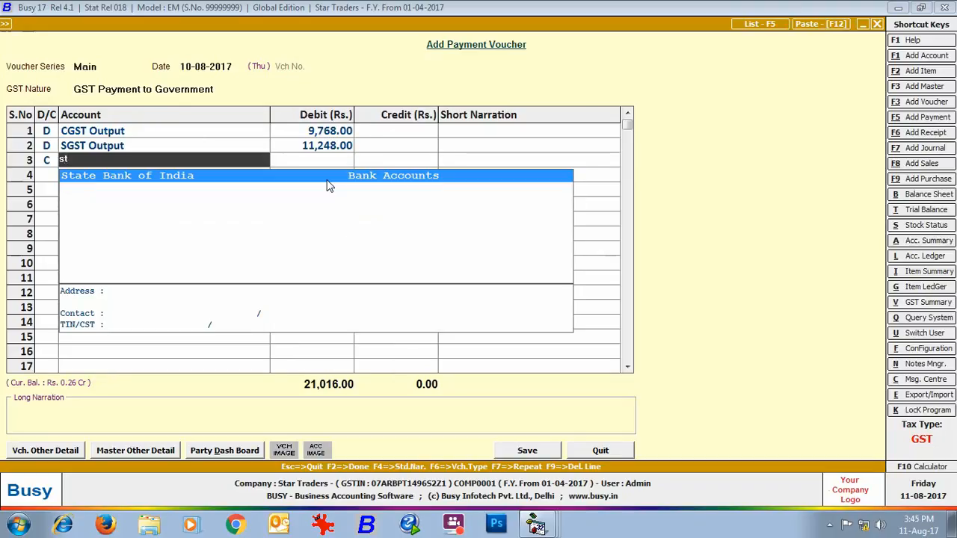
key("Return")
left_click(545, 454)
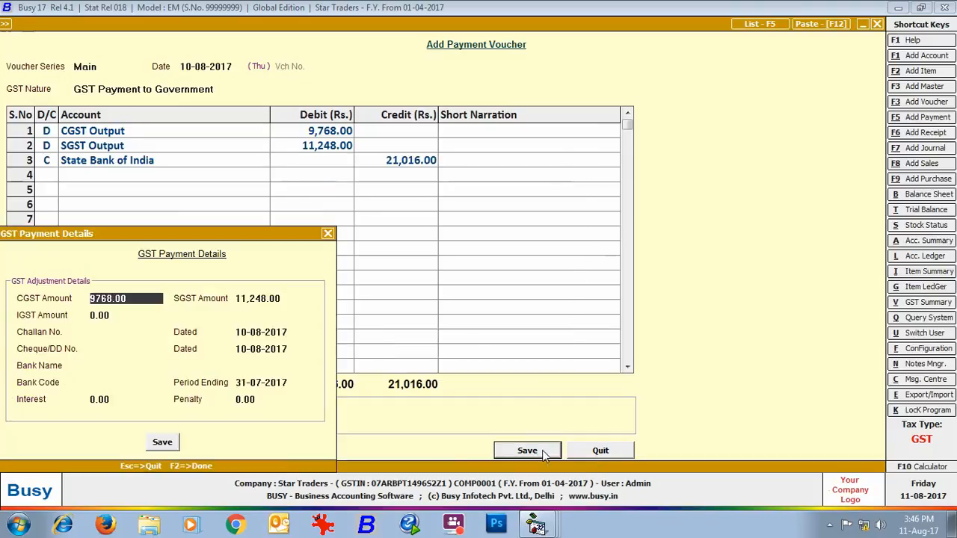
- Enter challan number 12345 and cheque number 004321 in the GST payment details, keeping both dates at 10-08-2017
key("Return")
key("Return")
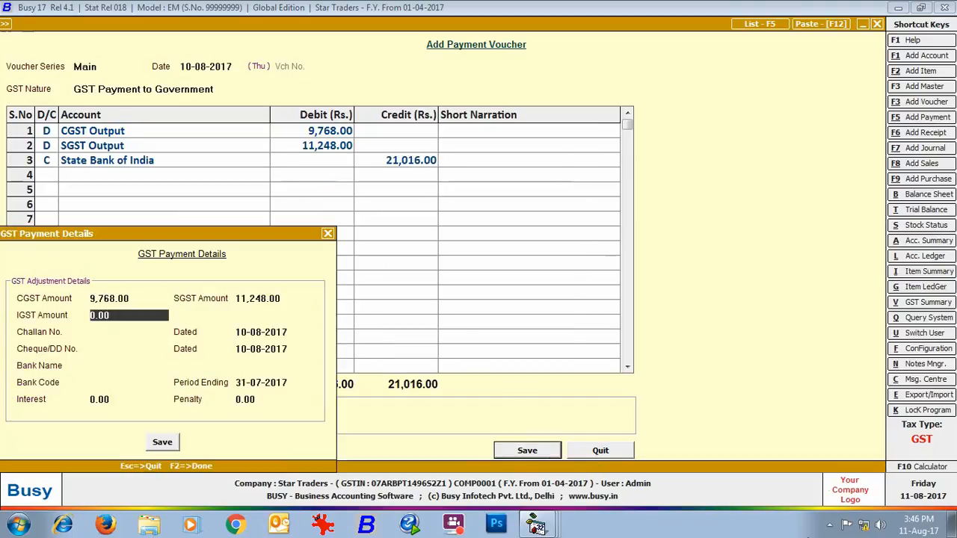
key("Return")
type("12345")
key("Return")
key("Return")
type("004321")
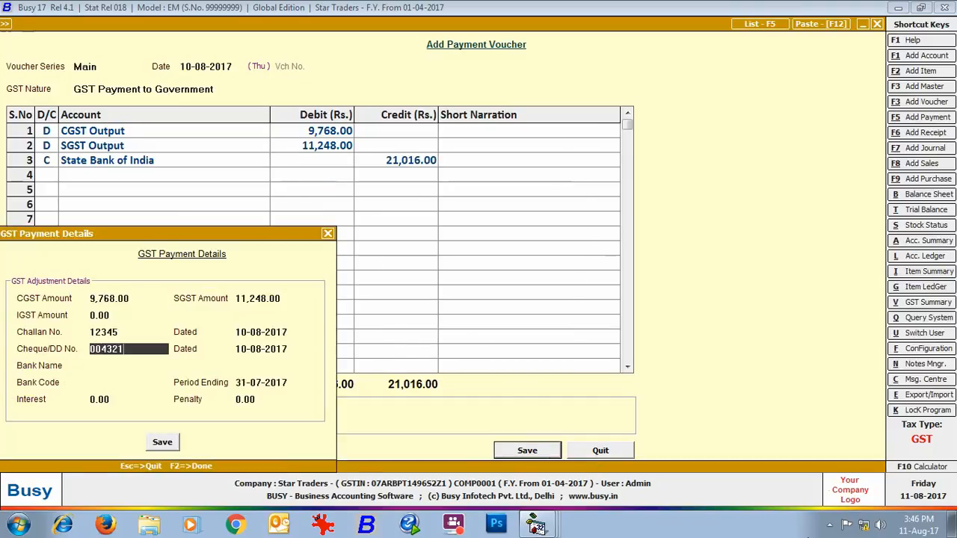
- Enter Punjab National Bank with bank code 0023662, keep the period ending 31-07-2017, and save the payment voucher
key("Return")
key("Return")
type("Punjab National Bank")
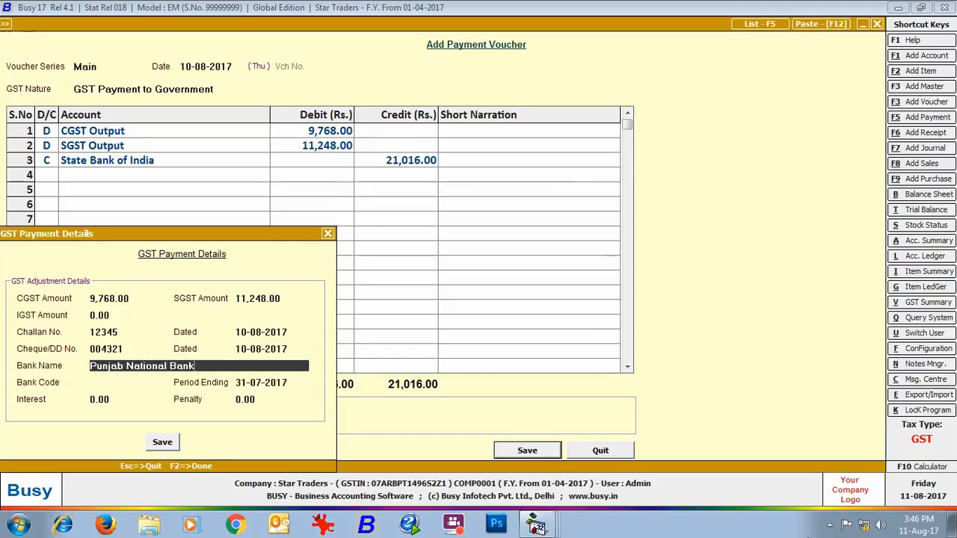
key("Return")
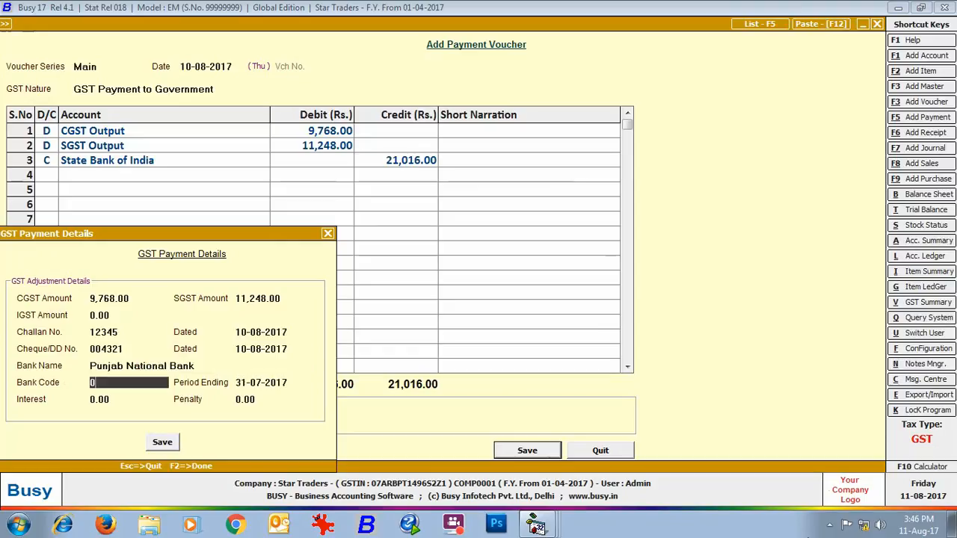
type("0023662")
key("Return")
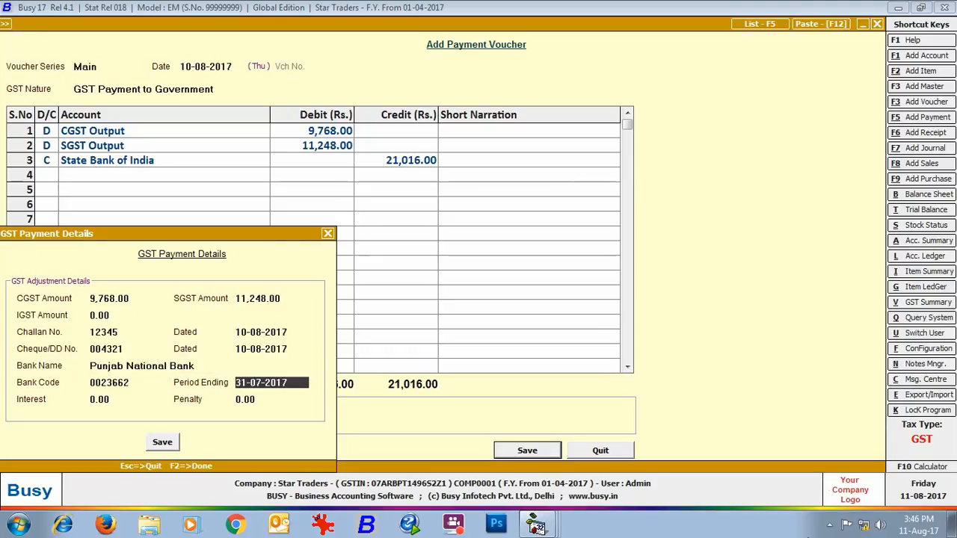
key("Return")
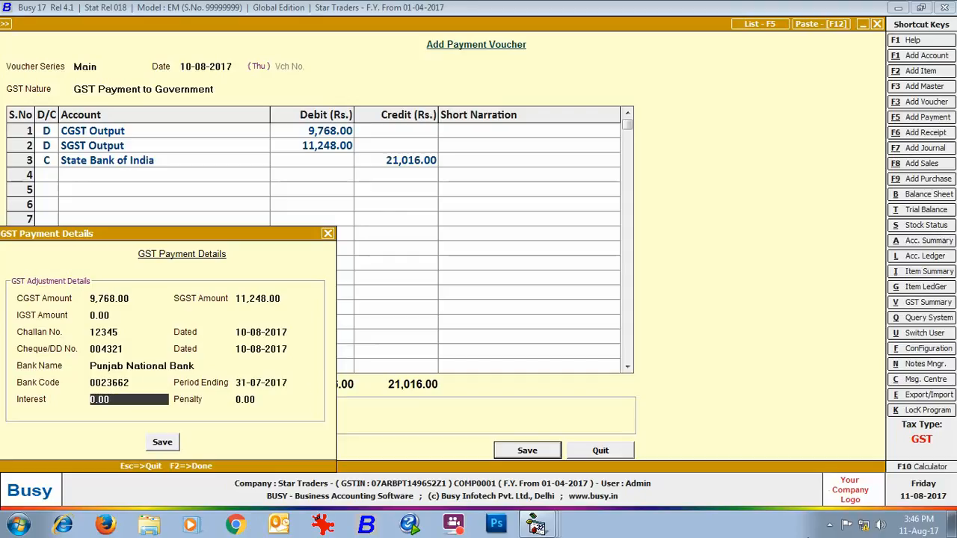
key("Return")
key("Return")
key("Return")
key("Escape")
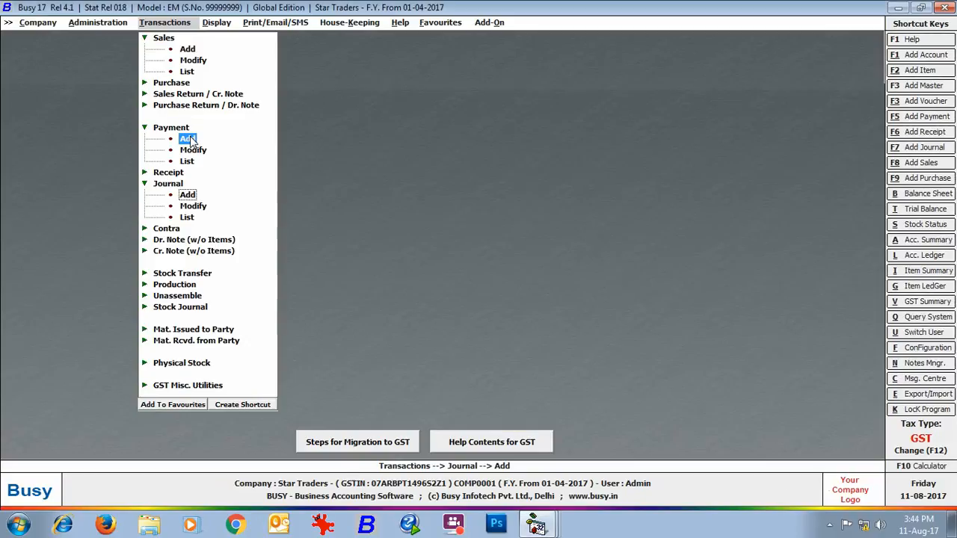
- Open the GST Summary from 01-04-2017 to 31-07-2017 and review its cross adjustment, payment details and final tax calculation
left_click(207, 27)
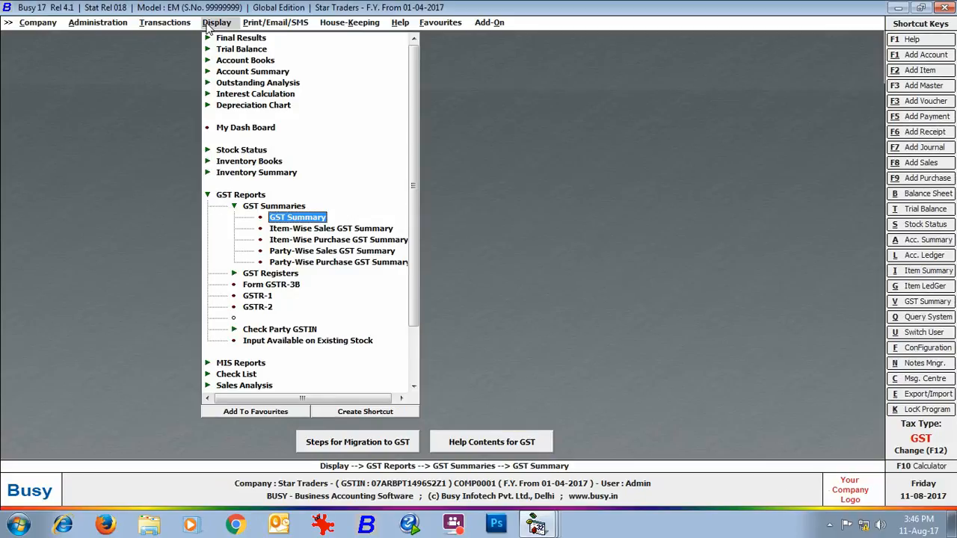
left_click(299, 218)
key("Return")
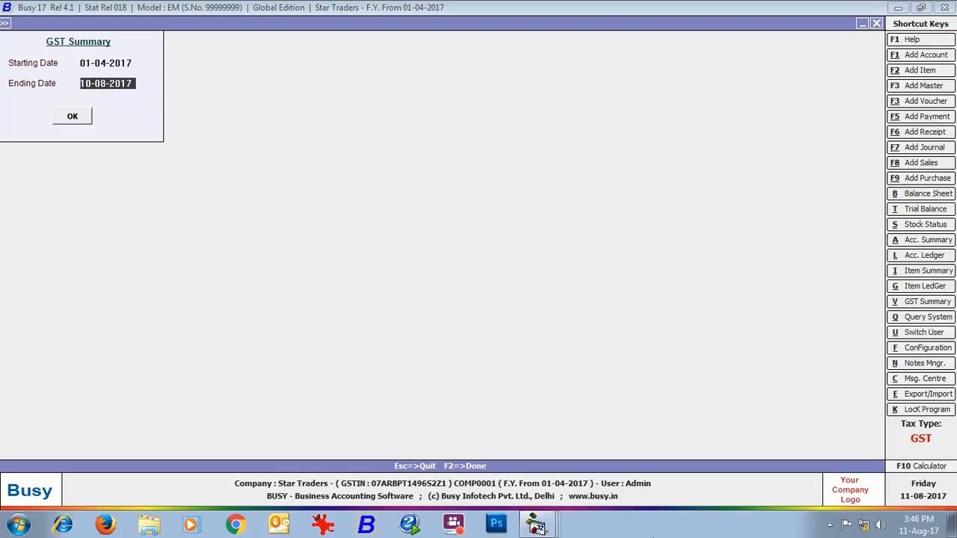
type("31-07")
key("Return")
key("Return")
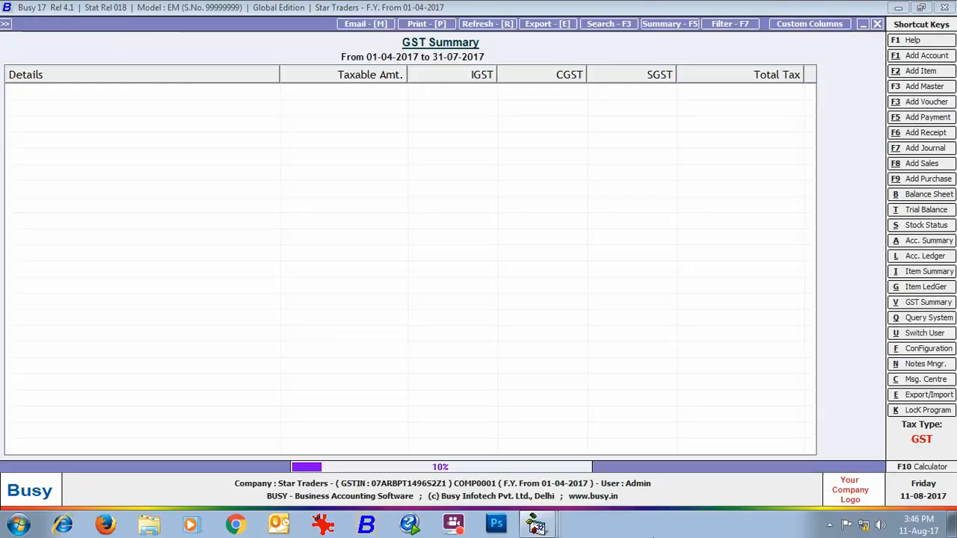
scroll(830, 364, "down", 4)
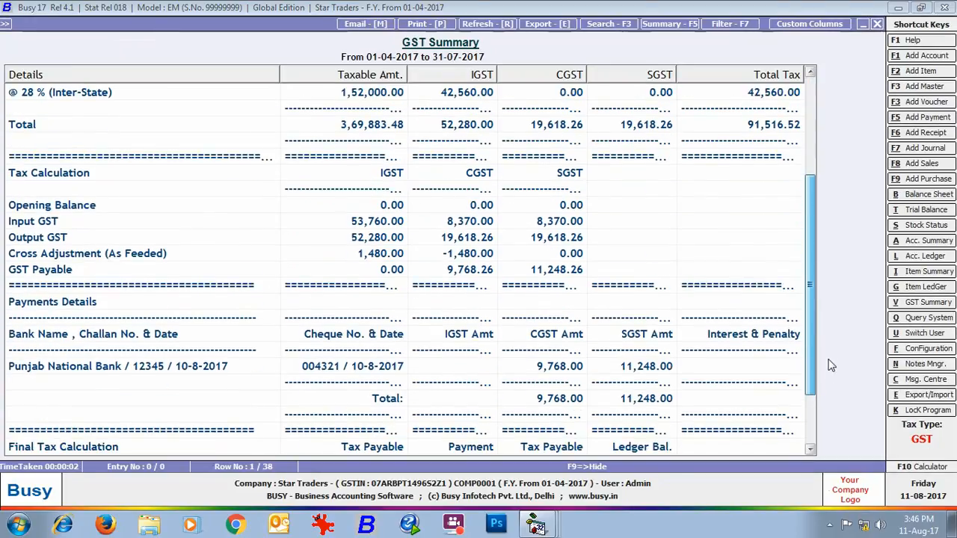
scroll(830, 364, "down", 2)
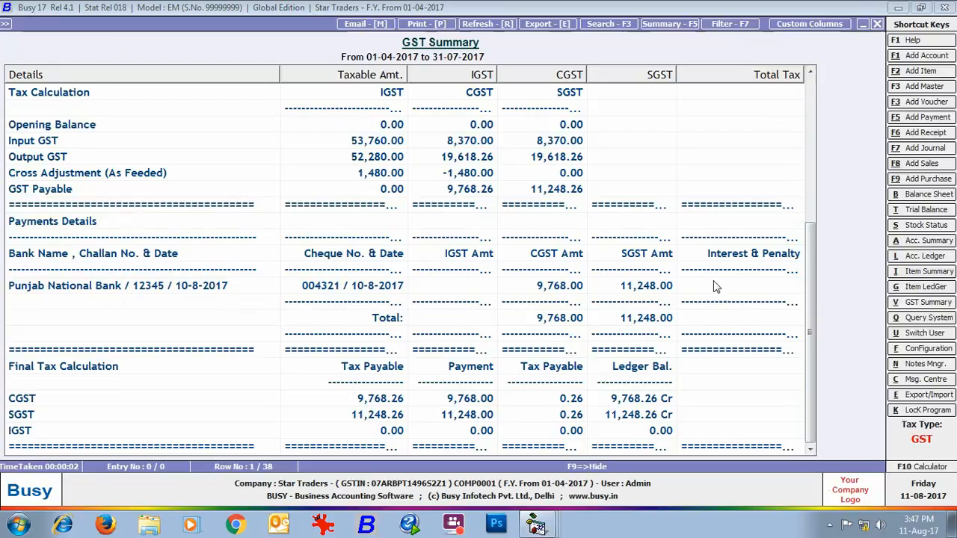
left_click(876, 24)
key("Escape")
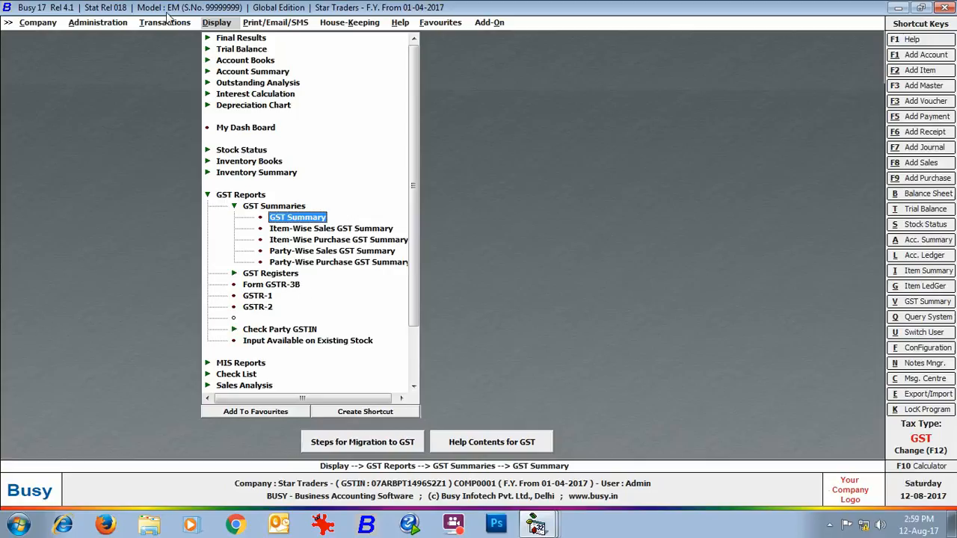
- Look over the GST miscellaneous utilities available for transactions
left_click(165, 22)
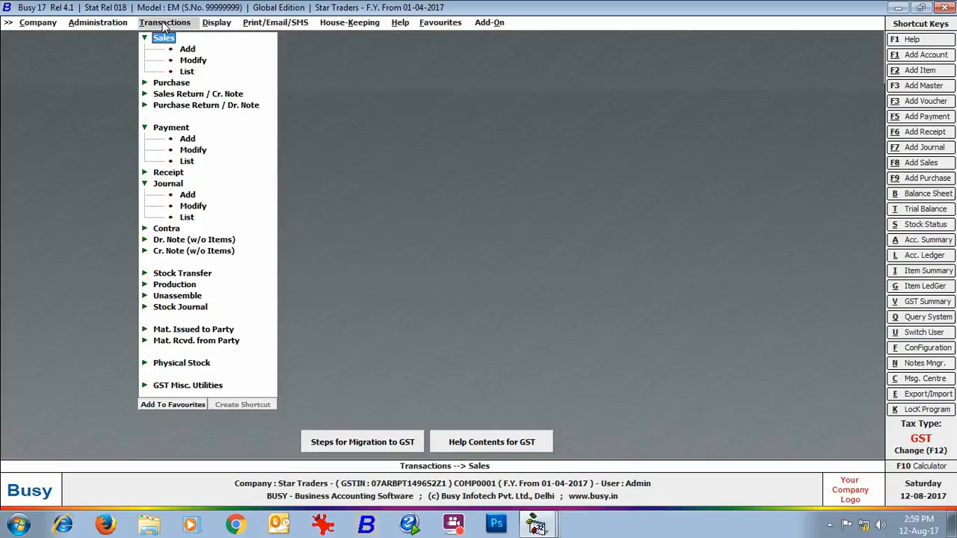
left_click(199, 386)
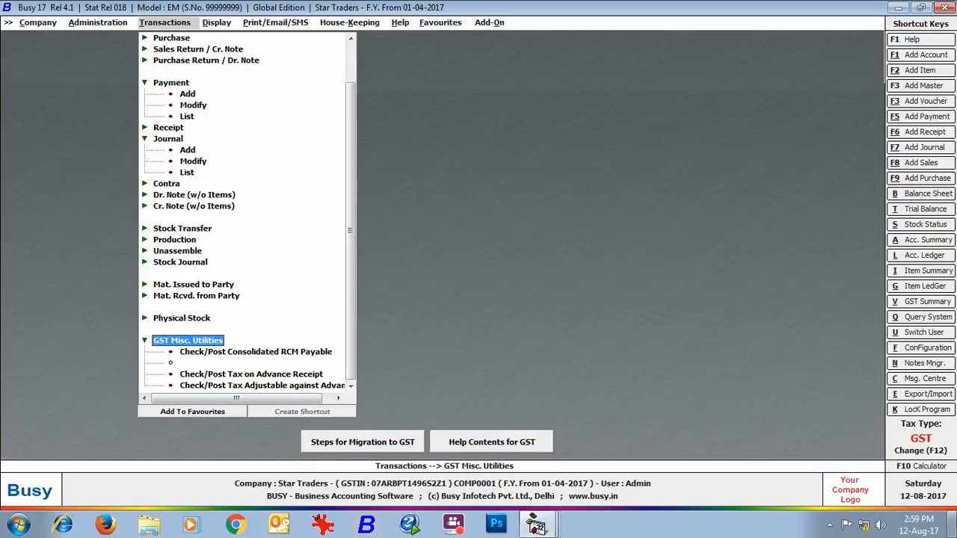
key("Left")
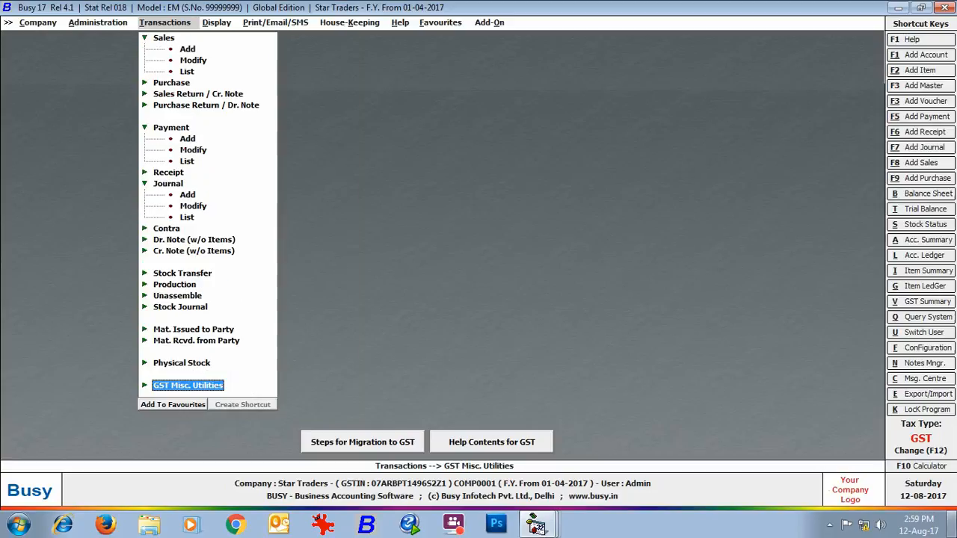